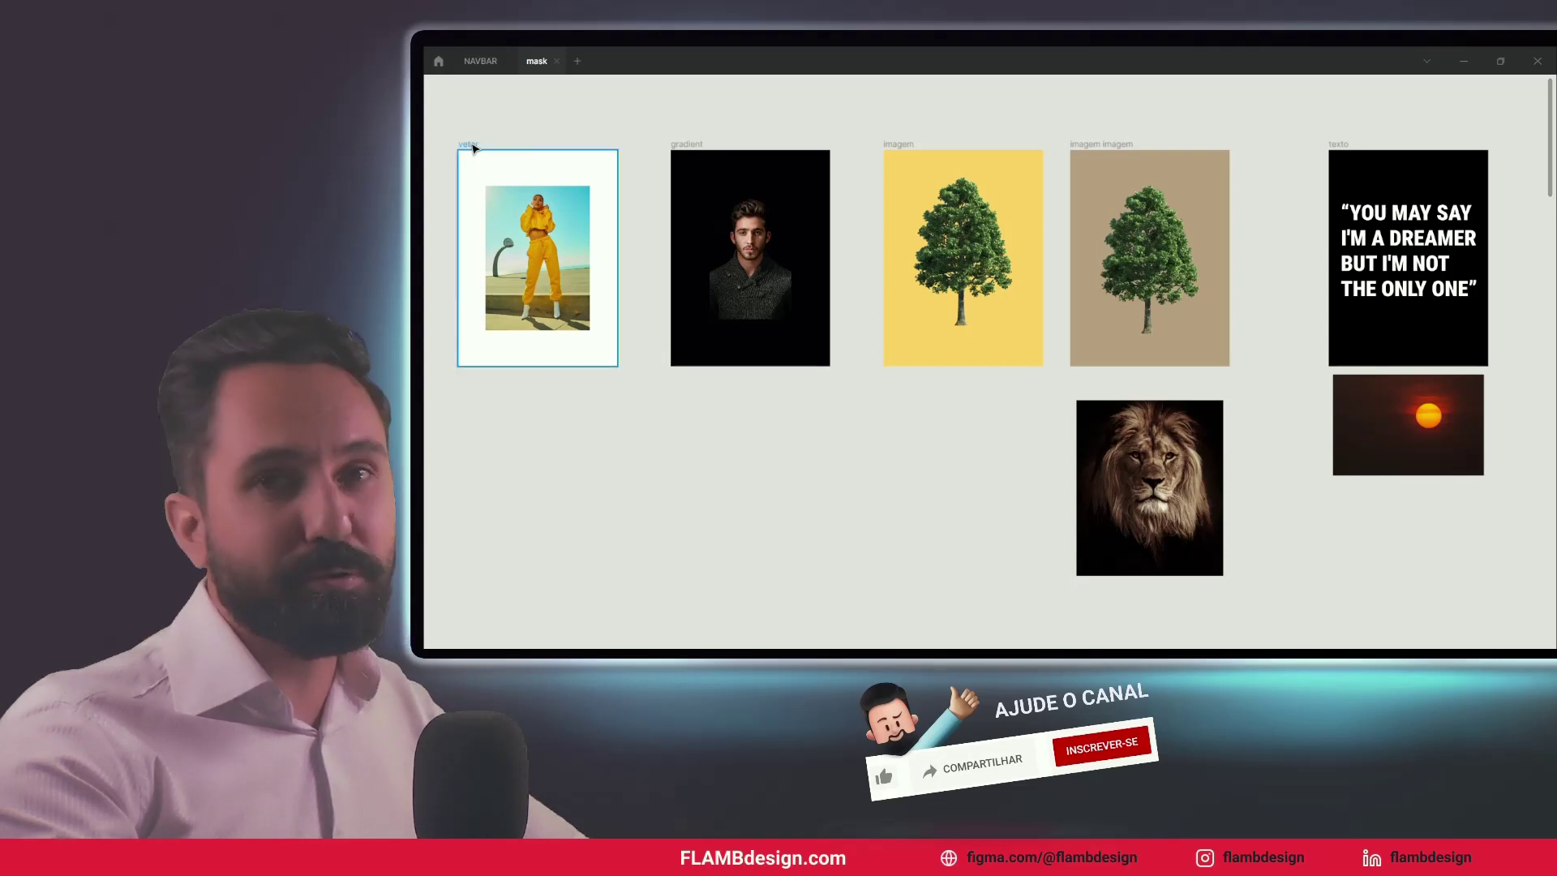
# - Review the gradient, imagem and imagem imagem example frames by selecting each in turn
pyautogui.click(686, 145)
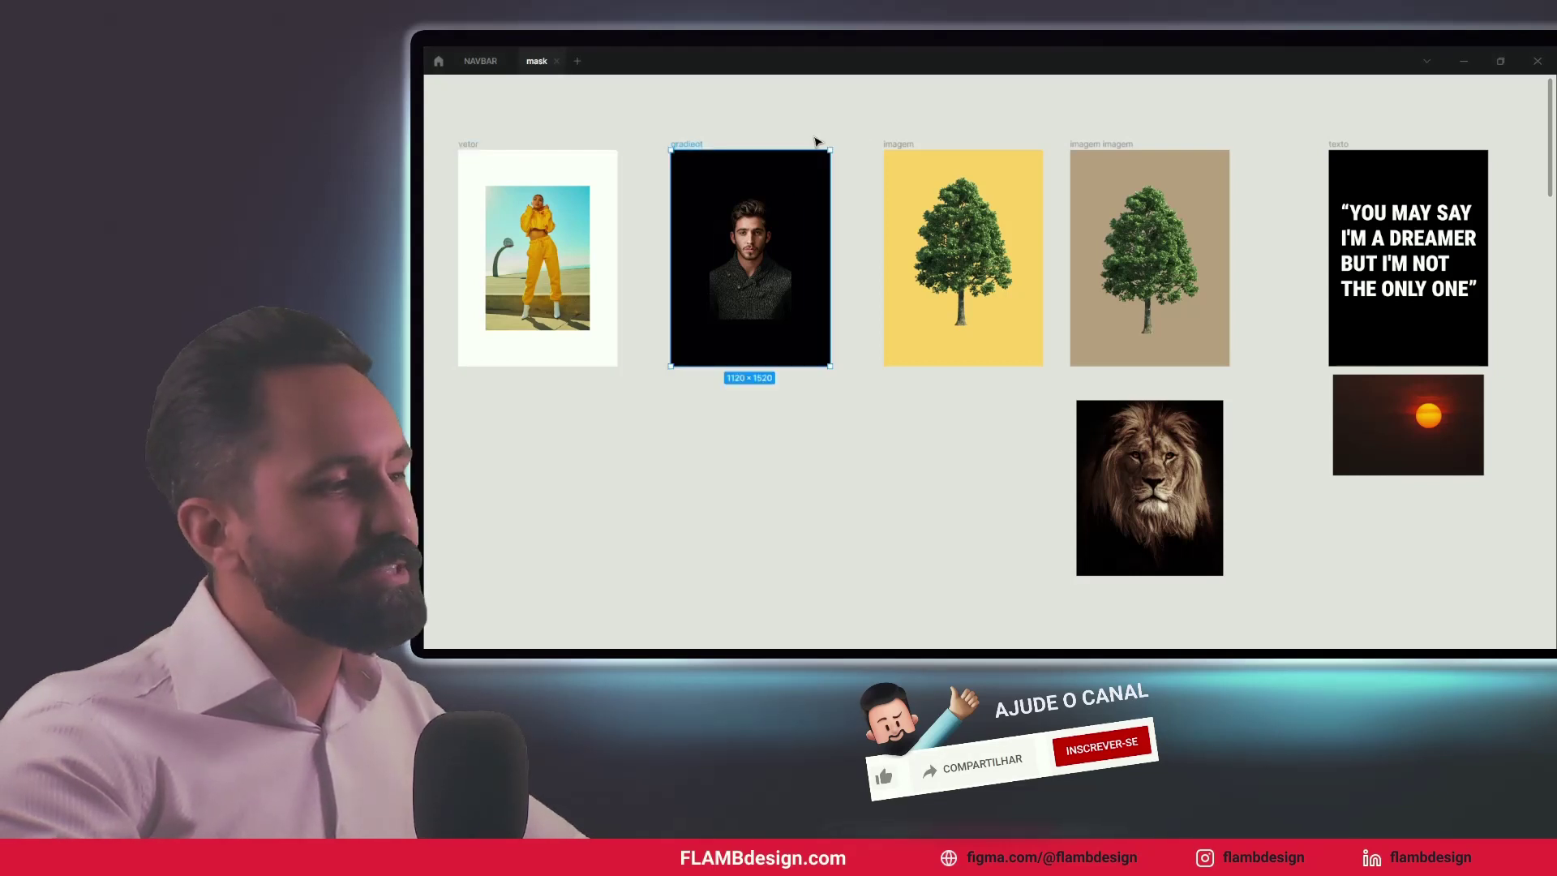
pyautogui.click(896, 144)
pyautogui.click(1134, 143)
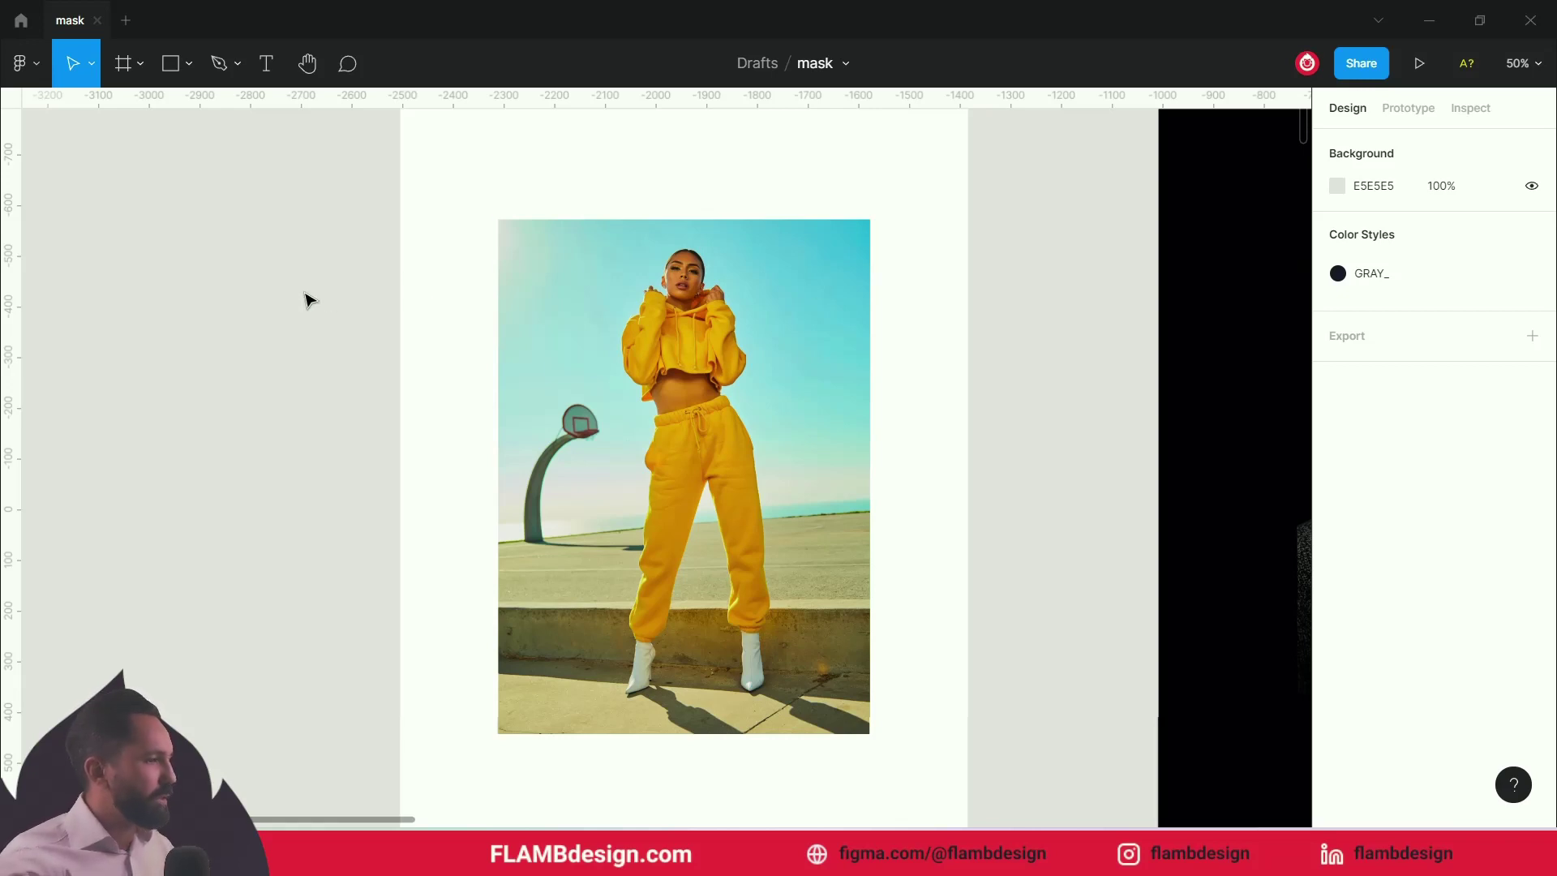
# - Pick the Star shape tool and draw a star beside the yellow-tracksuit photo
pyautogui.click(766, 351)
pyautogui.click(1002, 358)
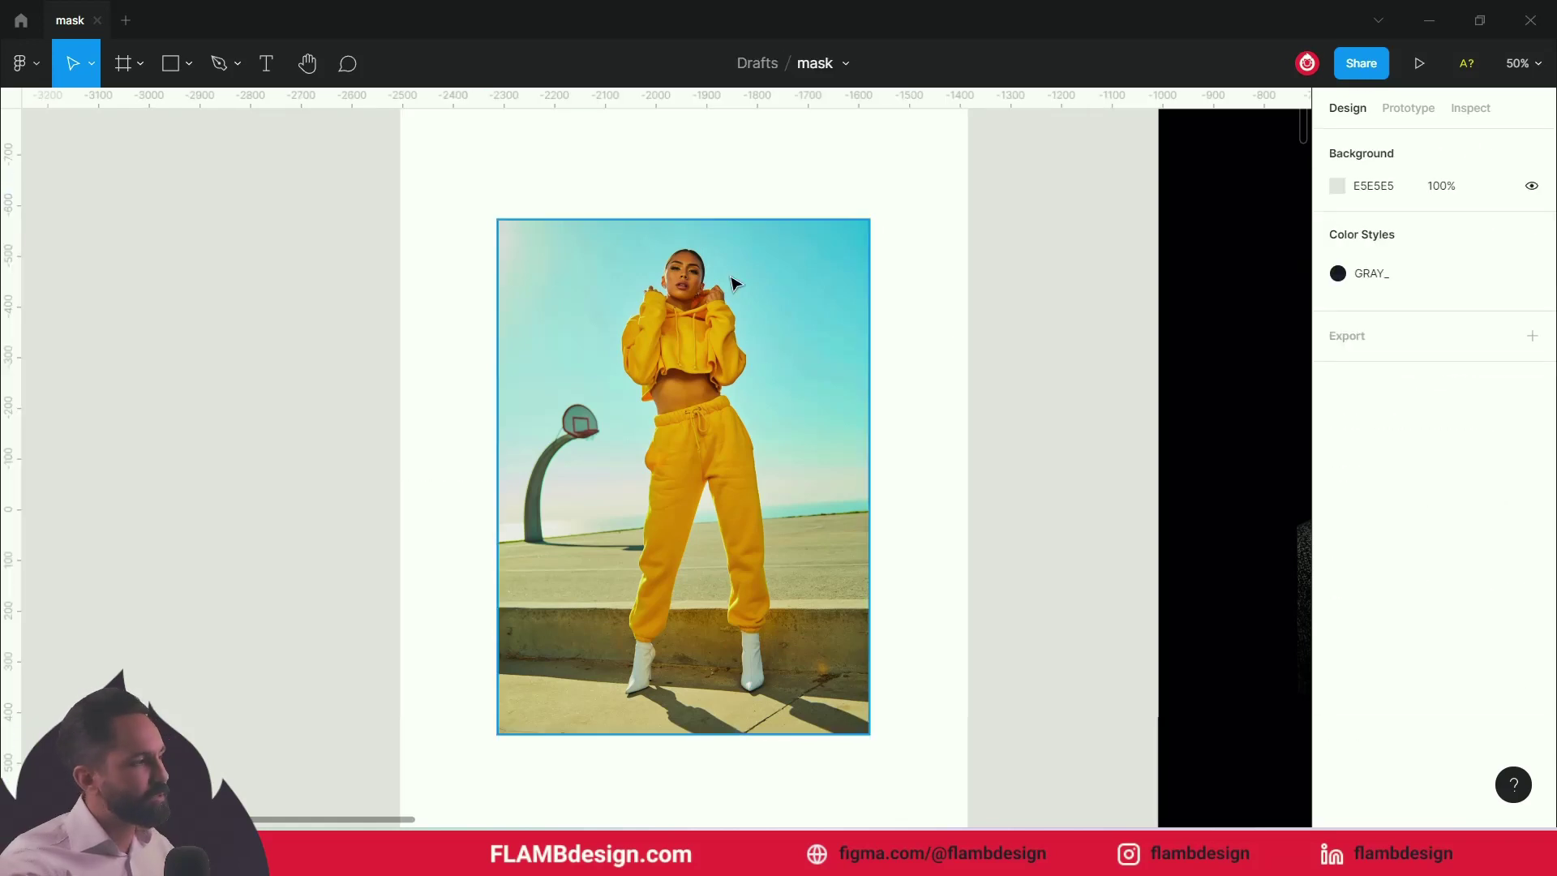
pyautogui.click(192, 68)
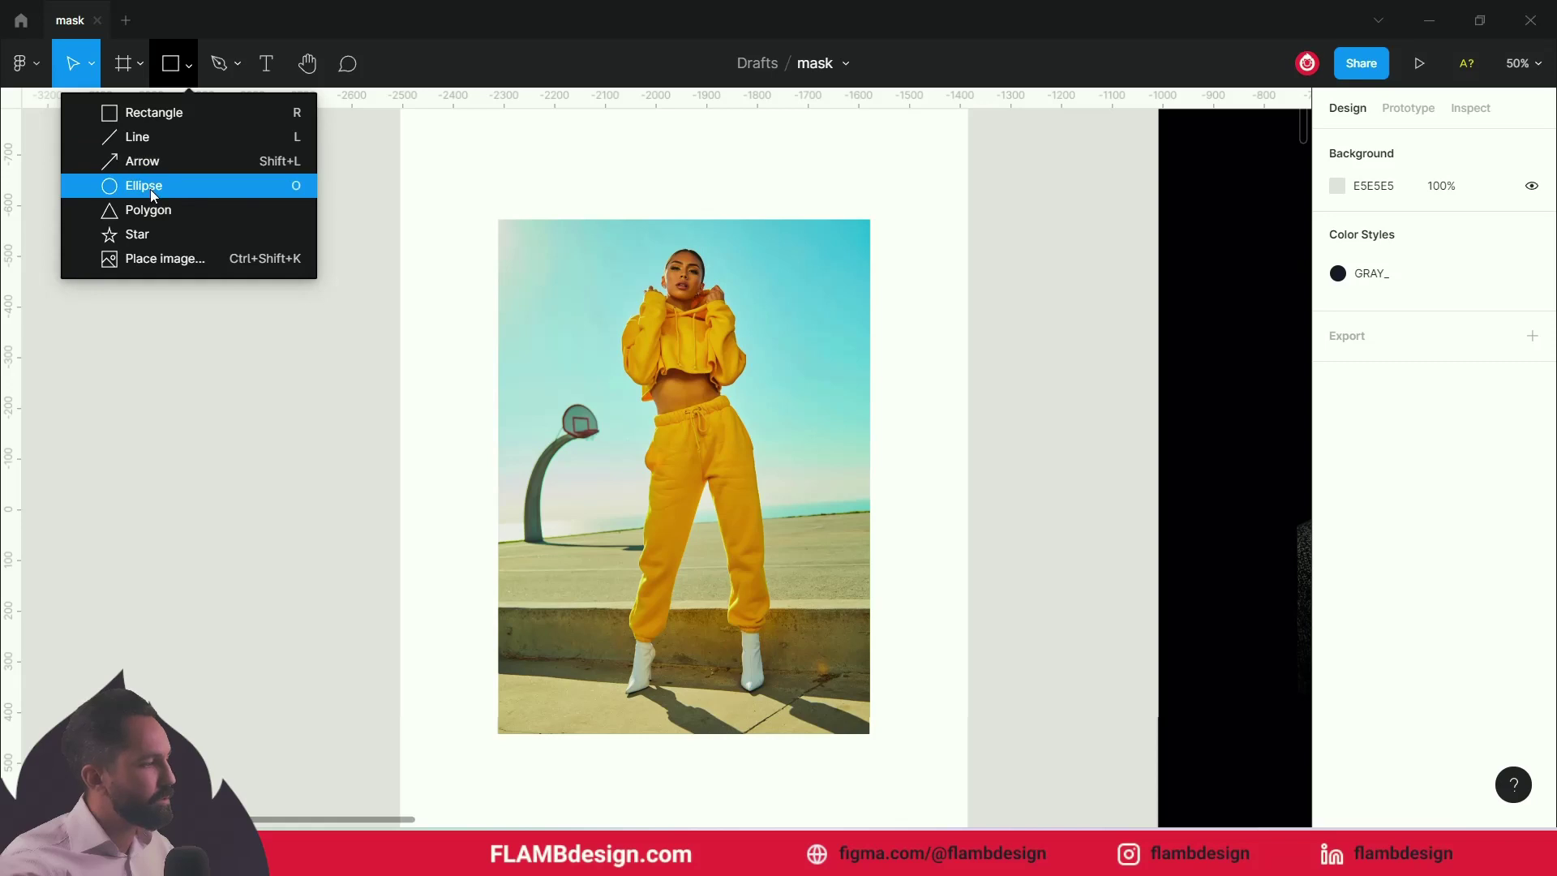
pyautogui.click(175, 283)
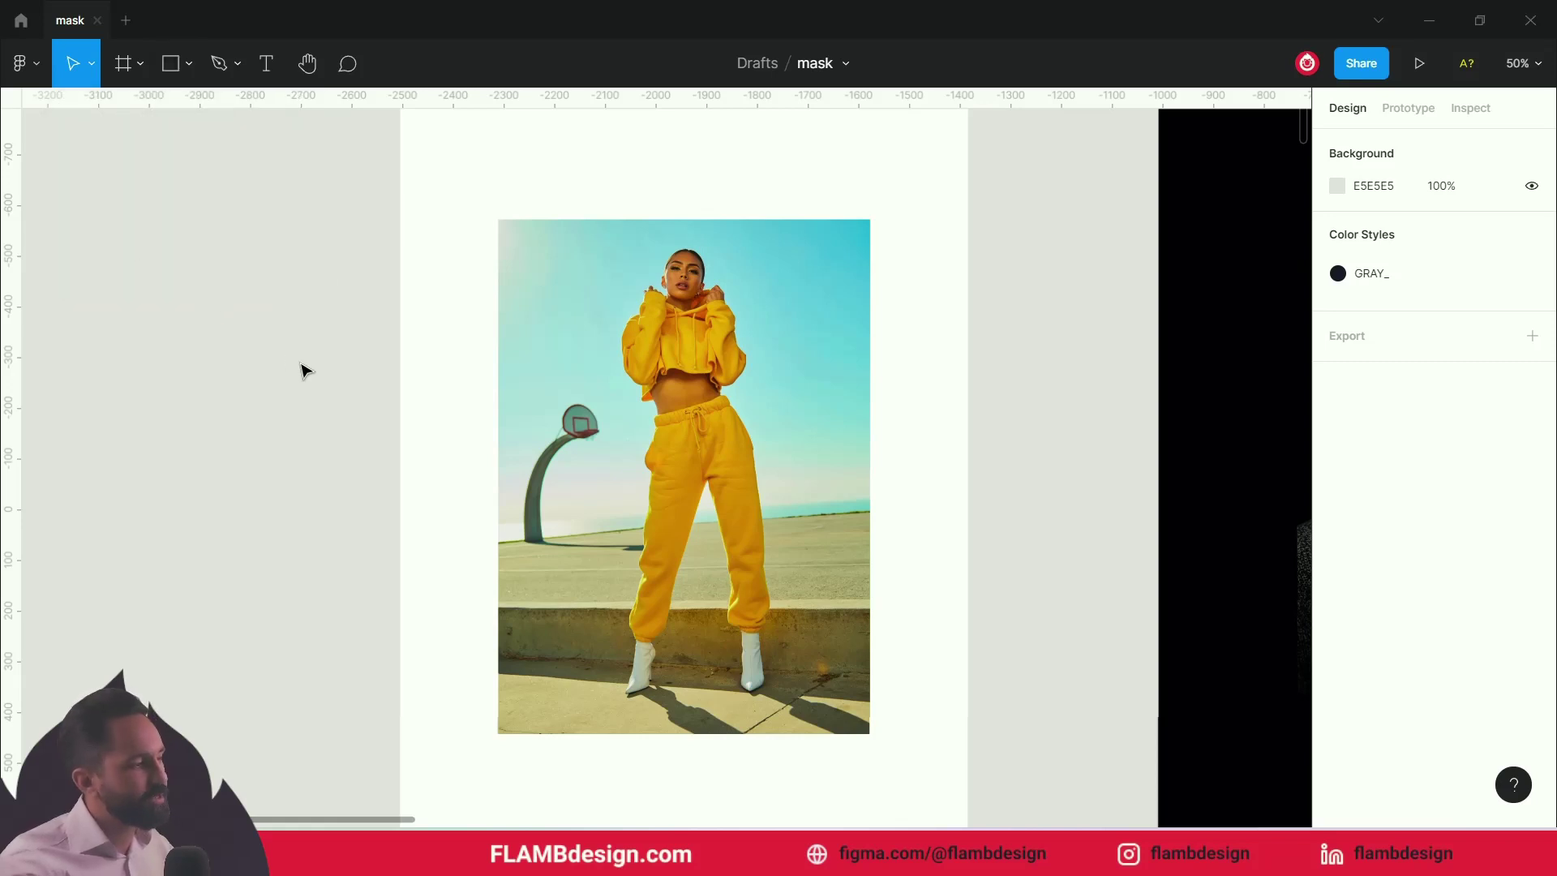
pyautogui.click(167, 82)
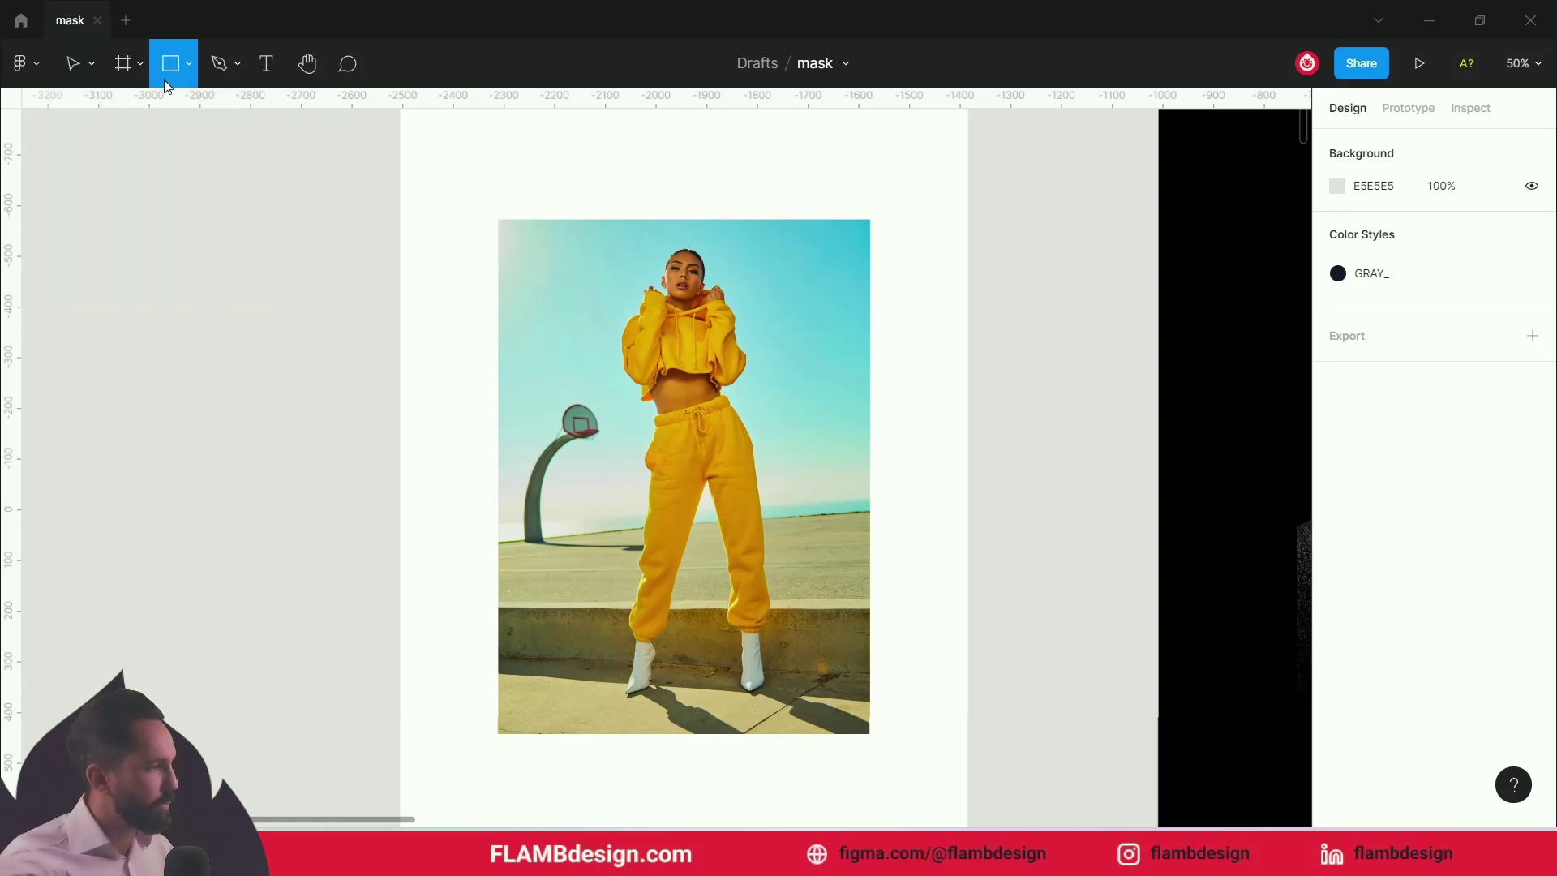
pyautogui.click(186, 66)
pyautogui.click(118, 231)
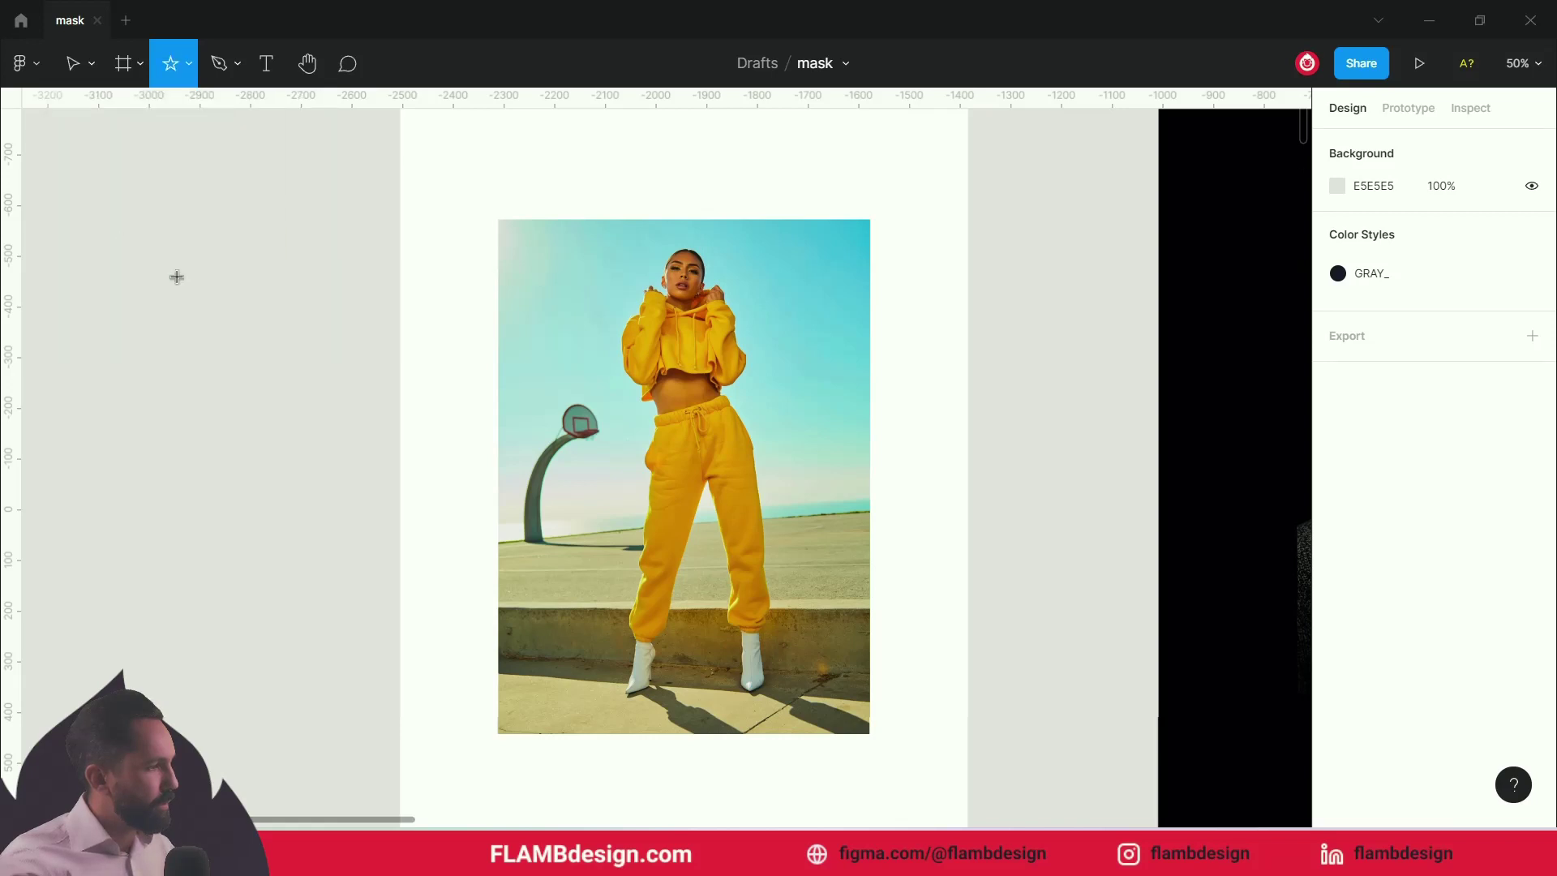
pyautogui.moveTo(300, 323); pyautogui.dragTo(468, 518)
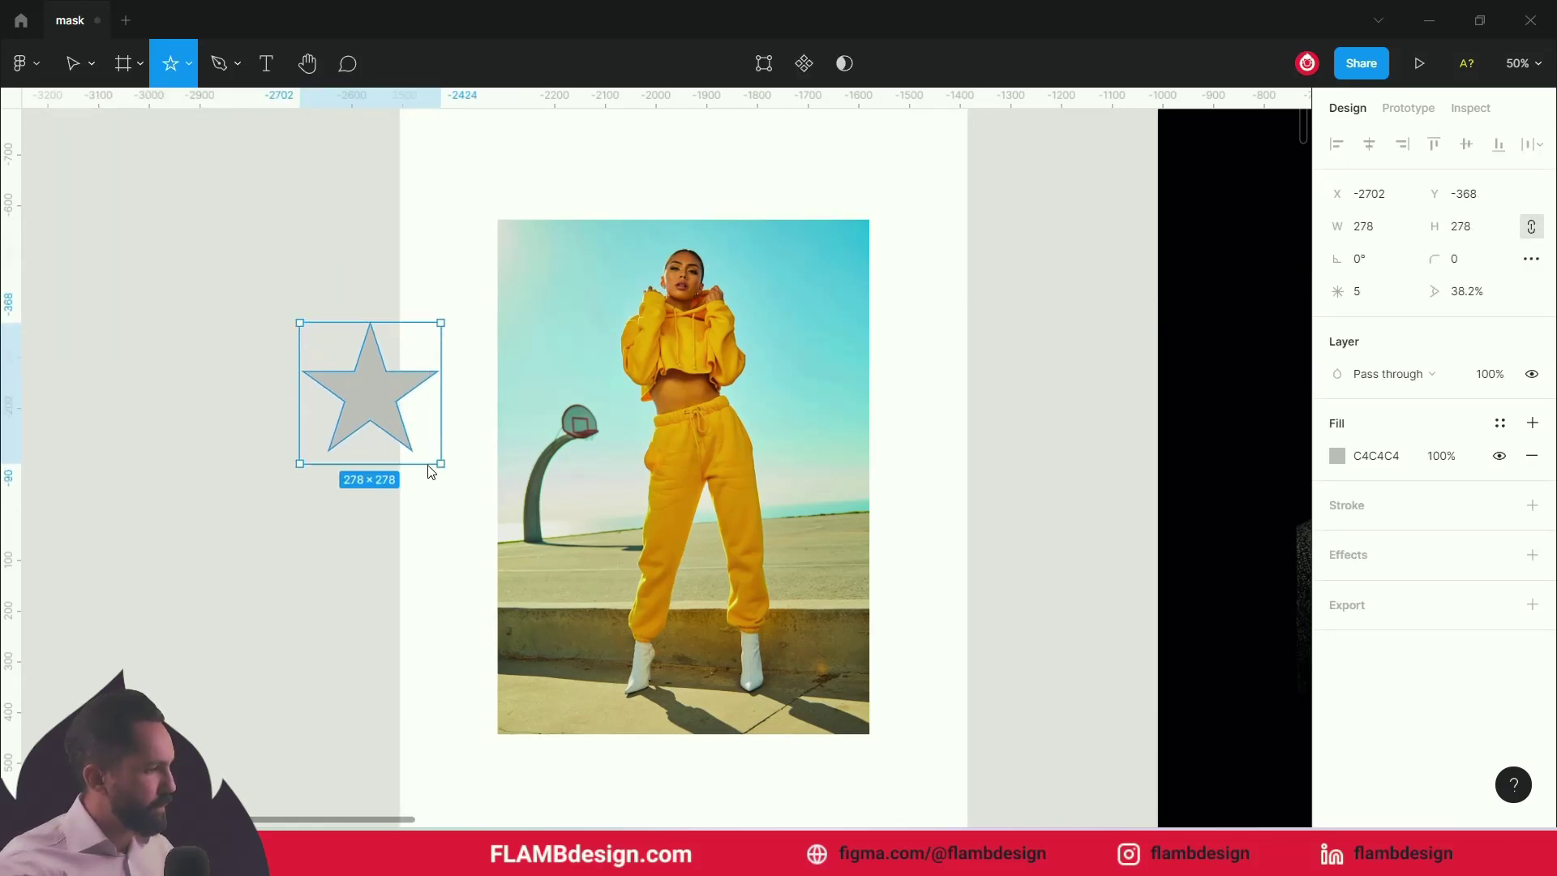
# - Give the star a 59% ratio, resize it to 762×762 and centre it over the photo
pyautogui.moveTo(468, 518); pyautogui.dragTo(544, 566)
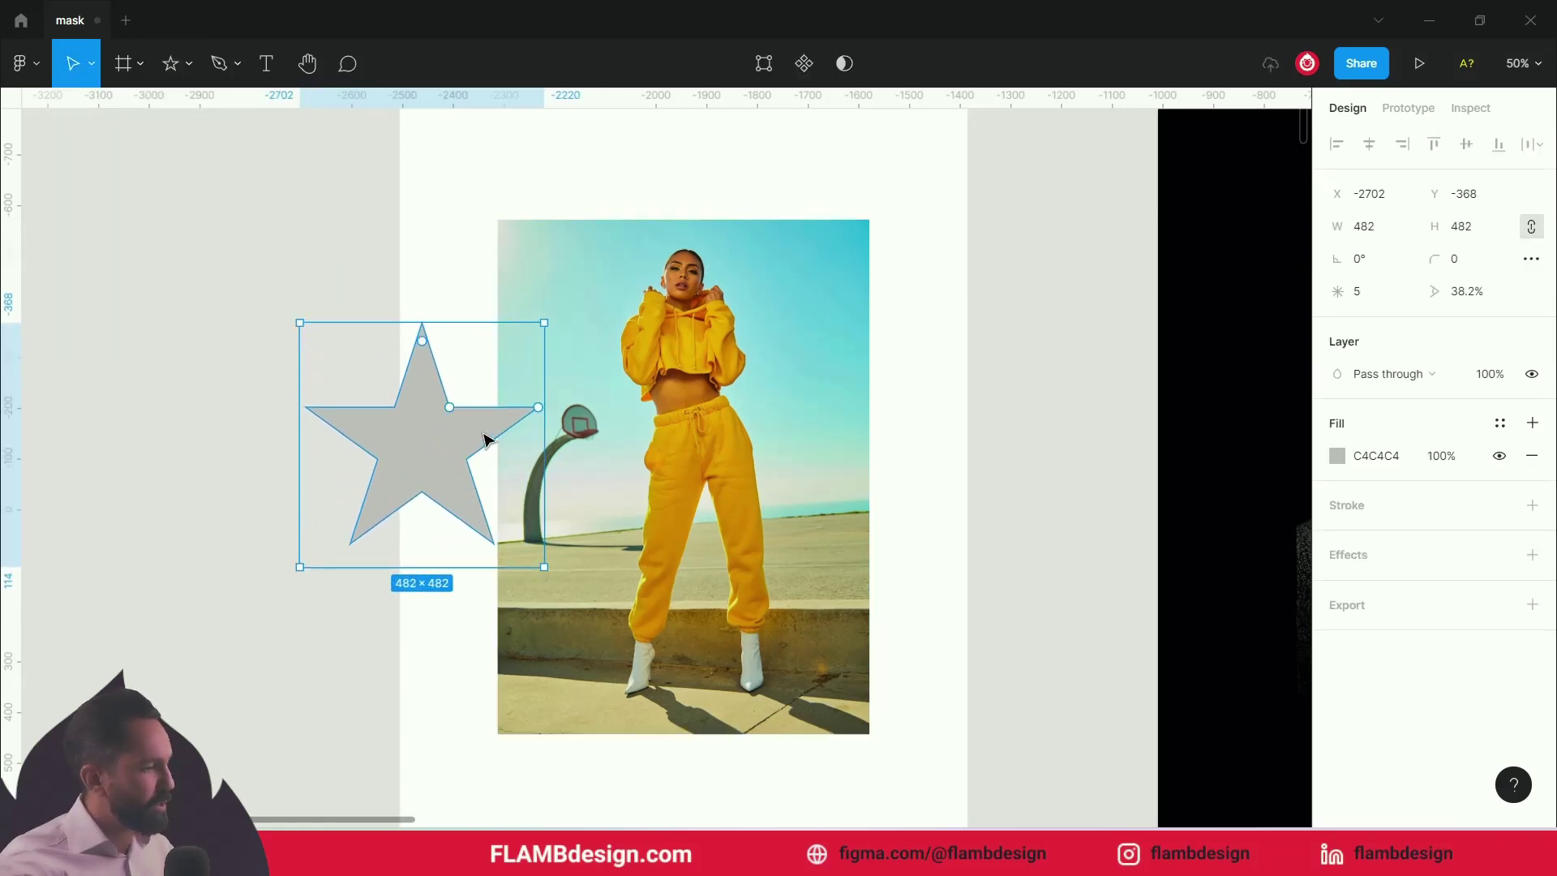
pyautogui.moveTo(451, 408); pyautogui.dragTo(459, 389)
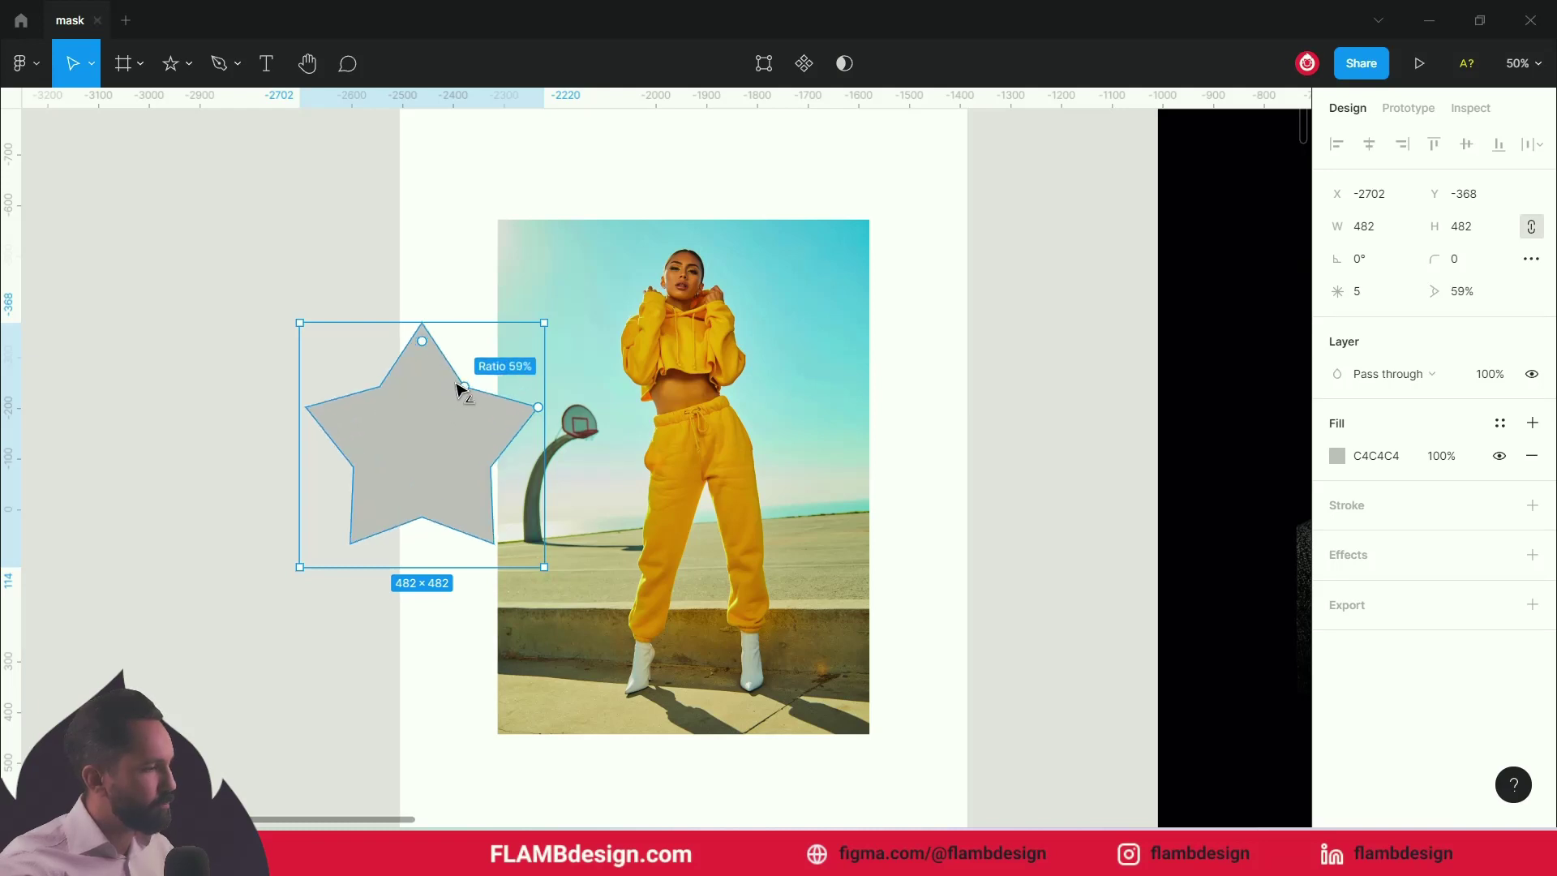
pyautogui.moveTo(437, 449); pyautogui.dragTo(637, 423)
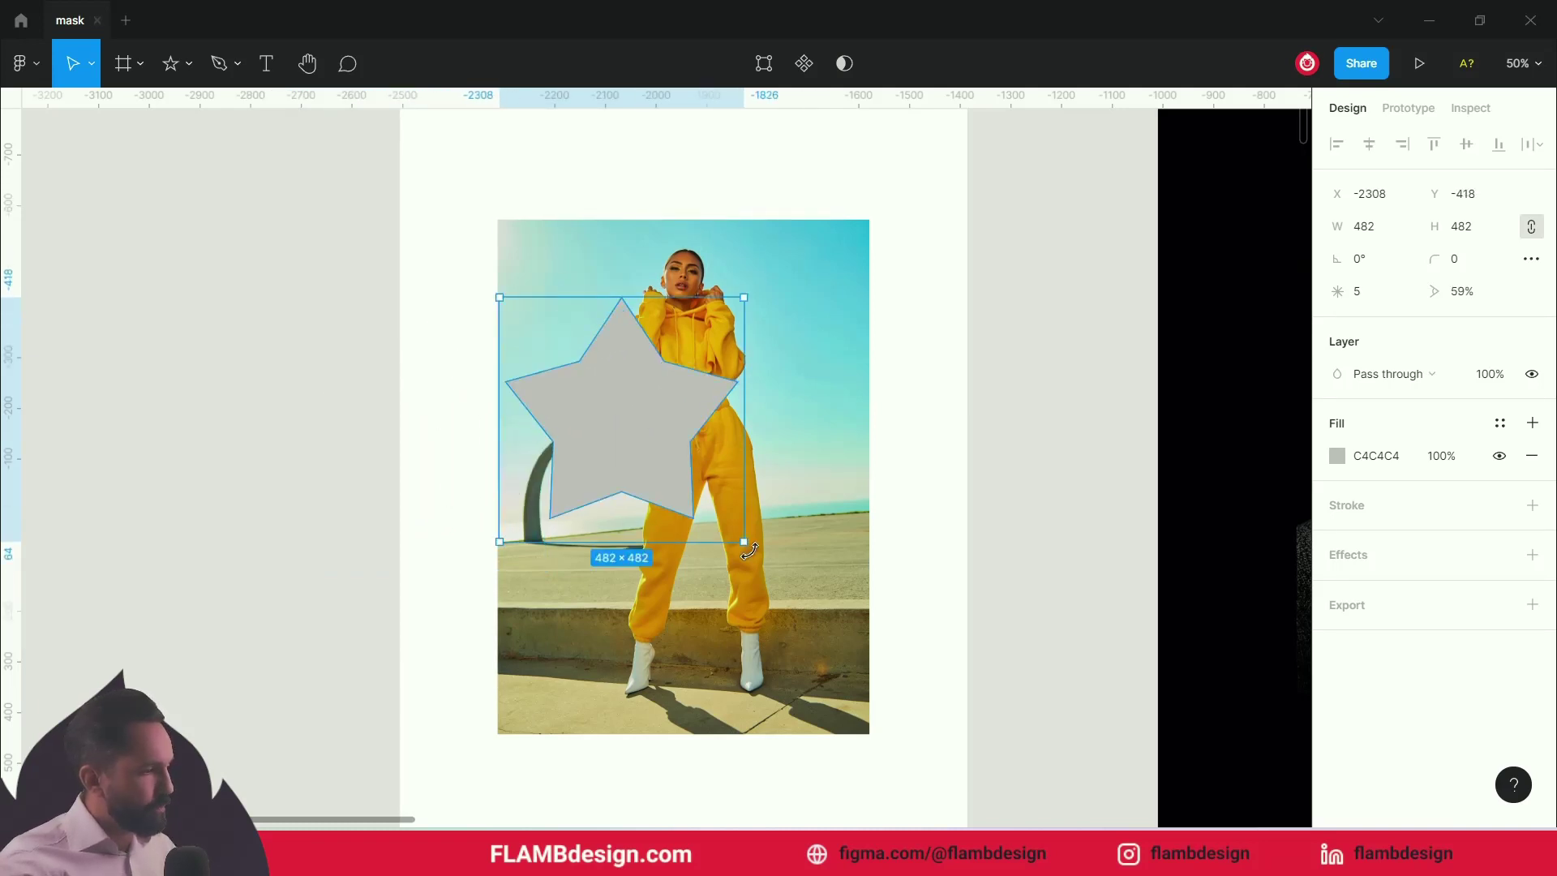
pyautogui.moveTo(740, 538); pyautogui.dragTo(876, 675)
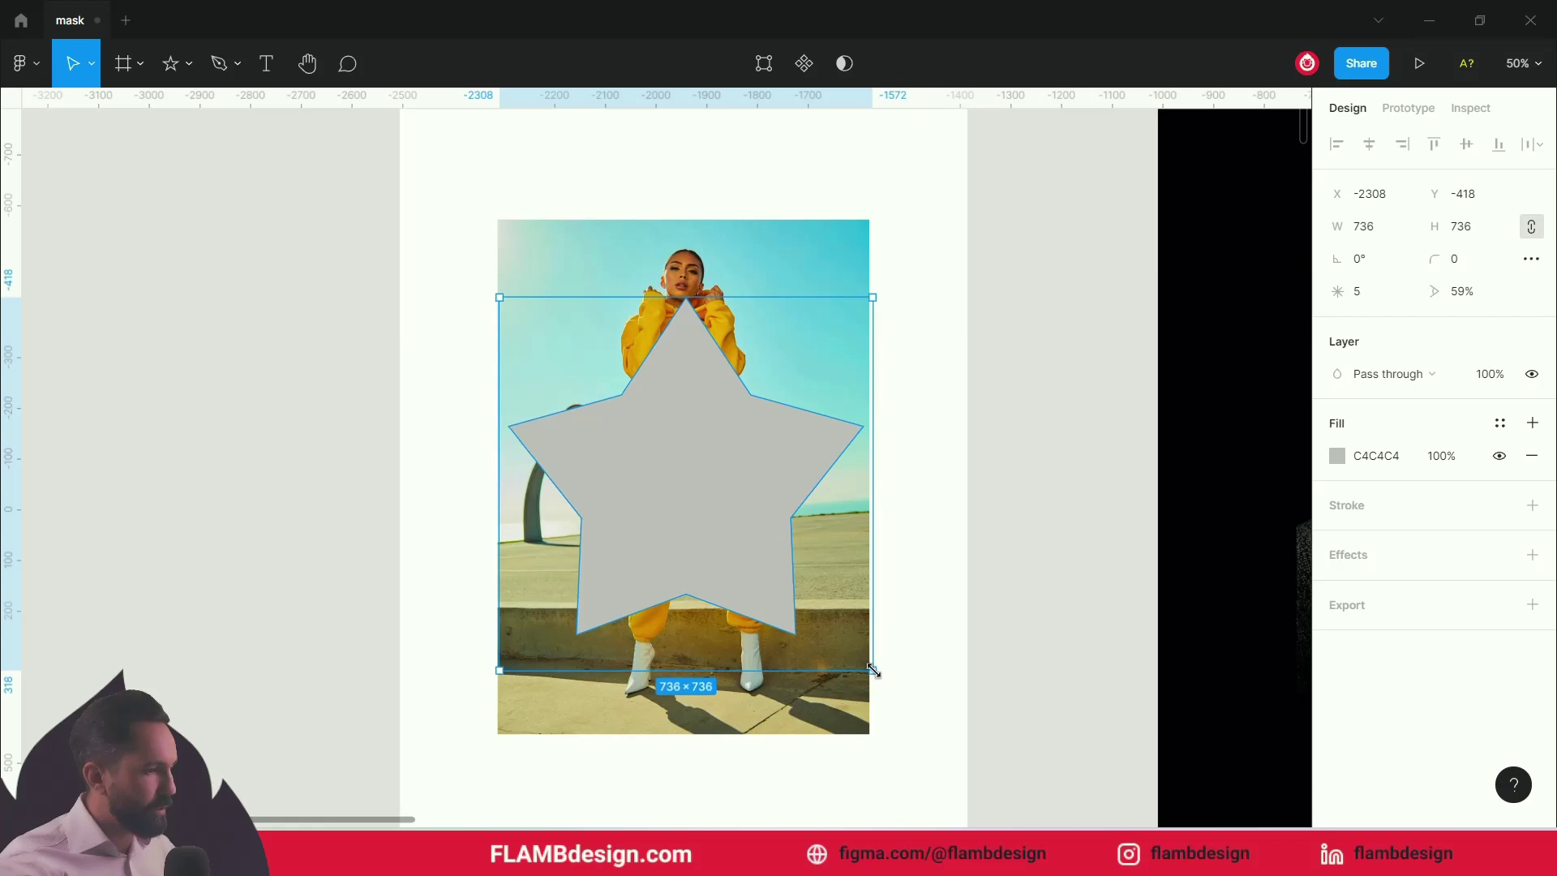
pyautogui.moveTo(499, 298); pyautogui.dragTo(491, 293)
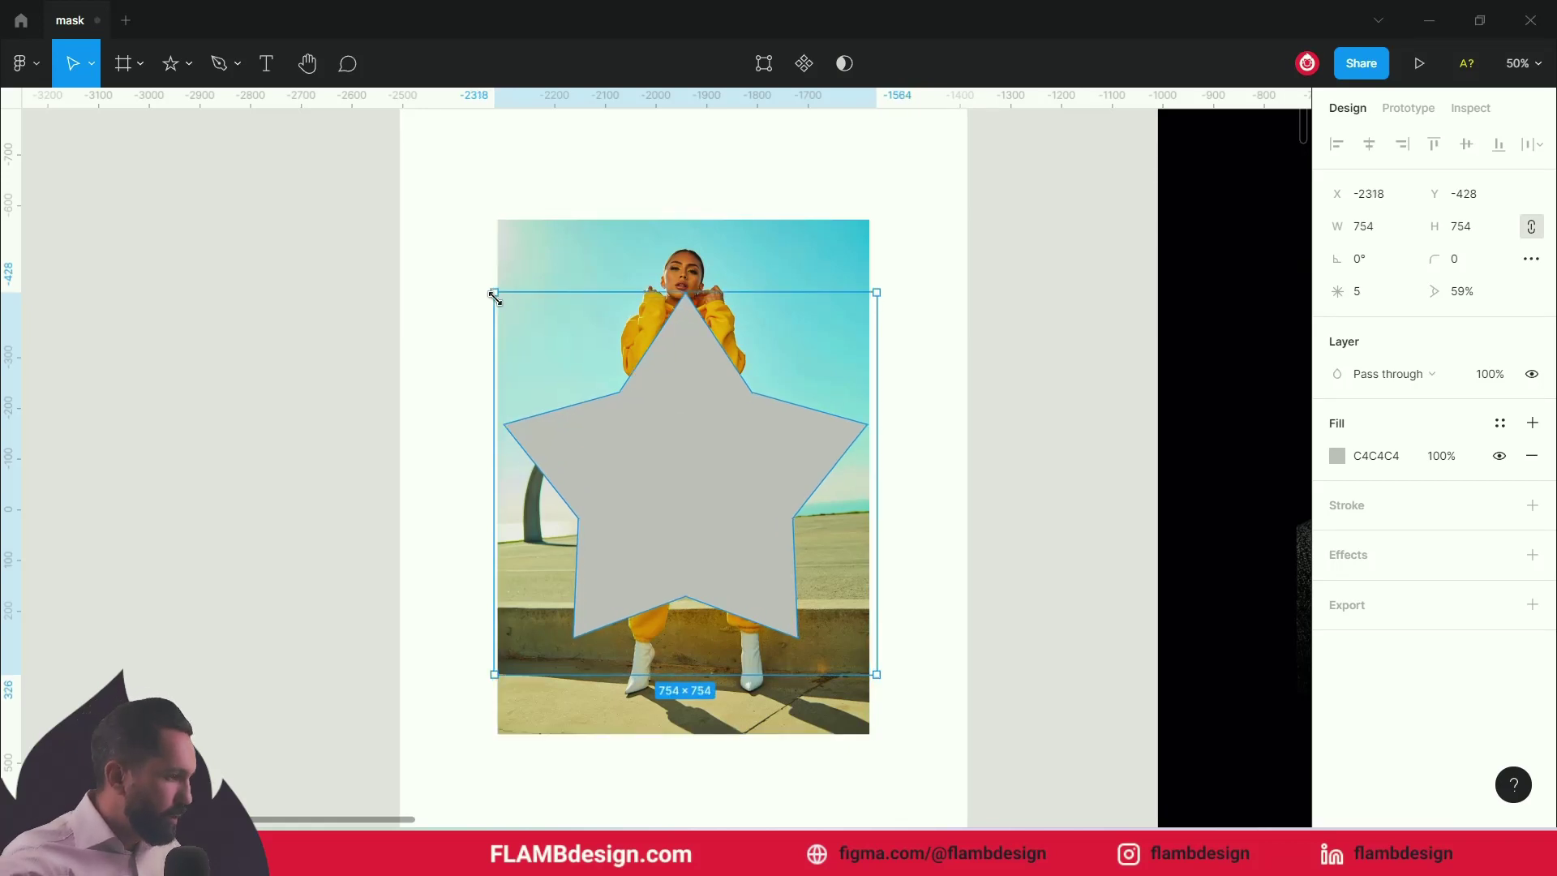
pyautogui.moveTo(689, 380); pyautogui.dragTo(690, 319)
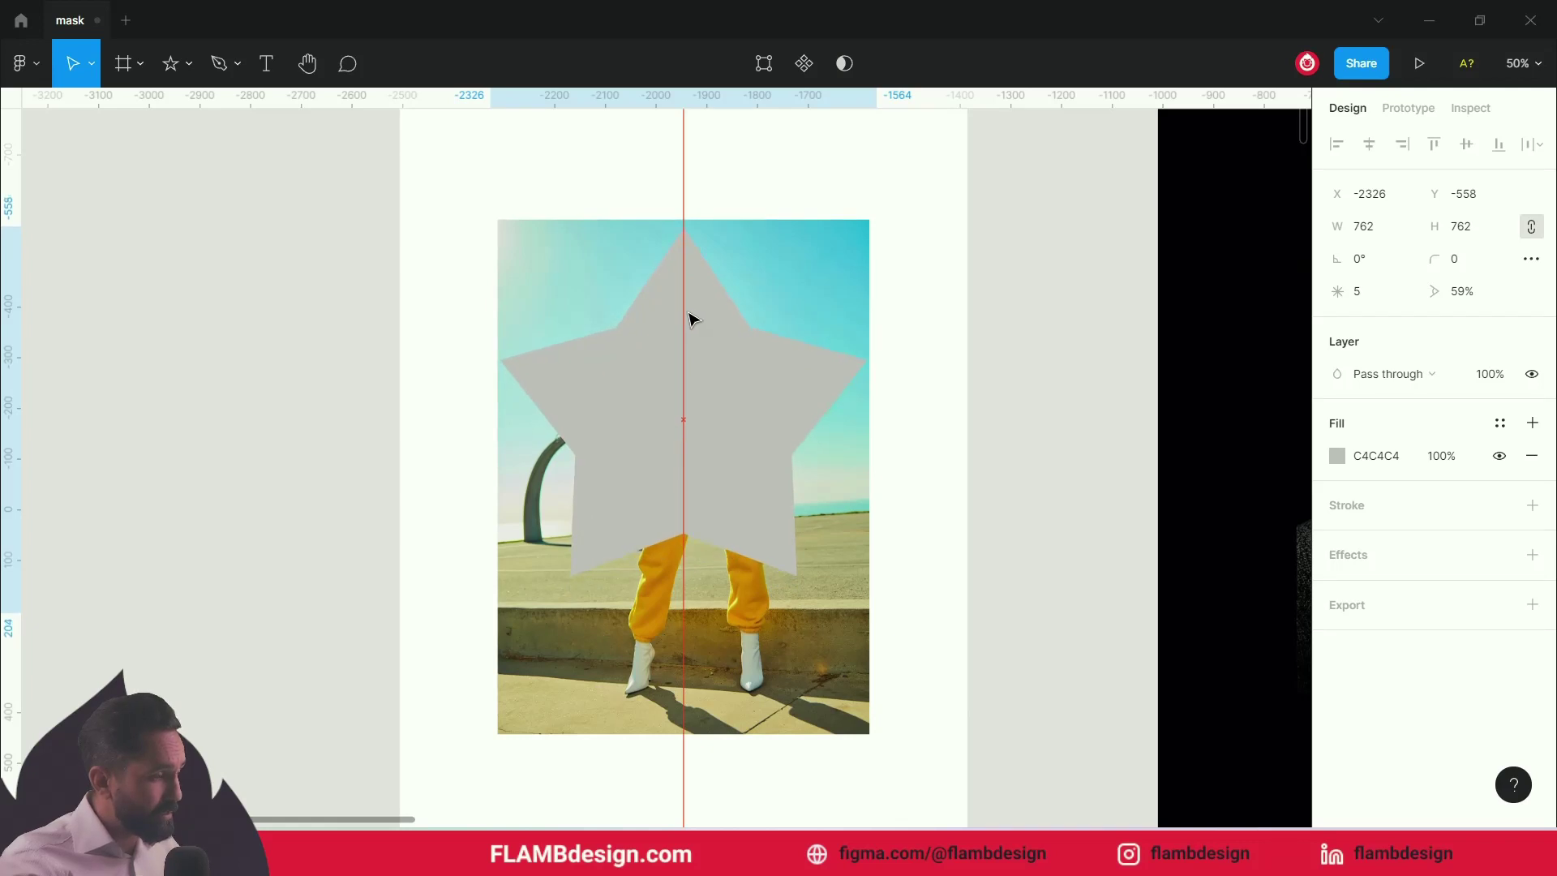
pyautogui.moveTo(691, 319); pyautogui.dragTo(690, 319)
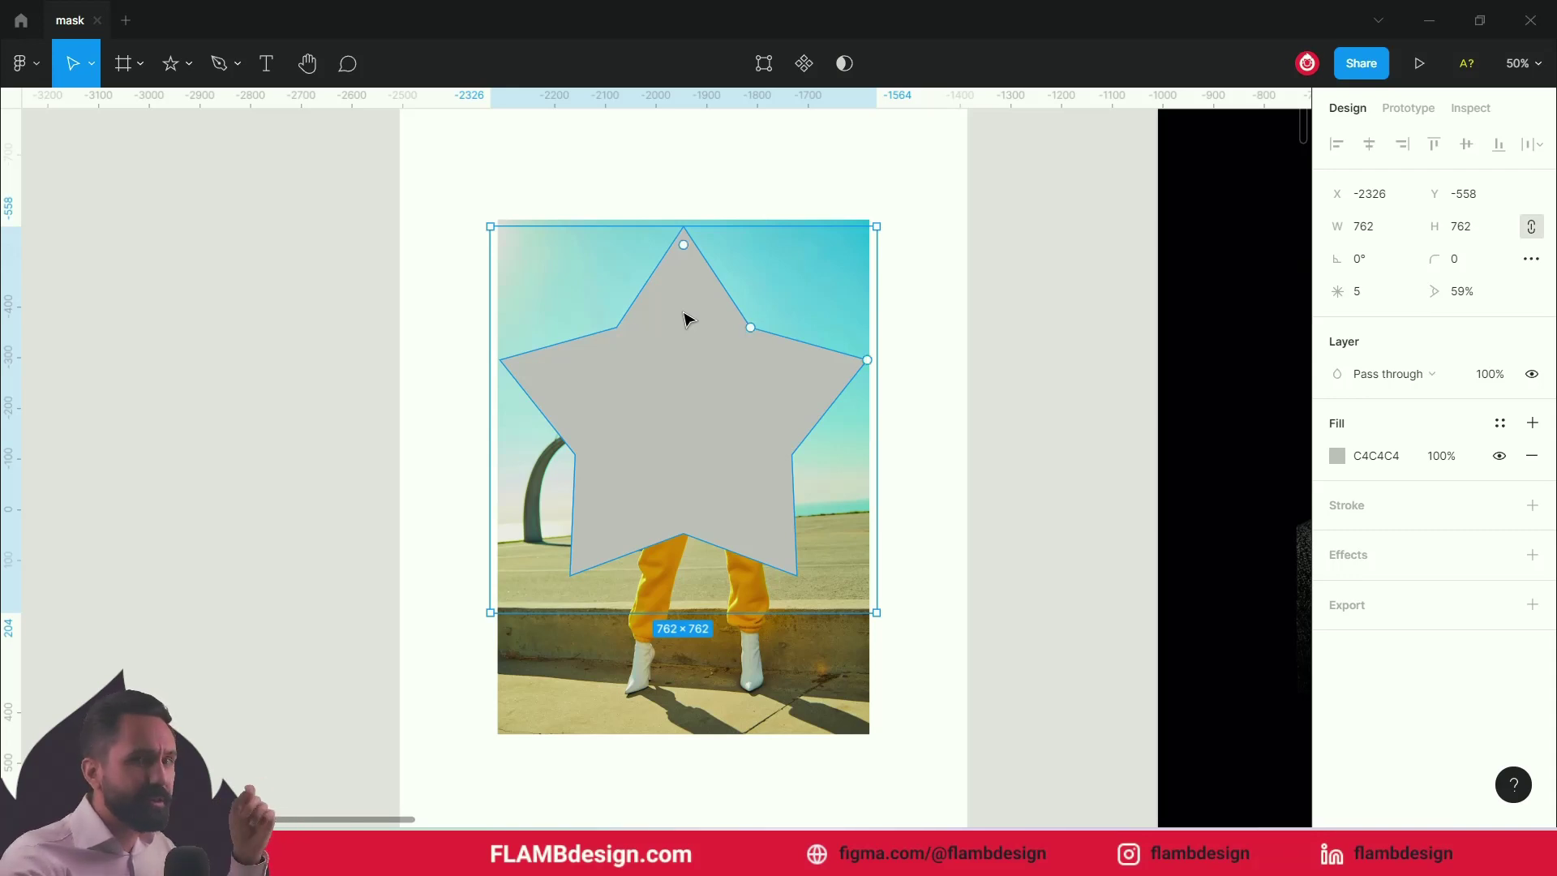
pyautogui.click(963, 451)
pyautogui.click(793, 402)
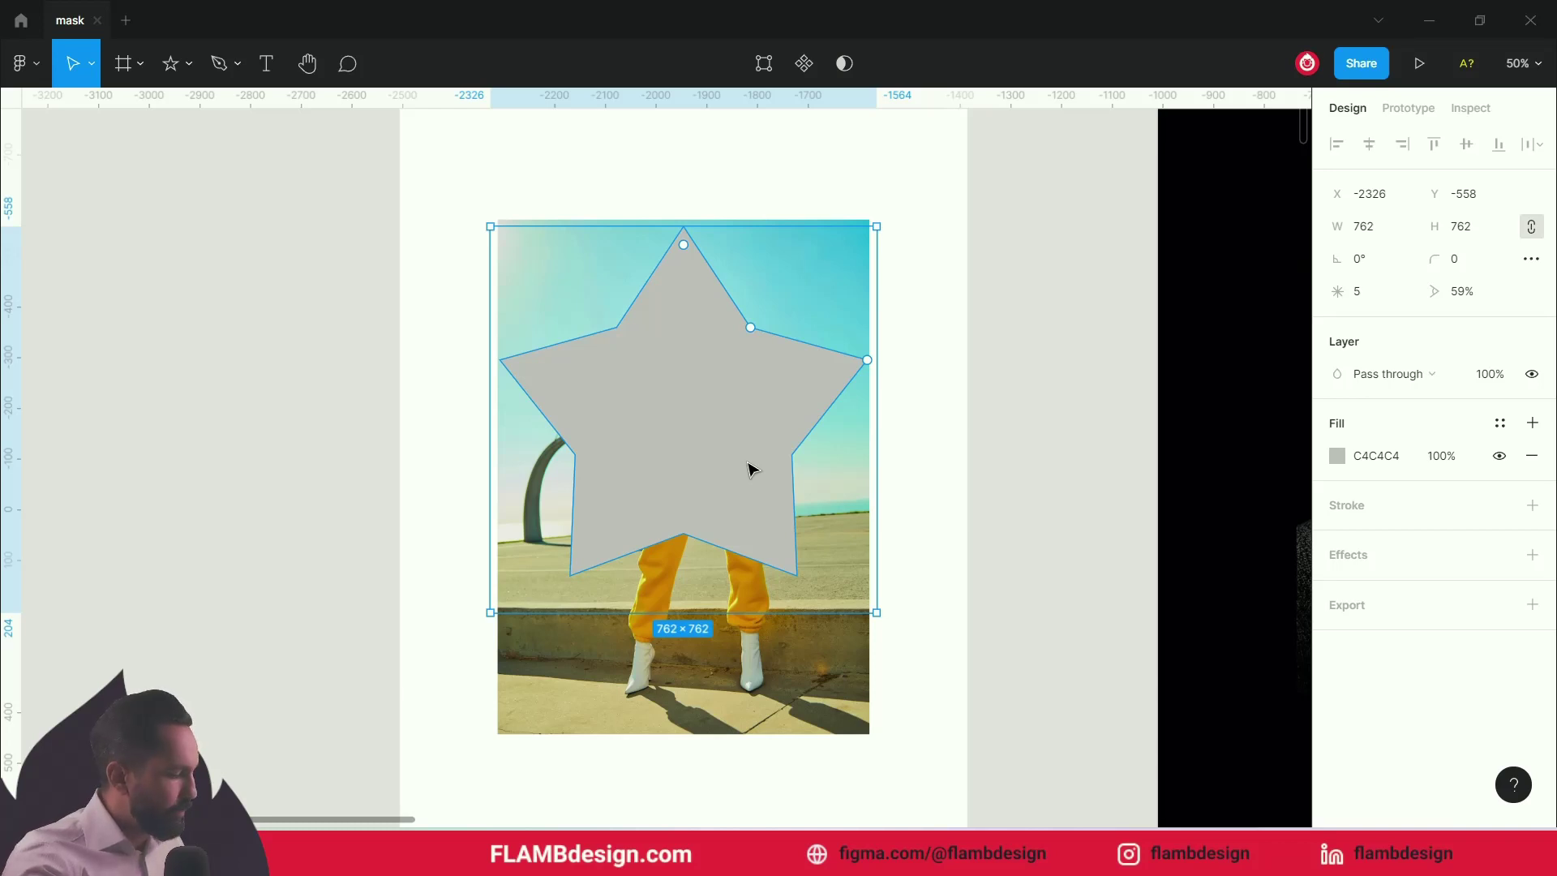
pyautogui.rightClick(748, 468)
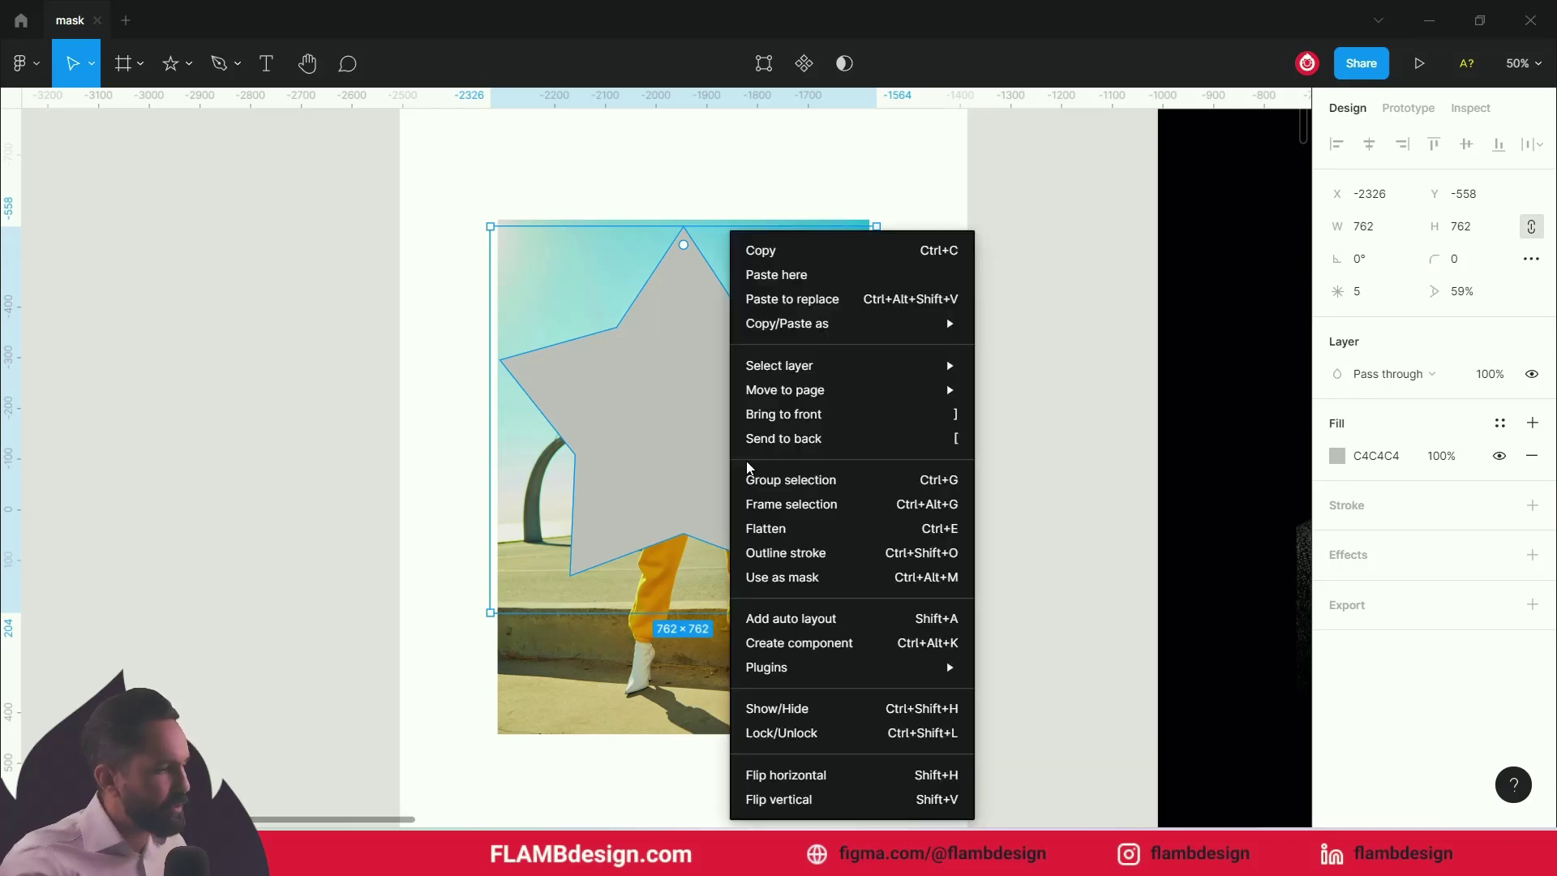
# - Send the star behind the photo and use it as a mask for the photo
pyautogui.click(761, 442)
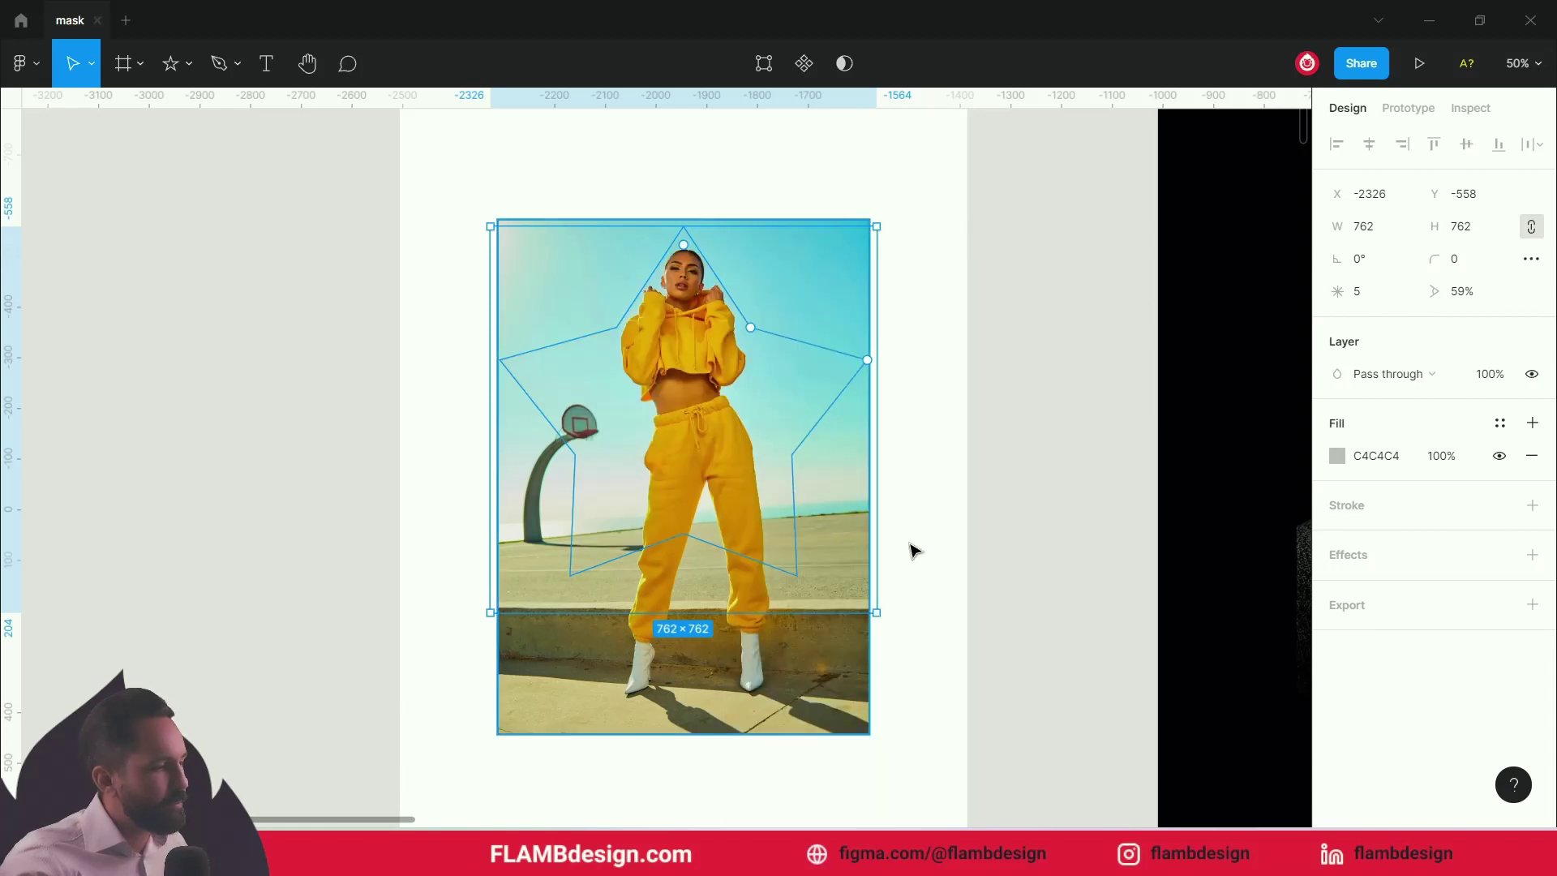
pyautogui.click(1008, 543)
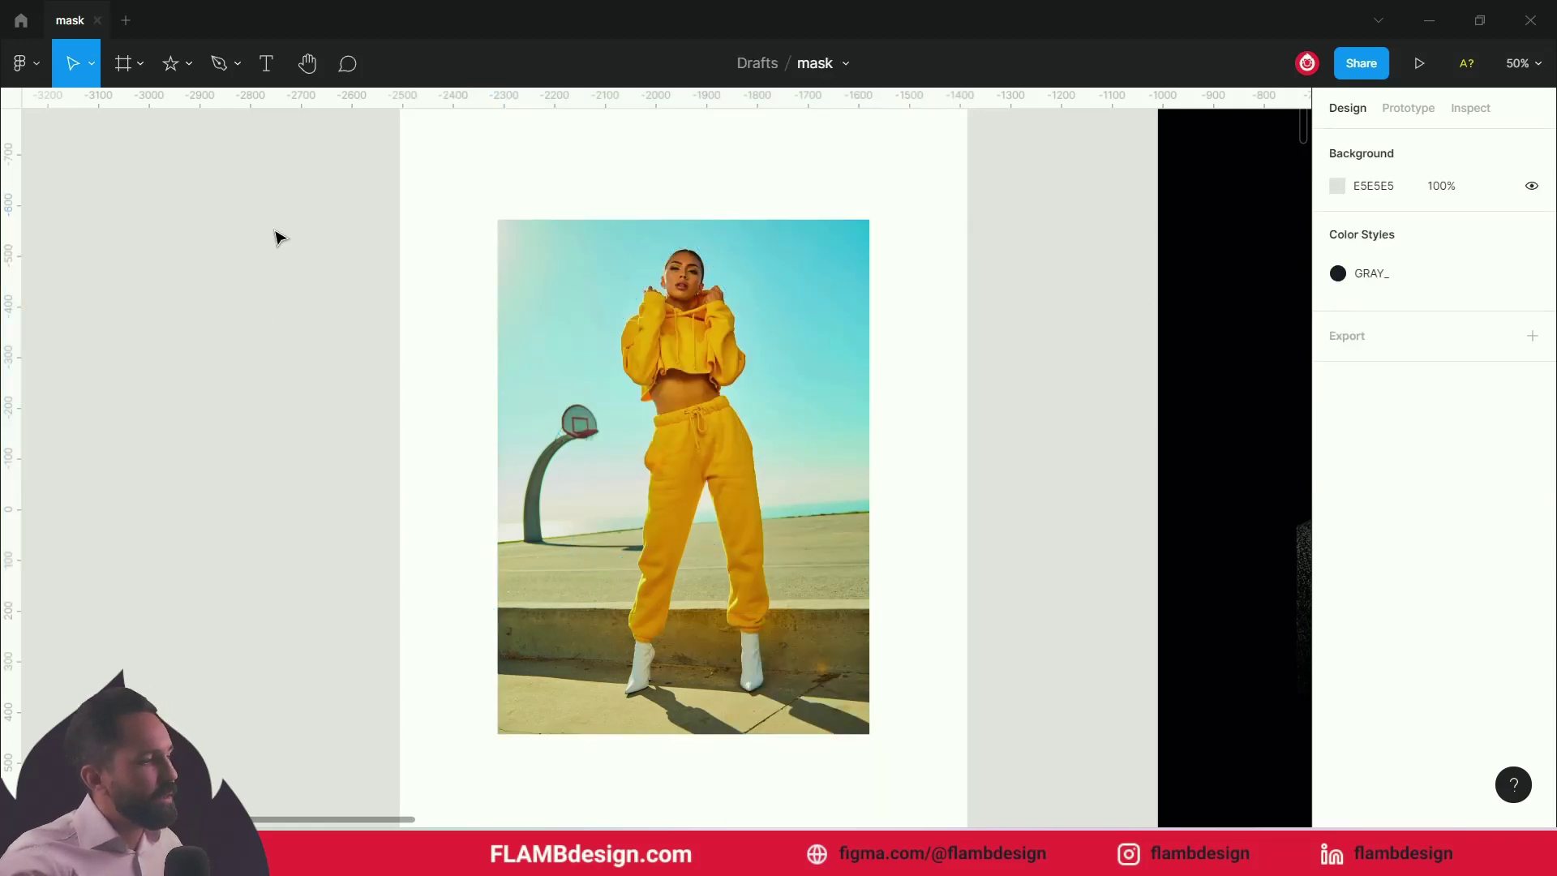
pyautogui.moveTo(274, 231); pyautogui.dragTo(850, 604)
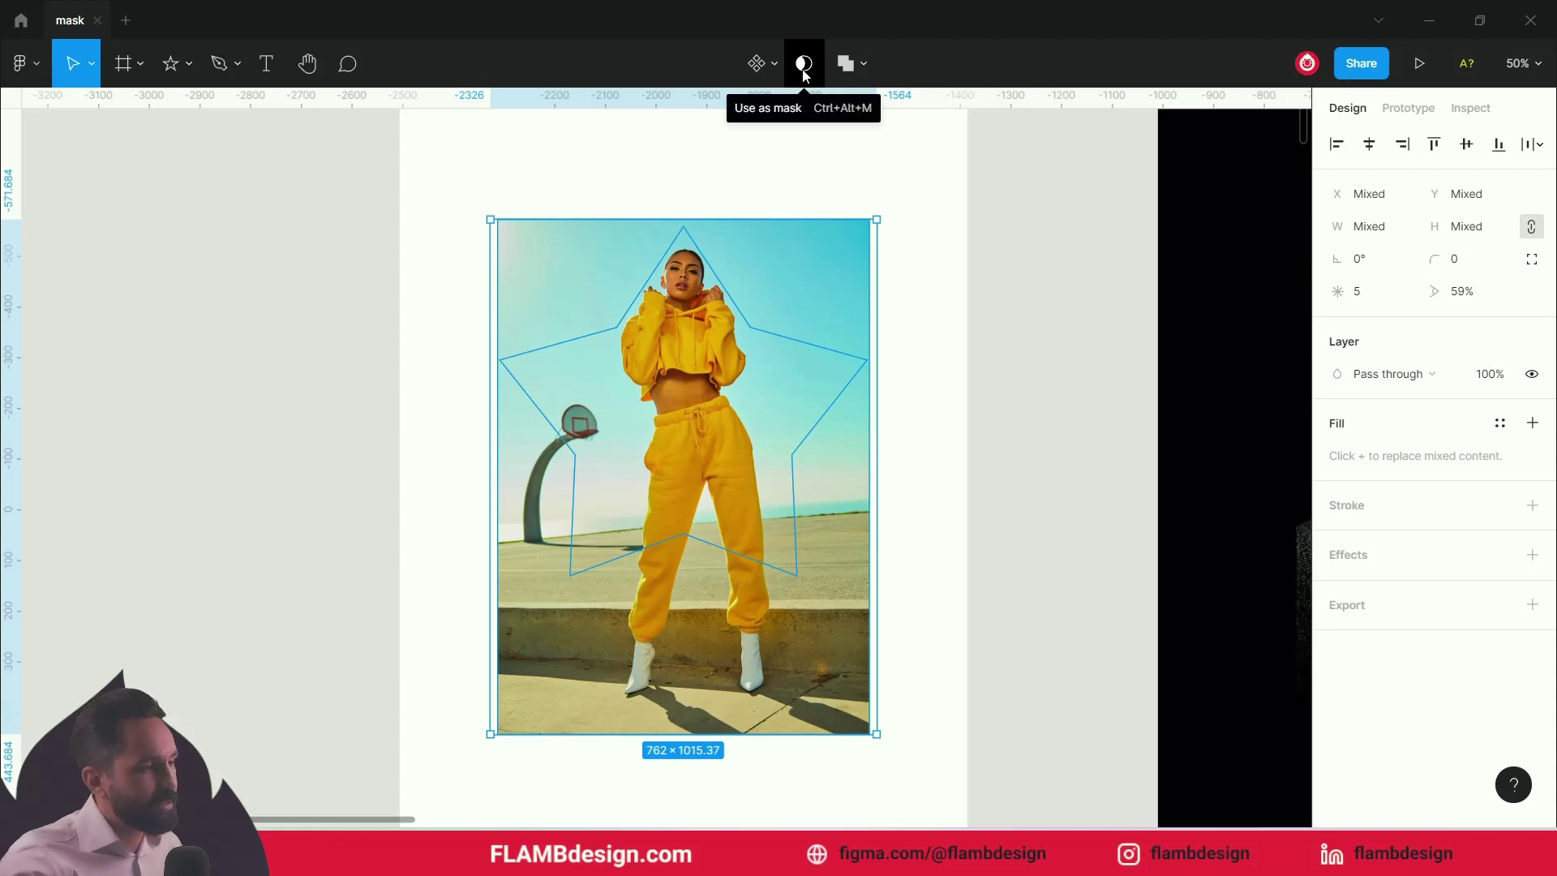
pyautogui.click(804, 65)
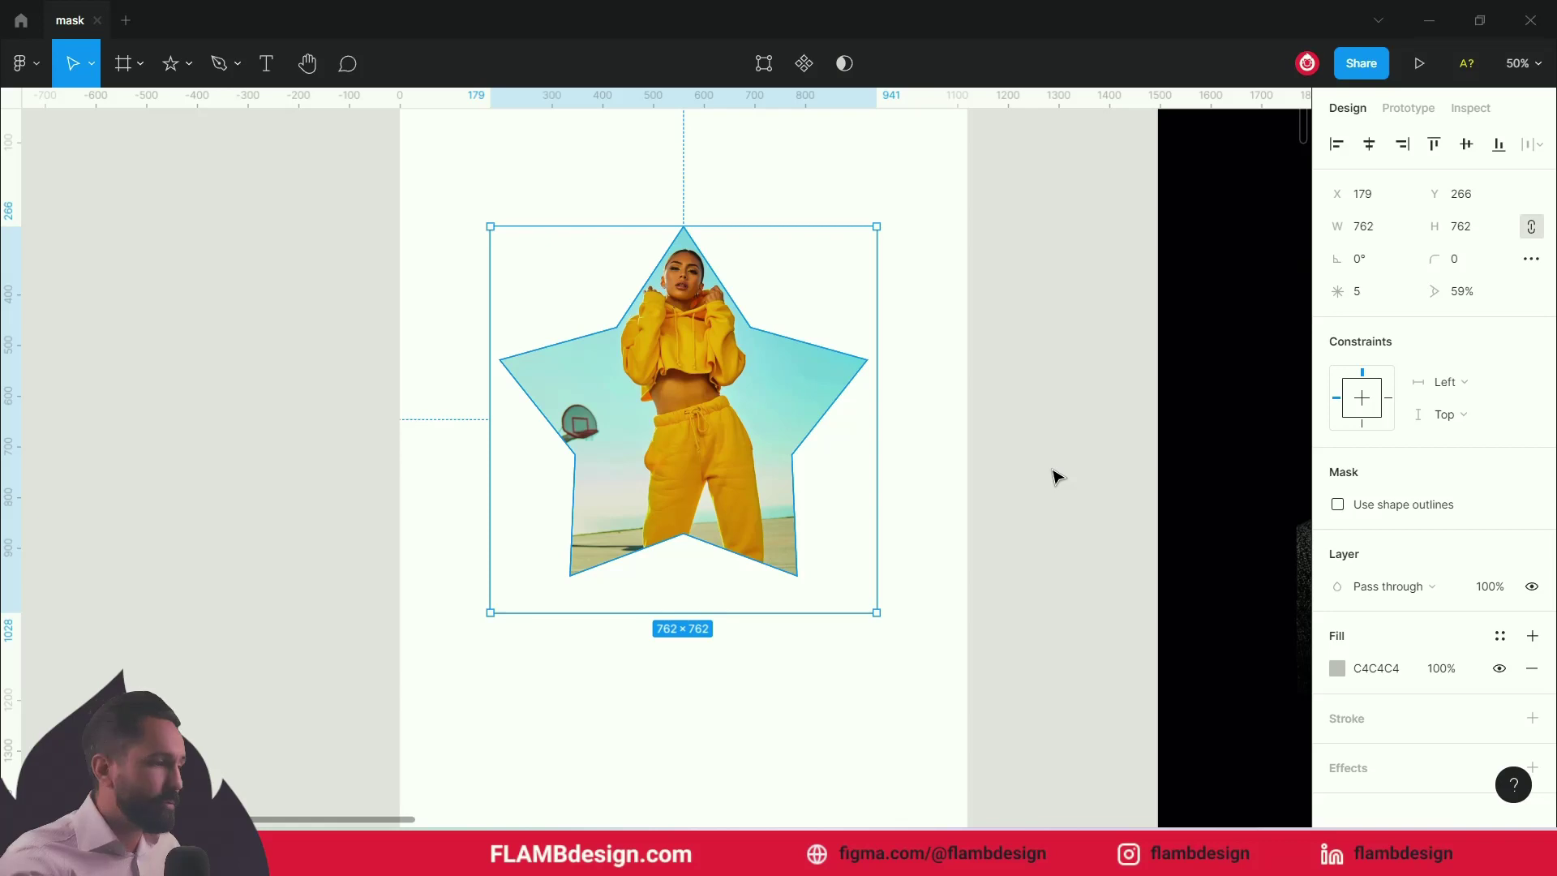
# - Reposition the yellow-tracksuit photo inside the star mask and review its image fill
pyautogui.click(991, 478)
pyautogui.click(727, 440)
pyautogui.doubleClick(727, 440)
pyautogui.moveTo(727, 440)
pyautogui.mouseDown()
pyautogui.moveTo(684, 454)
pyautogui.moveTo(715, 414)
pyautogui.mouseUp()
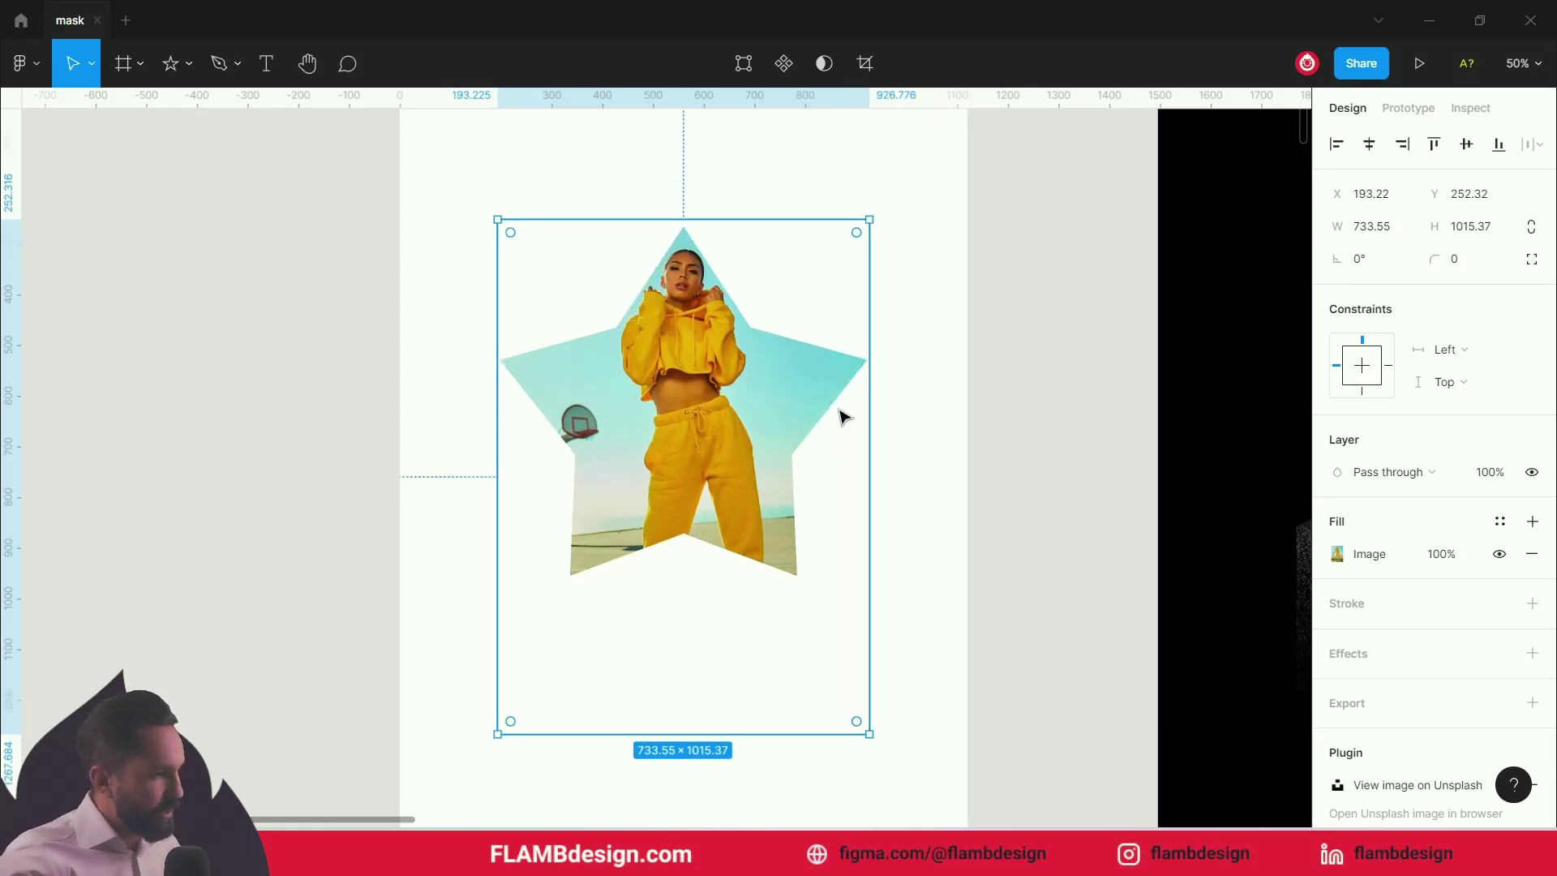
pyautogui.click(921, 432)
pyautogui.click(820, 375)
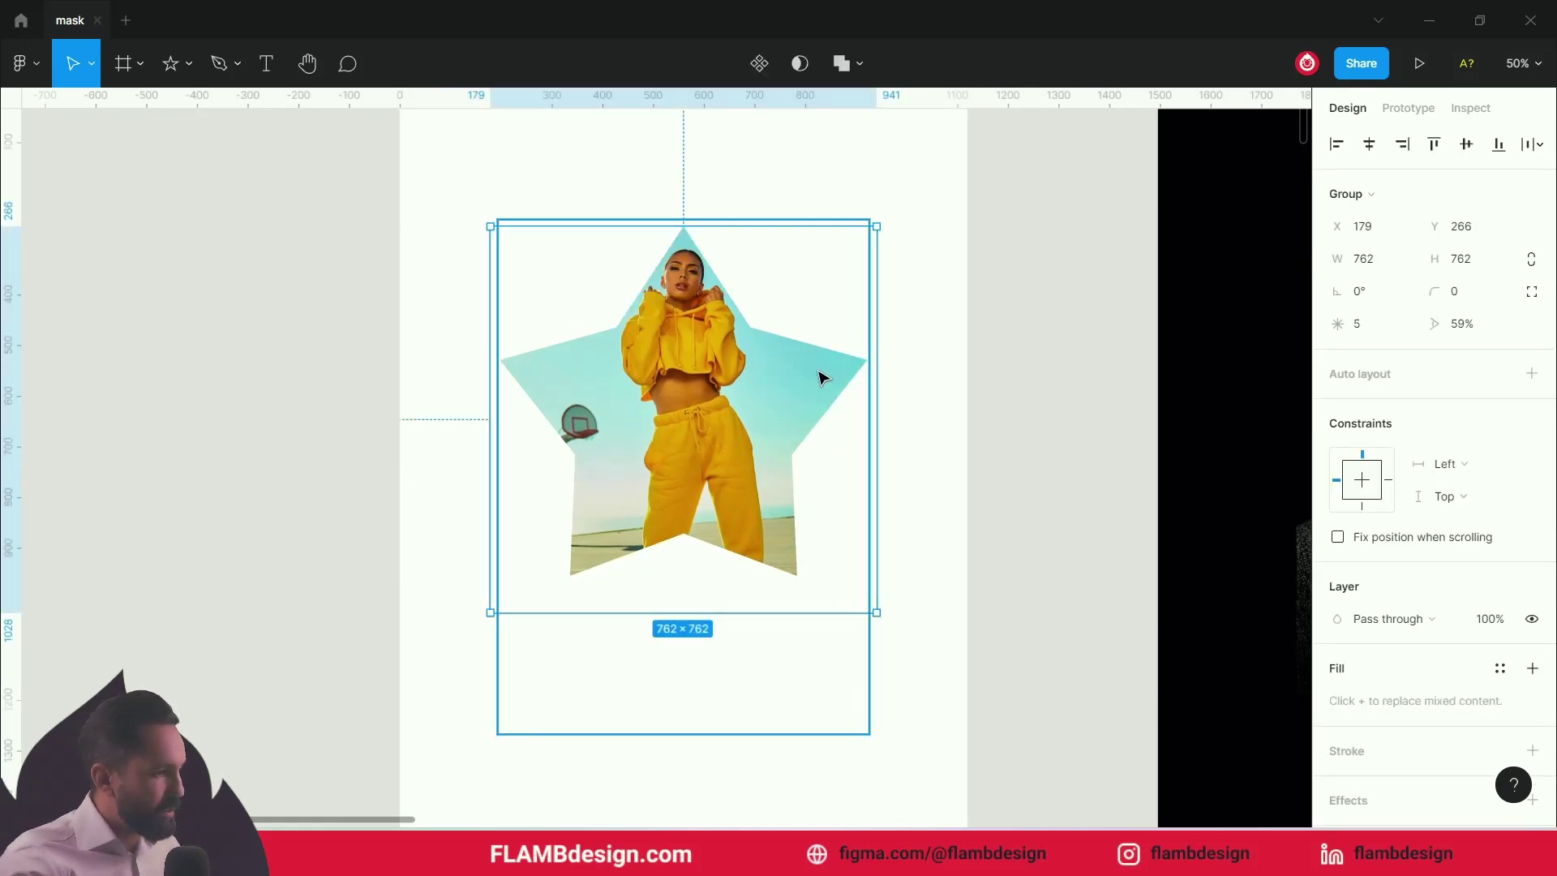
pyautogui.doubleClick(814, 355)
pyautogui.doubleClick(814, 354)
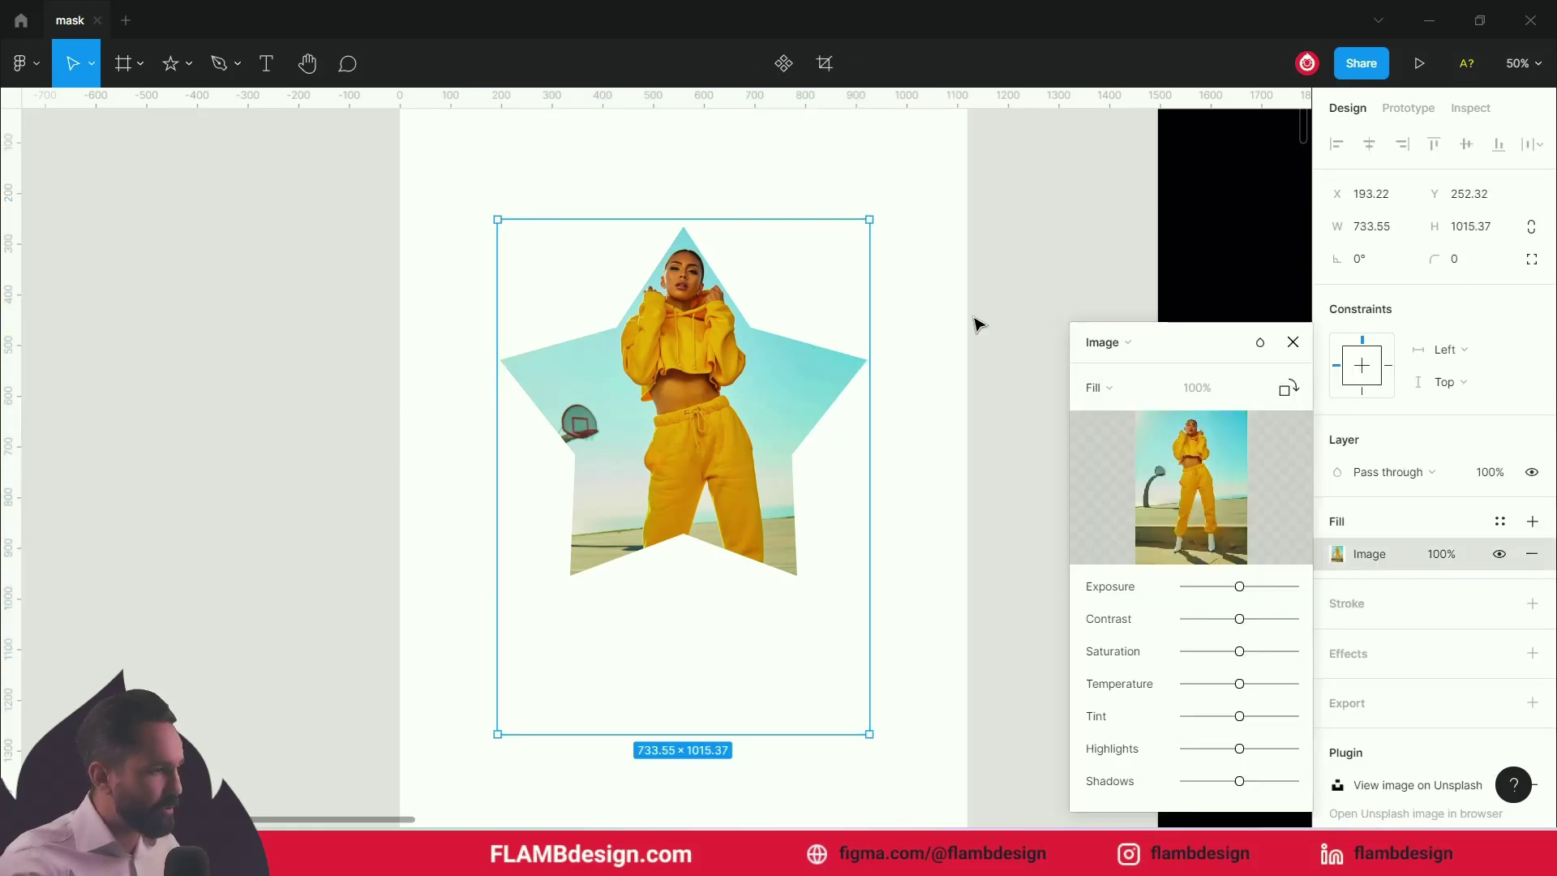
pyautogui.click(1293, 342)
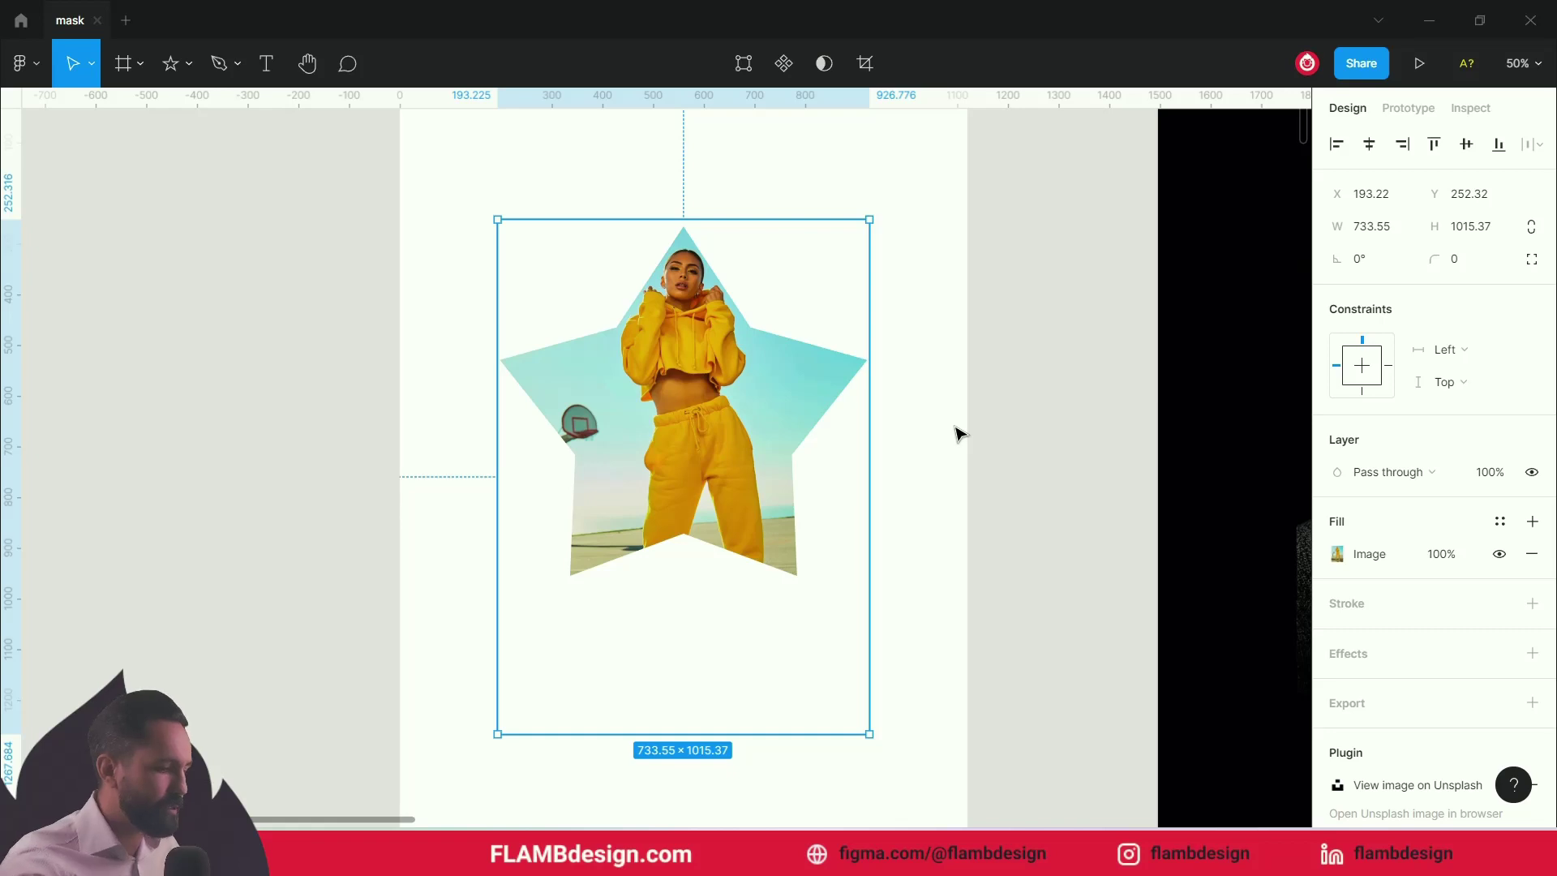
# - Select Star 1 in the Mask group's layers and set its inner ratio to 70%
pyautogui.hotkey('alt', '1')
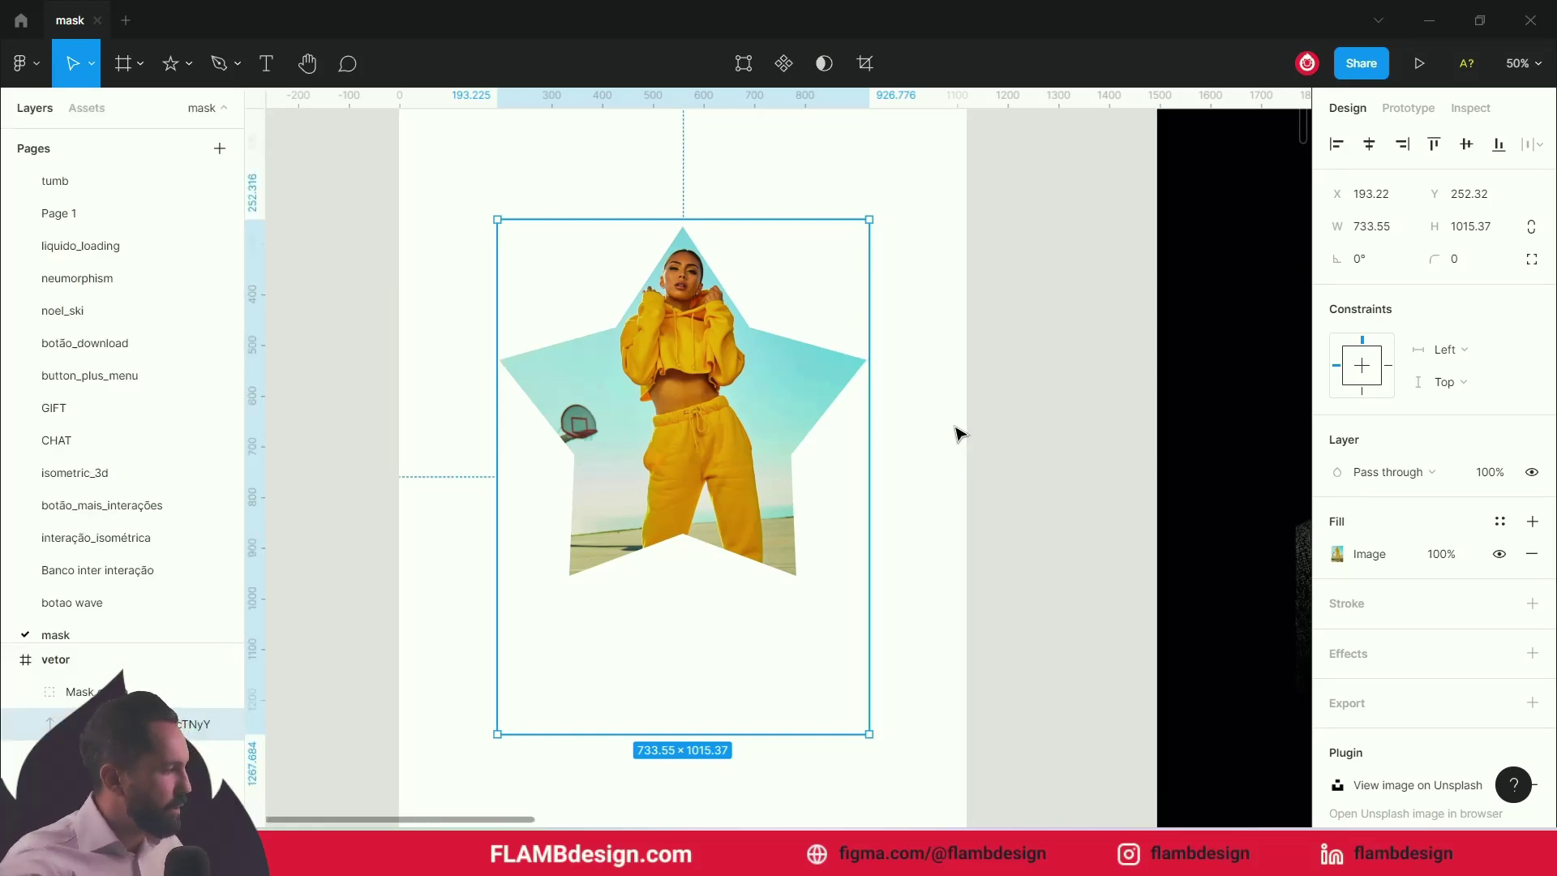
pyautogui.moveTo(122, 641); pyautogui.dragTo(122, 215)
pyautogui.click(128, 587)
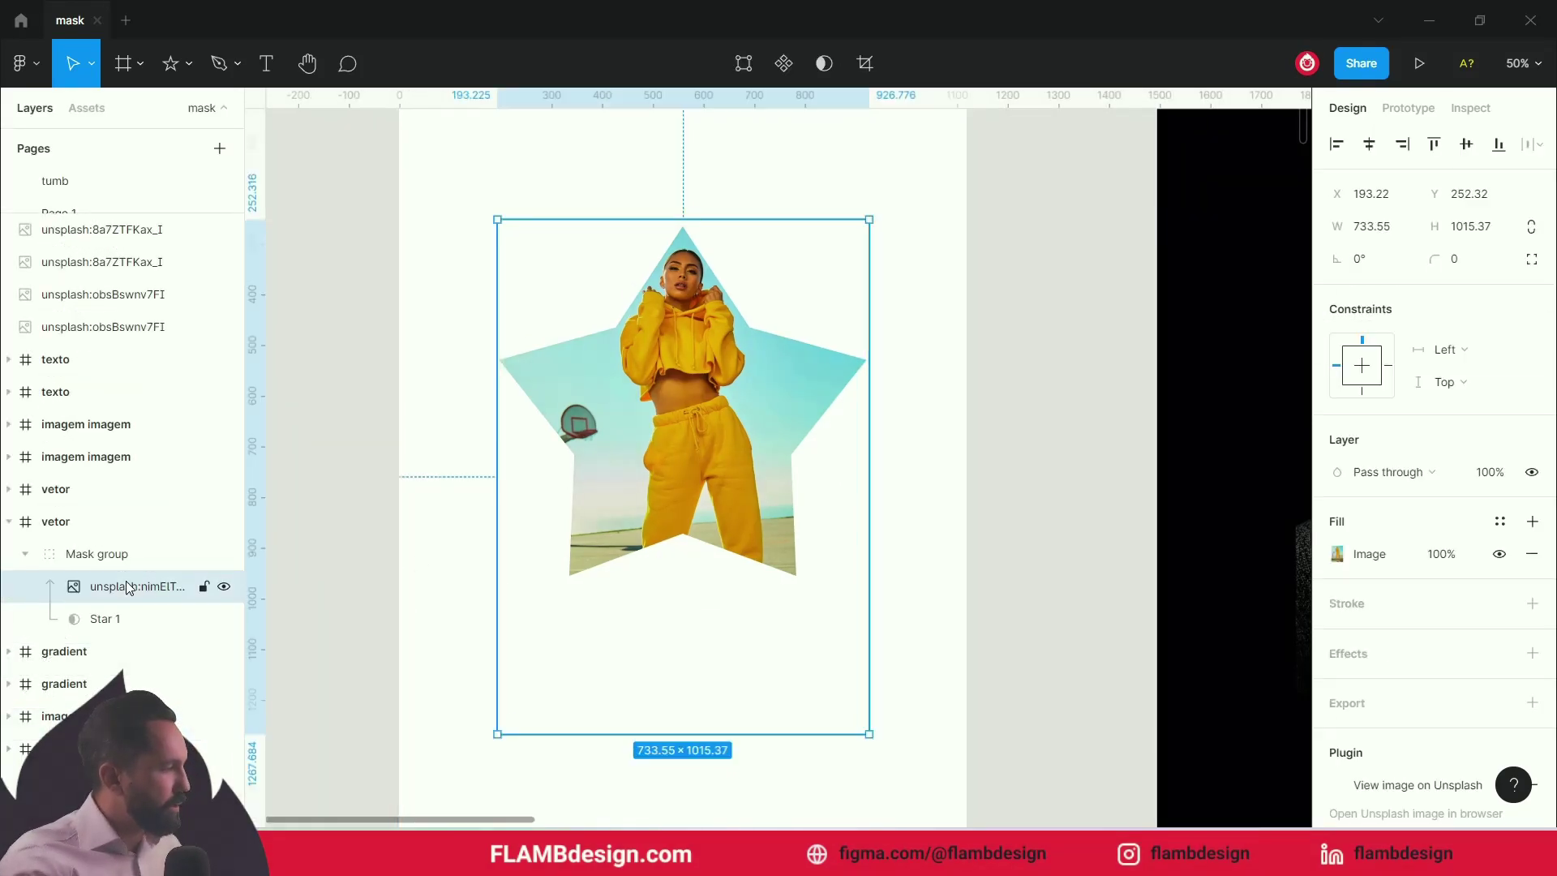
pyautogui.click(115, 561)
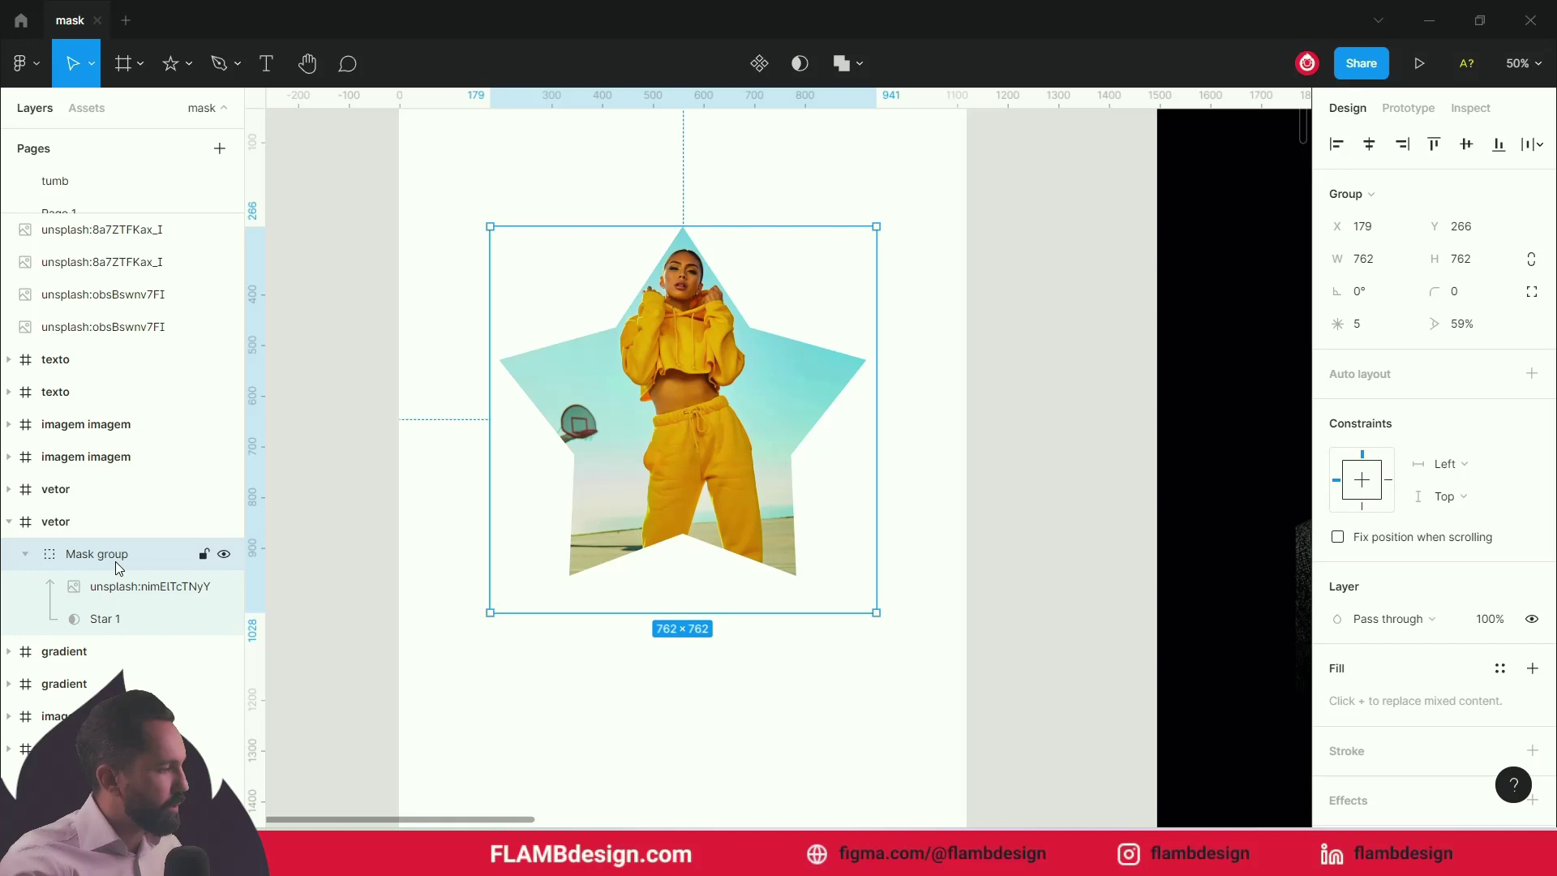
pyautogui.click(112, 623)
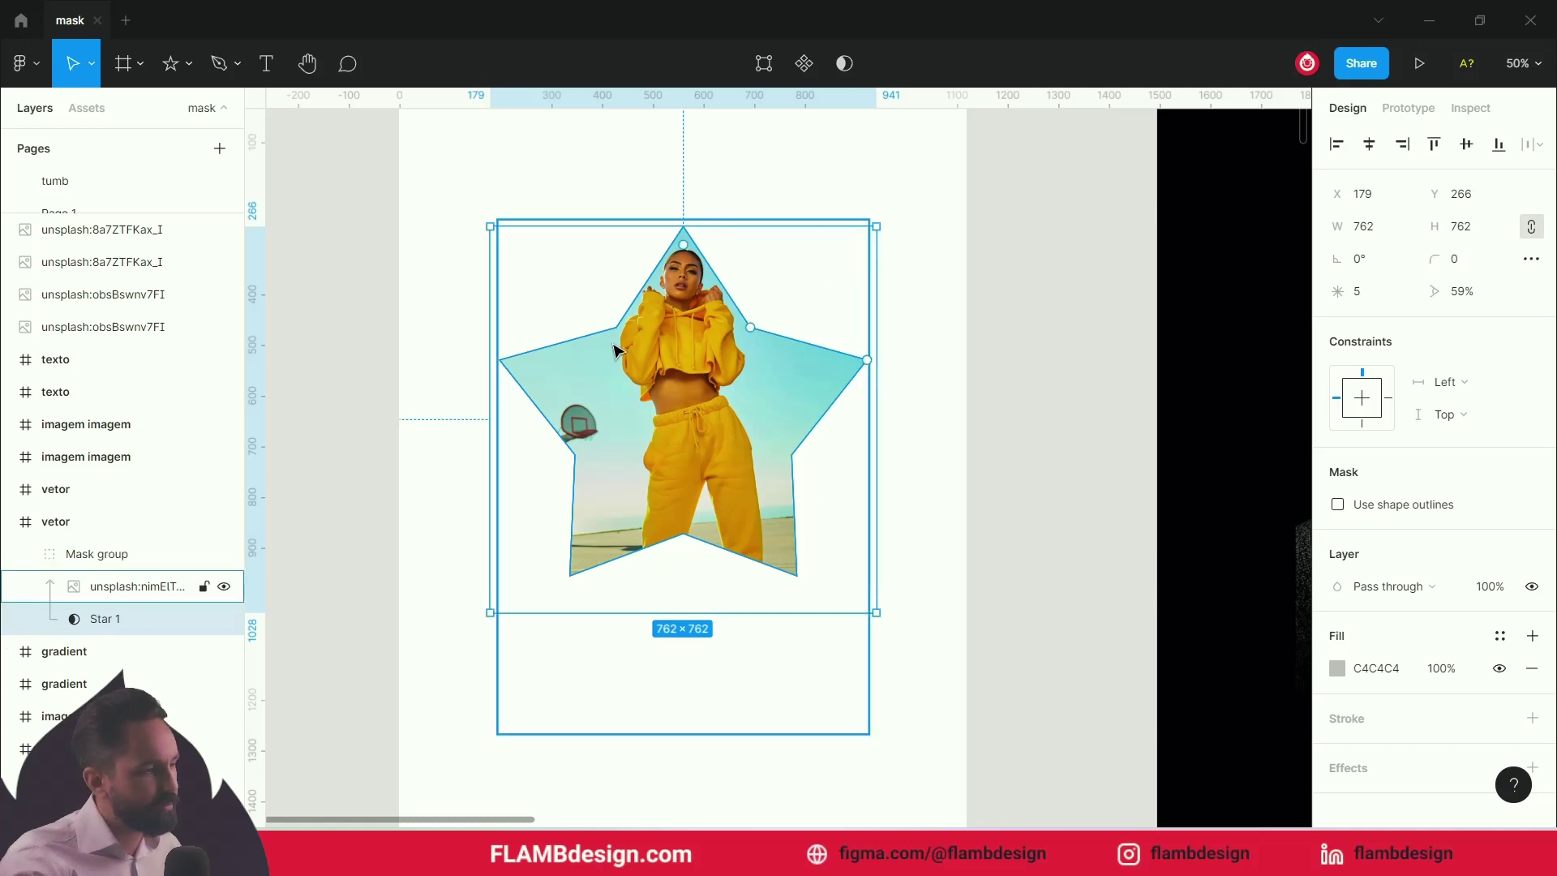
pyautogui.moveTo(751, 328)
pyautogui.moveTo(762, 327); pyautogui.dragTo(740, 298)
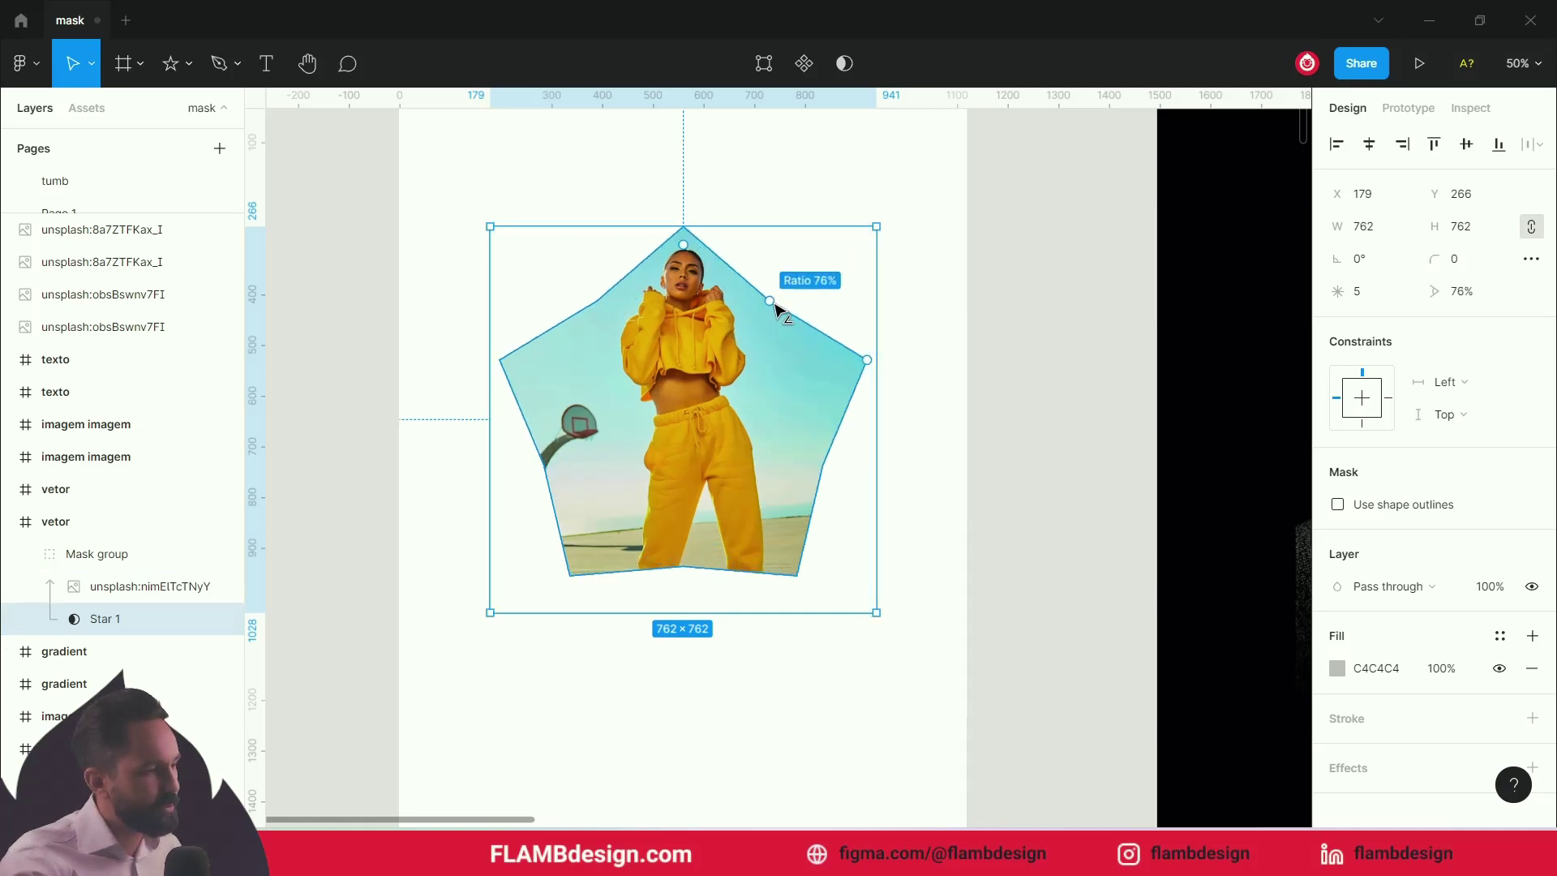
pyautogui.moveTo(740, 300); pyautogui.dragTo(747, 306)
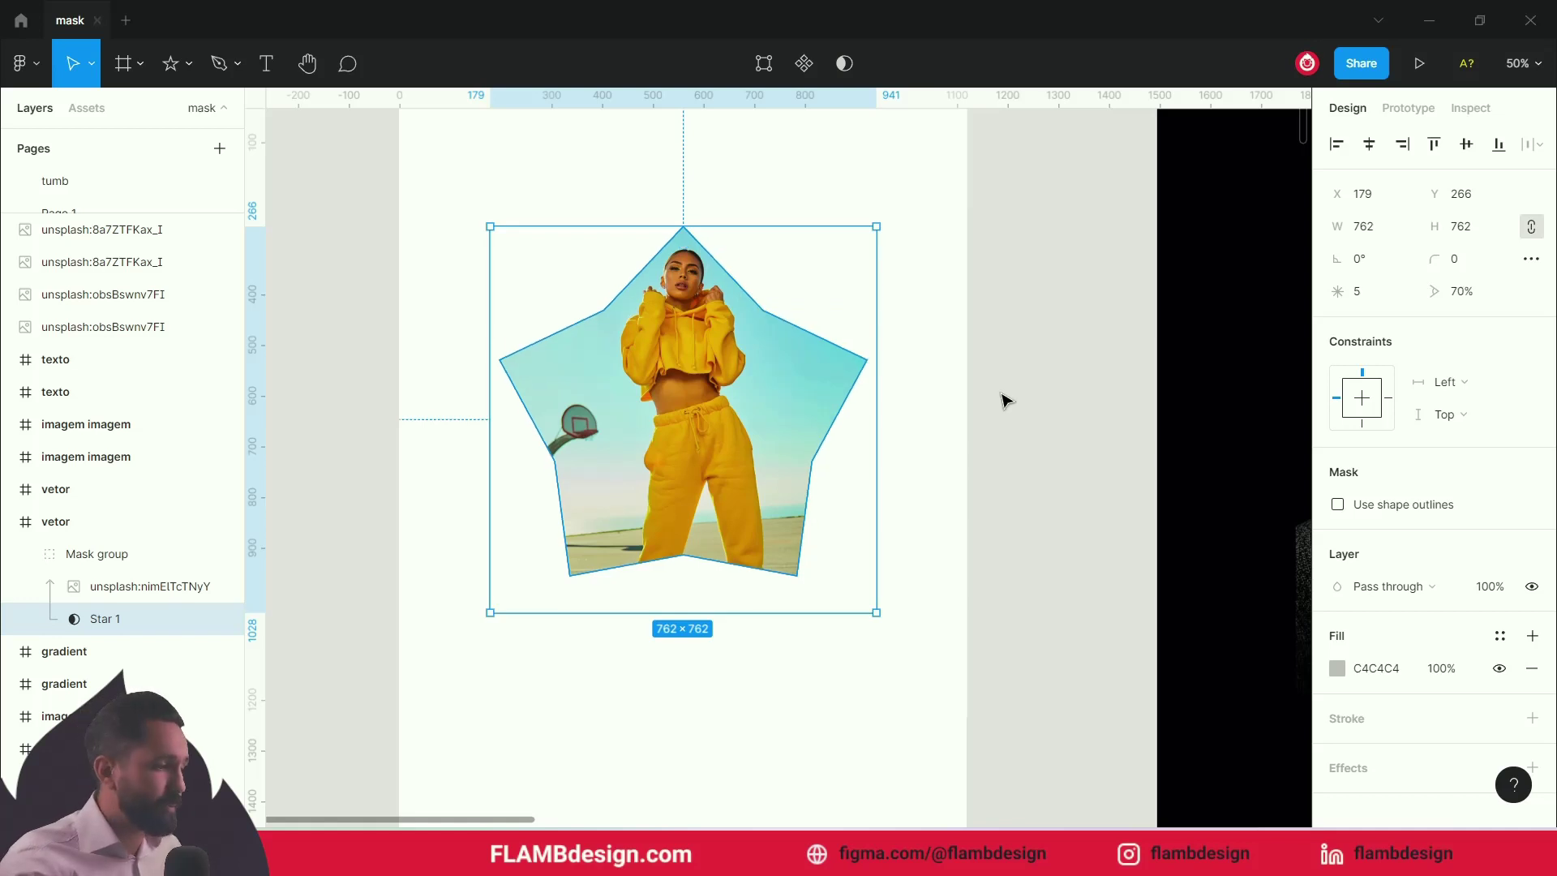
pyautogui.click(1004, 401)
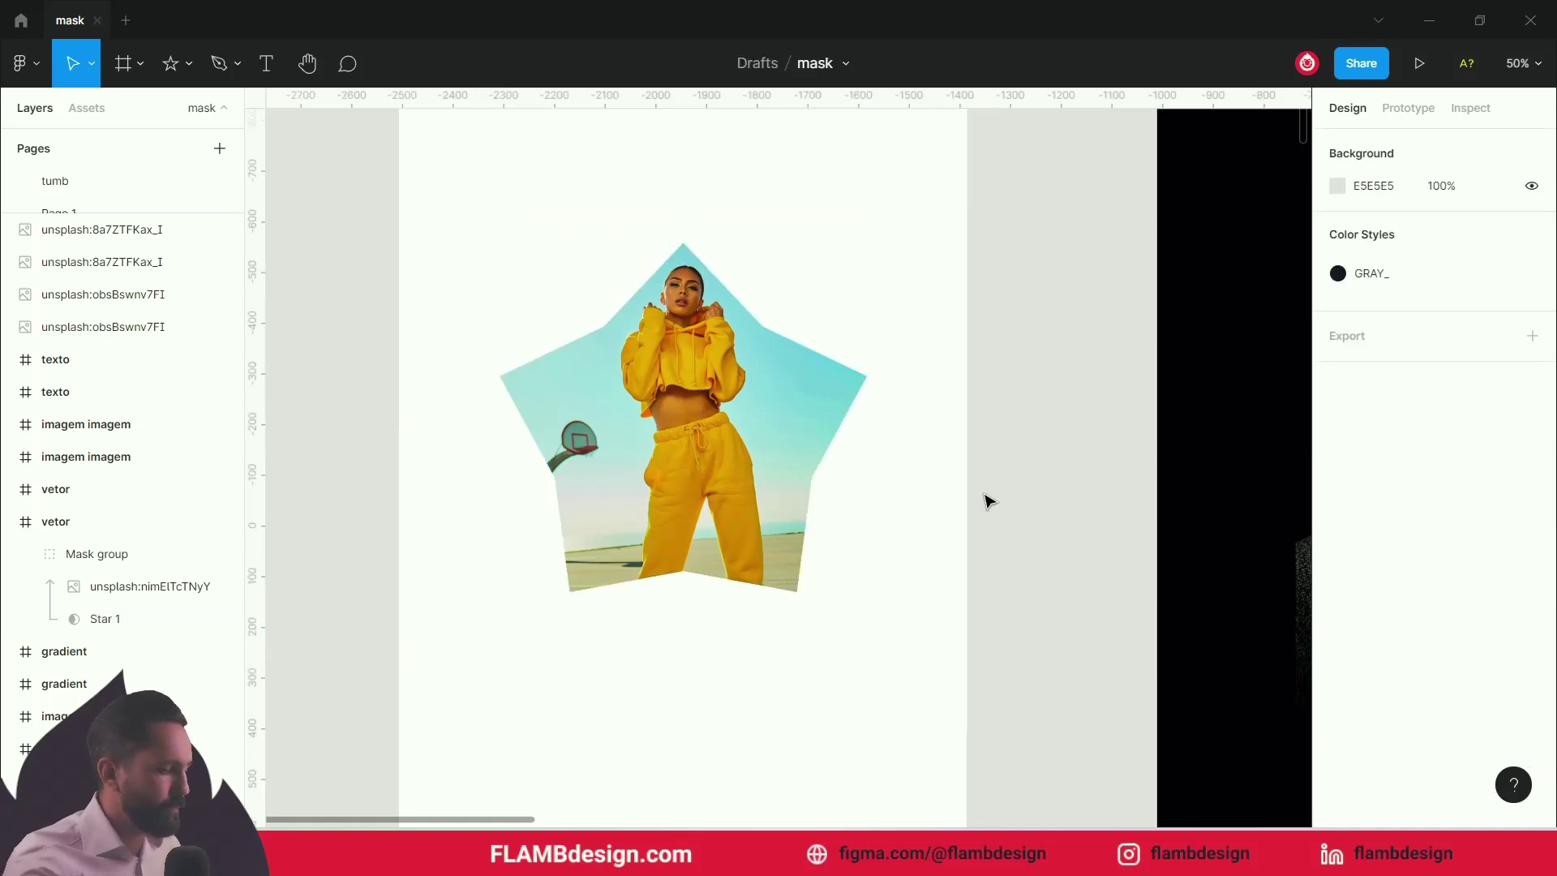
pyautogui.press('-')
pyautogui.press('-')
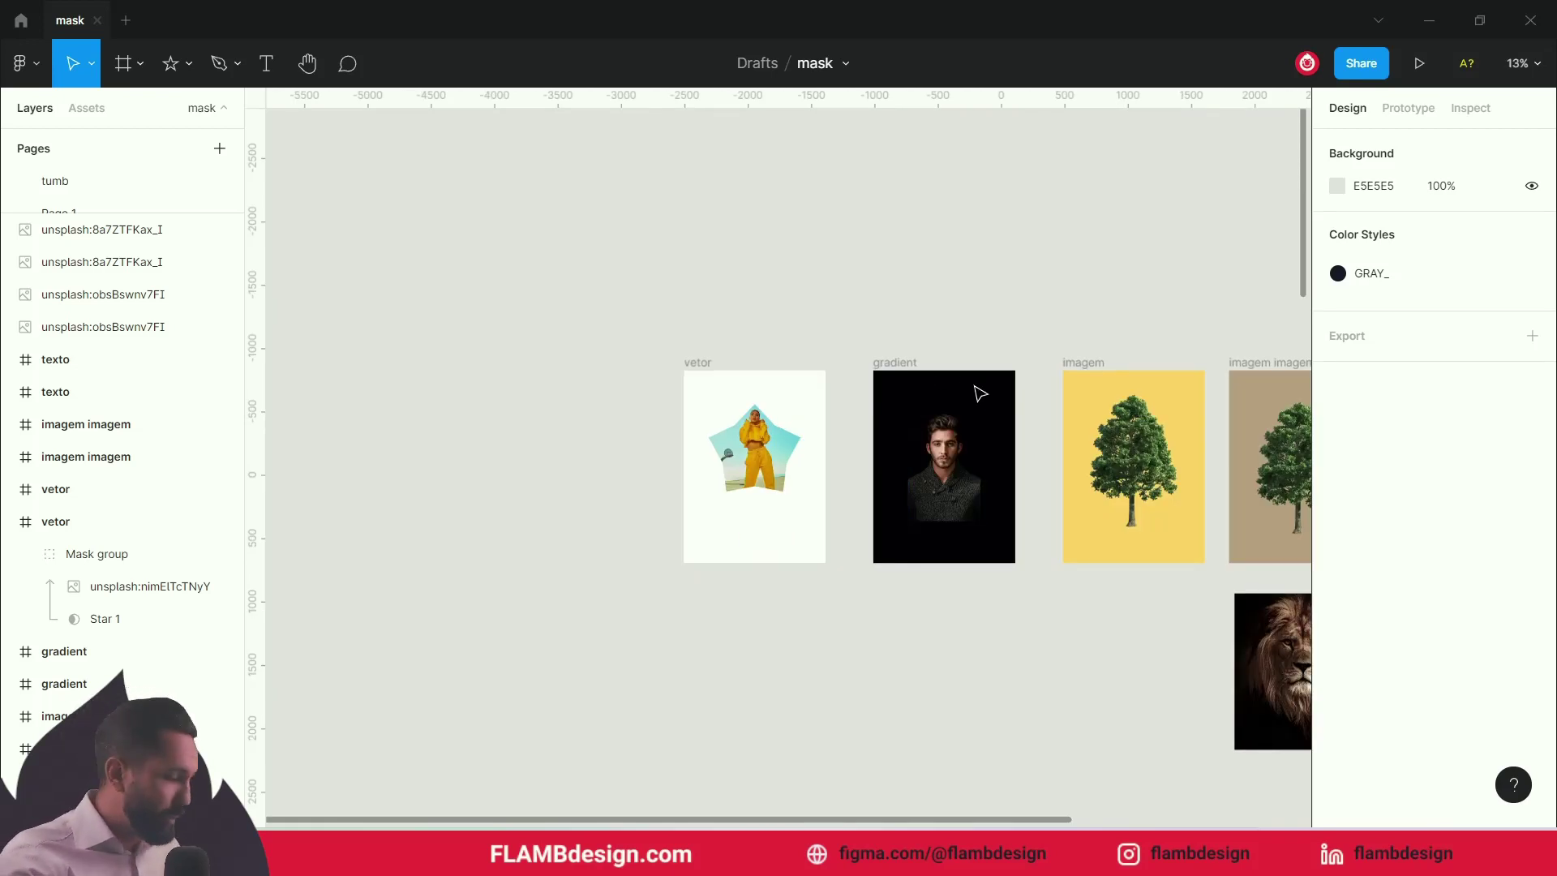
# - Bring the gradient frame's 573.33×860 man portrait into view and select its image group
pyautogui.scroll(3, 985, 481)
pyautogui.scroll(3, 984, 481)
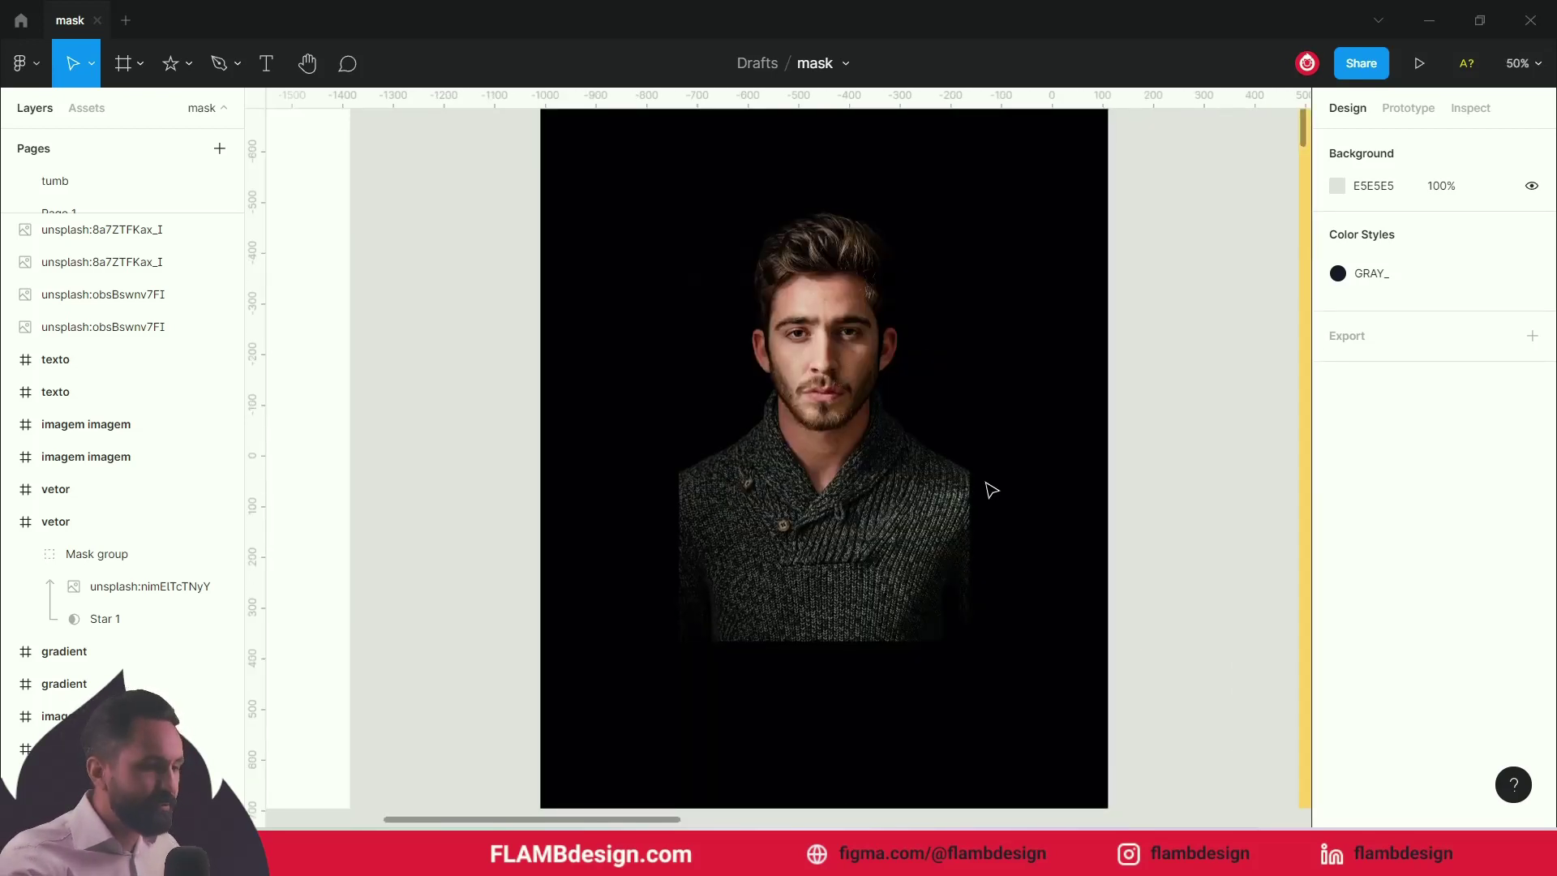
pyautogui.click(856, 386)
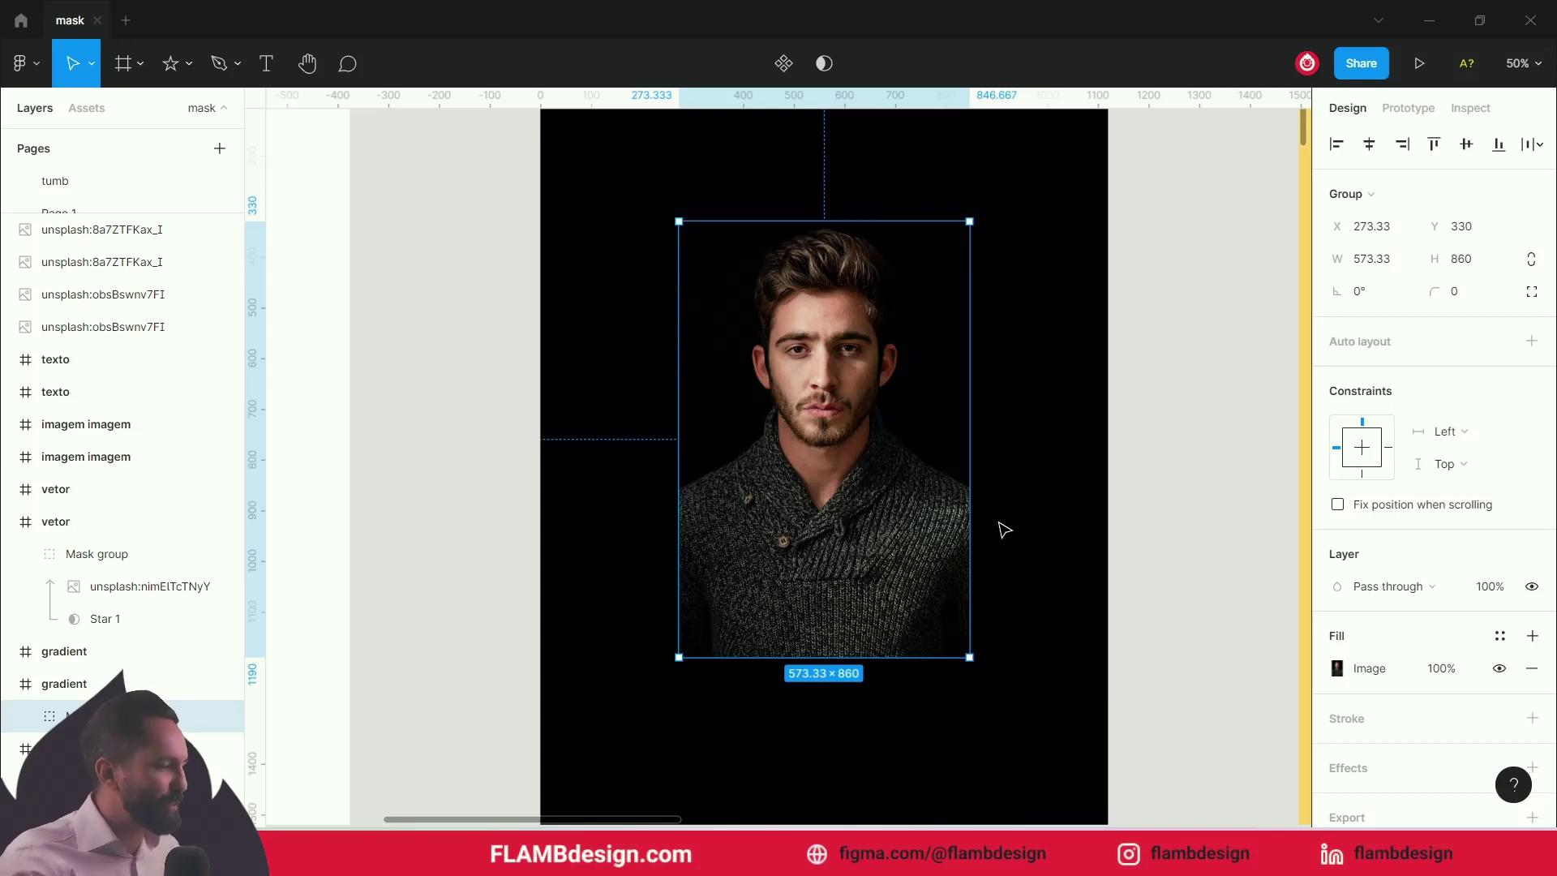
pyautogui.moveTo(1087, 494); pyautogui.dragTo(1026, 491)
pyautogui.click(1088, 497)
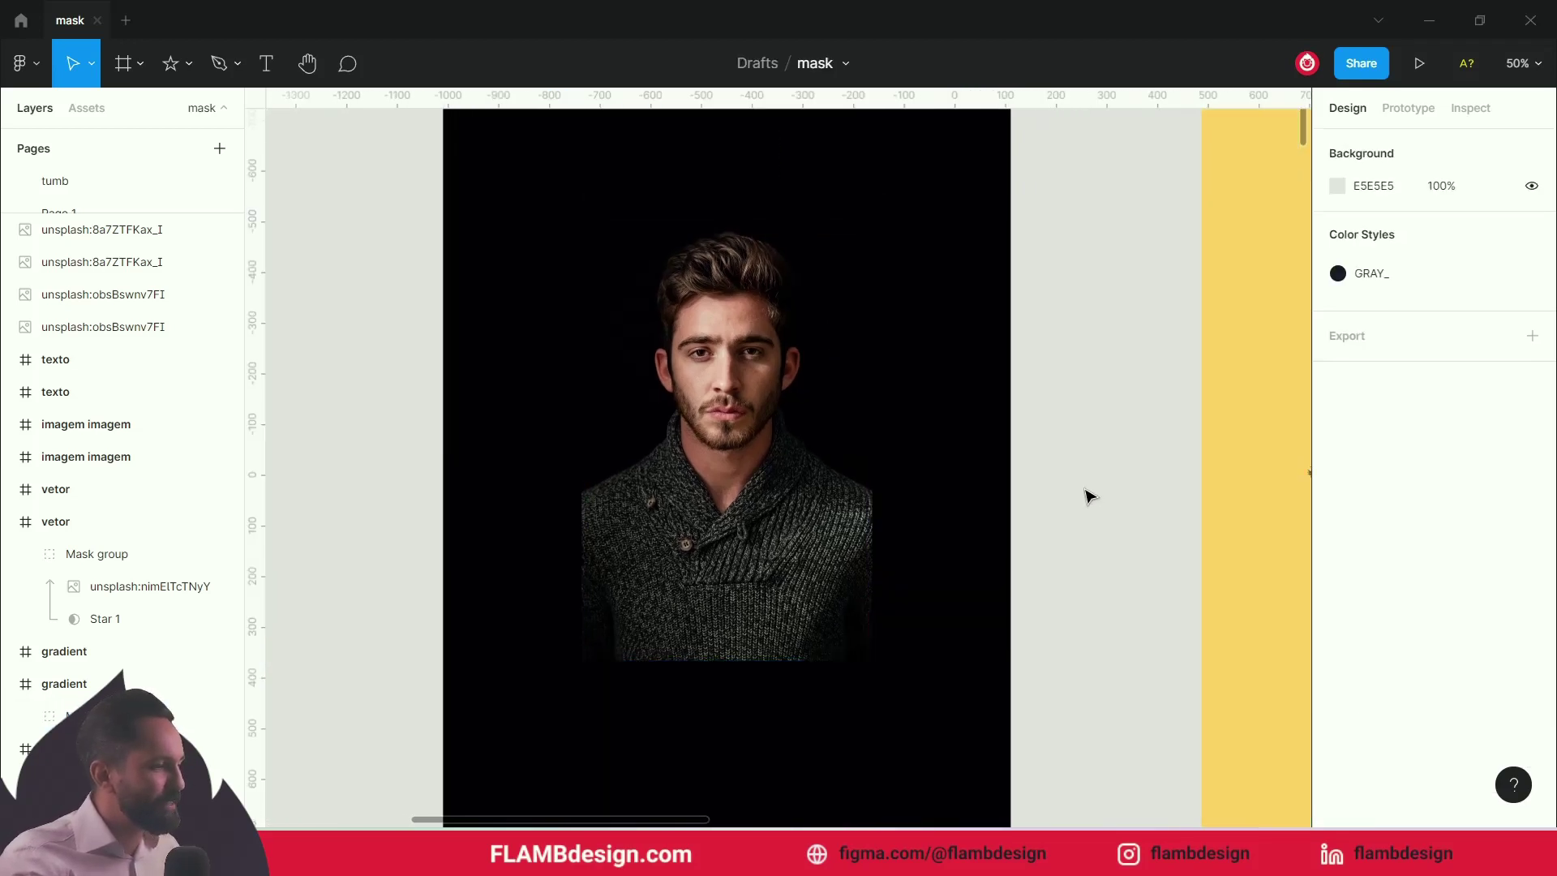
pyautogui.click(816, 491)
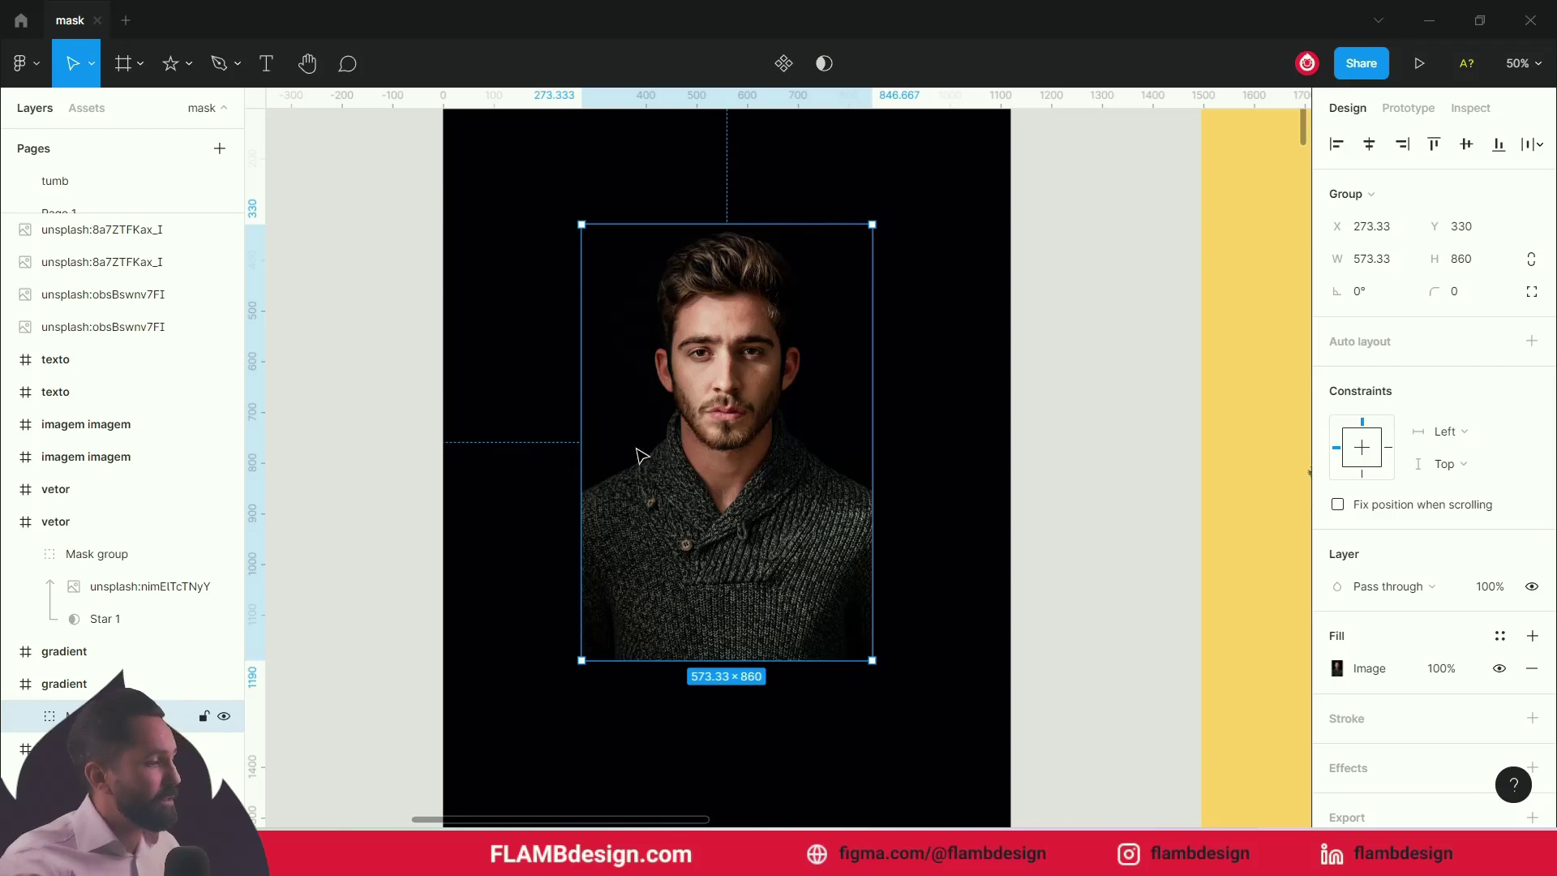
pyautogui.moveTo(528, 459); pyautogui.dragTo(622, 441)
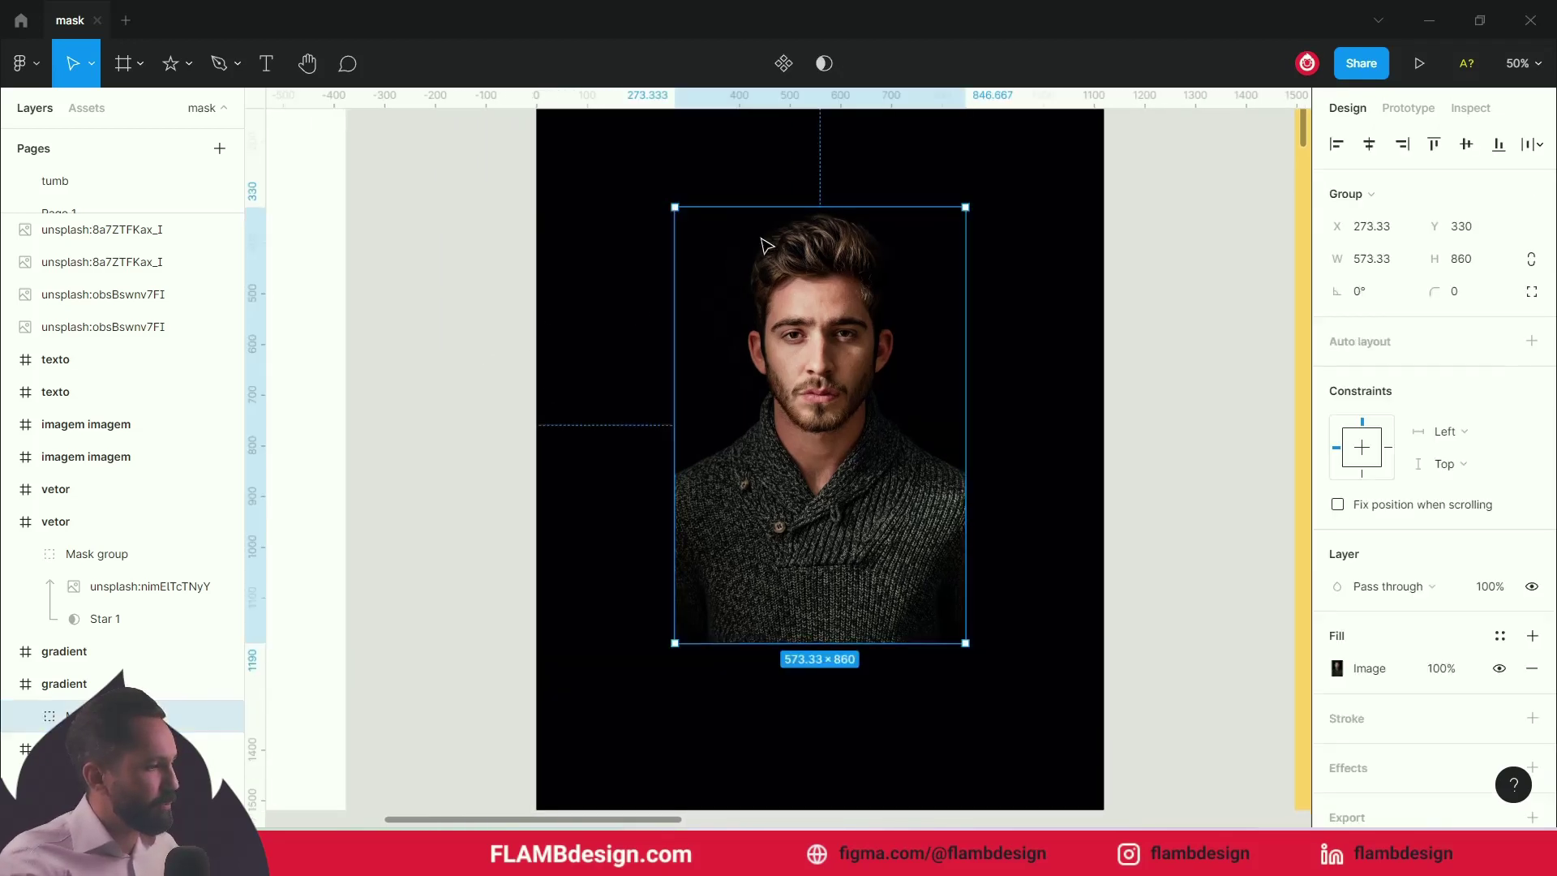
# - Draw a portrait-sized rectangle, shift it left to x −167, and fill it bright green 14FF00
pyautogui.press('r')
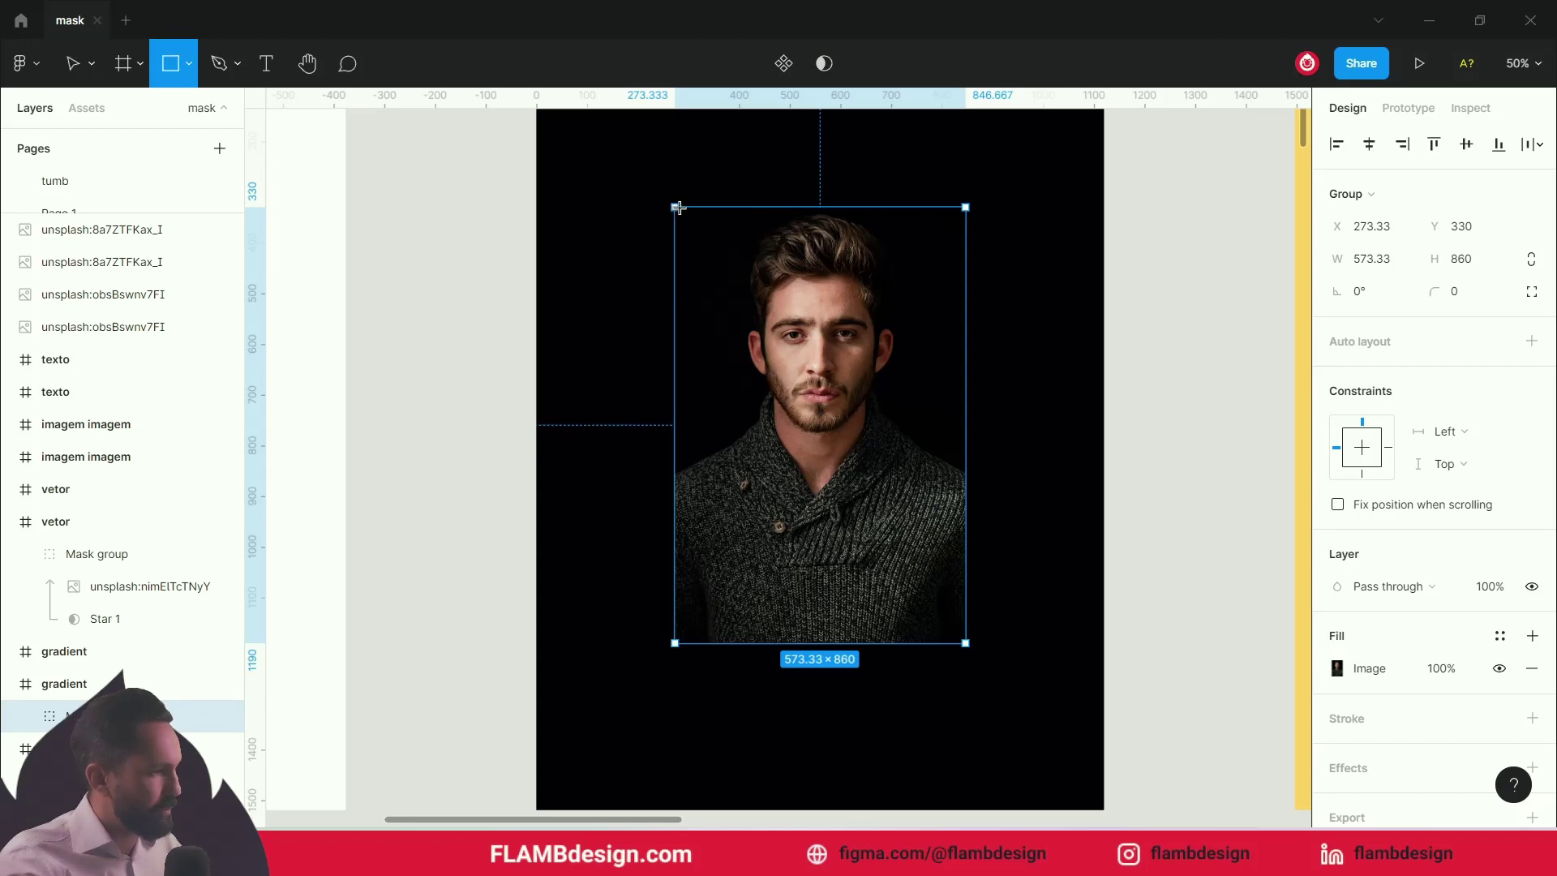
pyautogui.moveTo(675, 208); pyautogui.dragTo(966, 643)
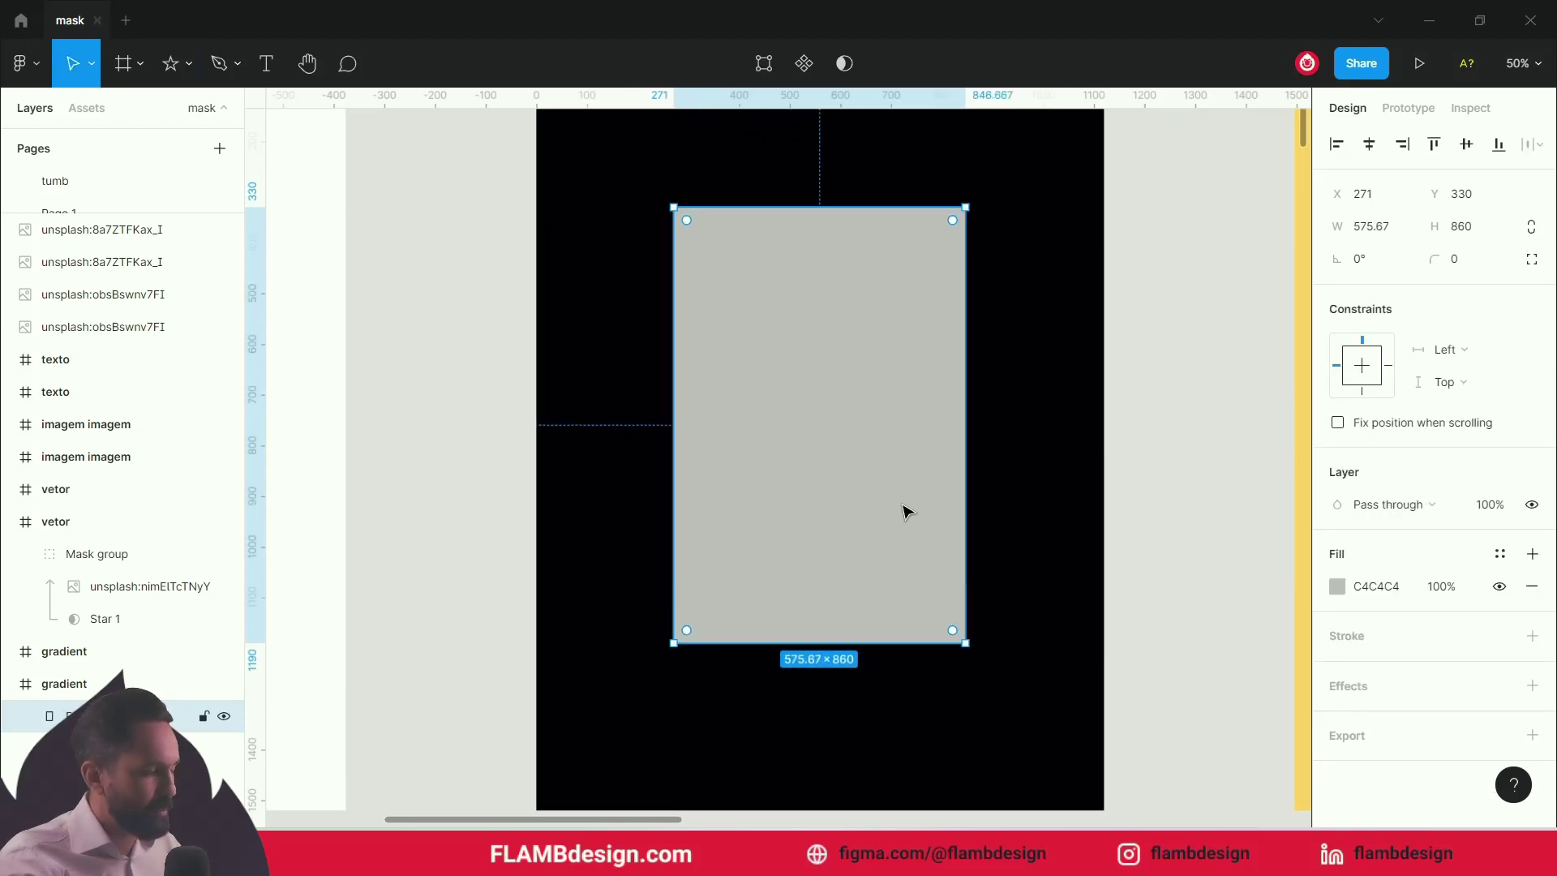
pyautogui.moveTo(907, 511); pyautogui.dragTo(681, 509)
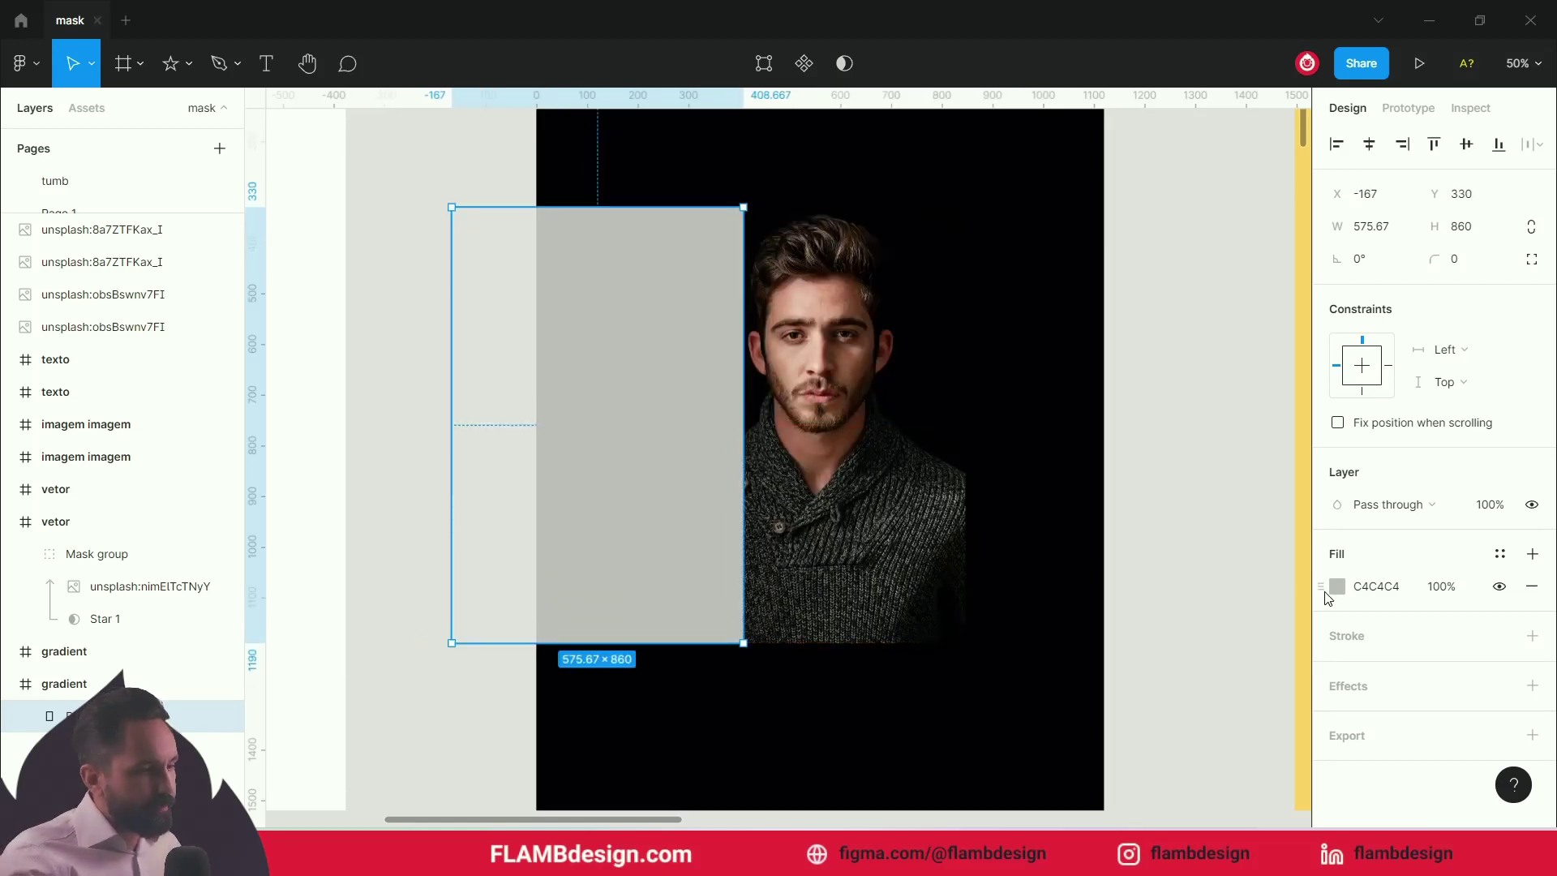
pyautogui.click(1337, 589)
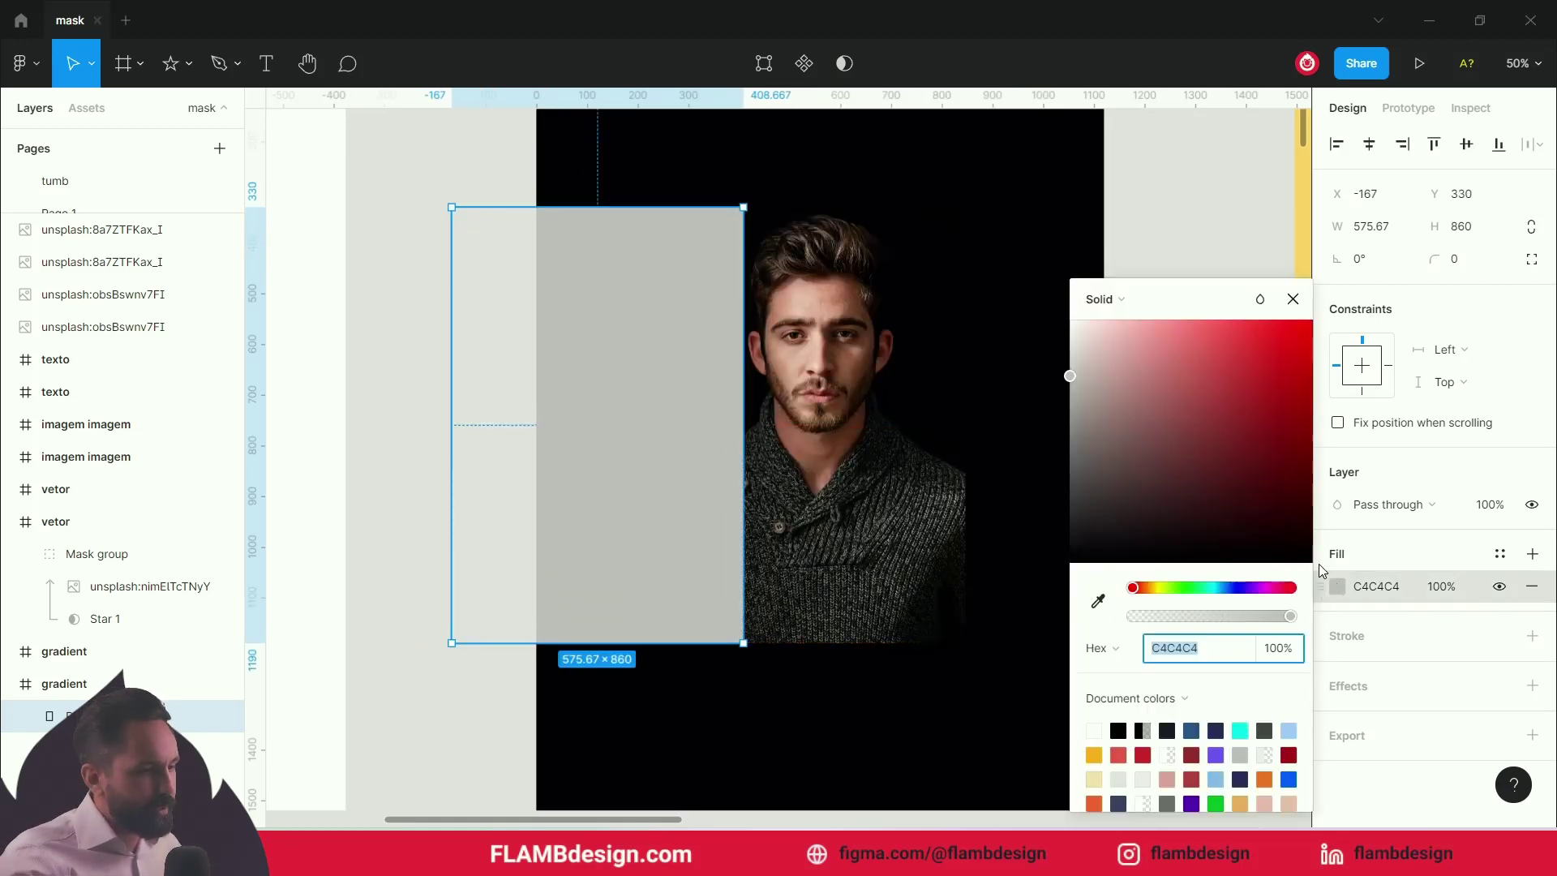
pyautogui.click(1184, 587)
pyautogui.moveTo(1201, 427); pyautogui.dragTo(1313, 320)
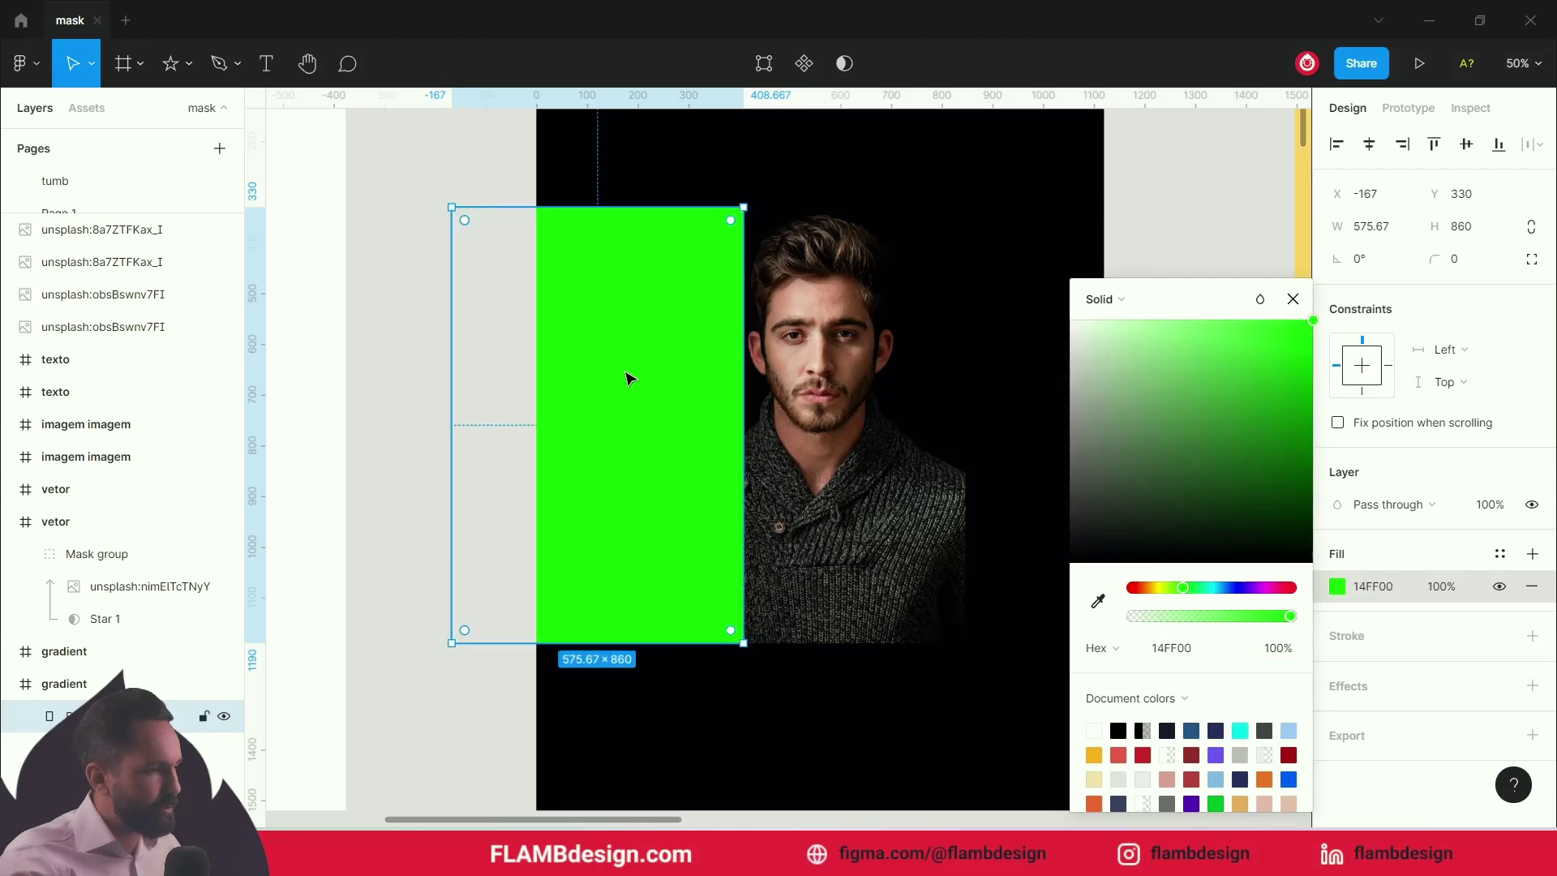
pyautogui.click(411, 251)
pyautogui.click(693, 328)
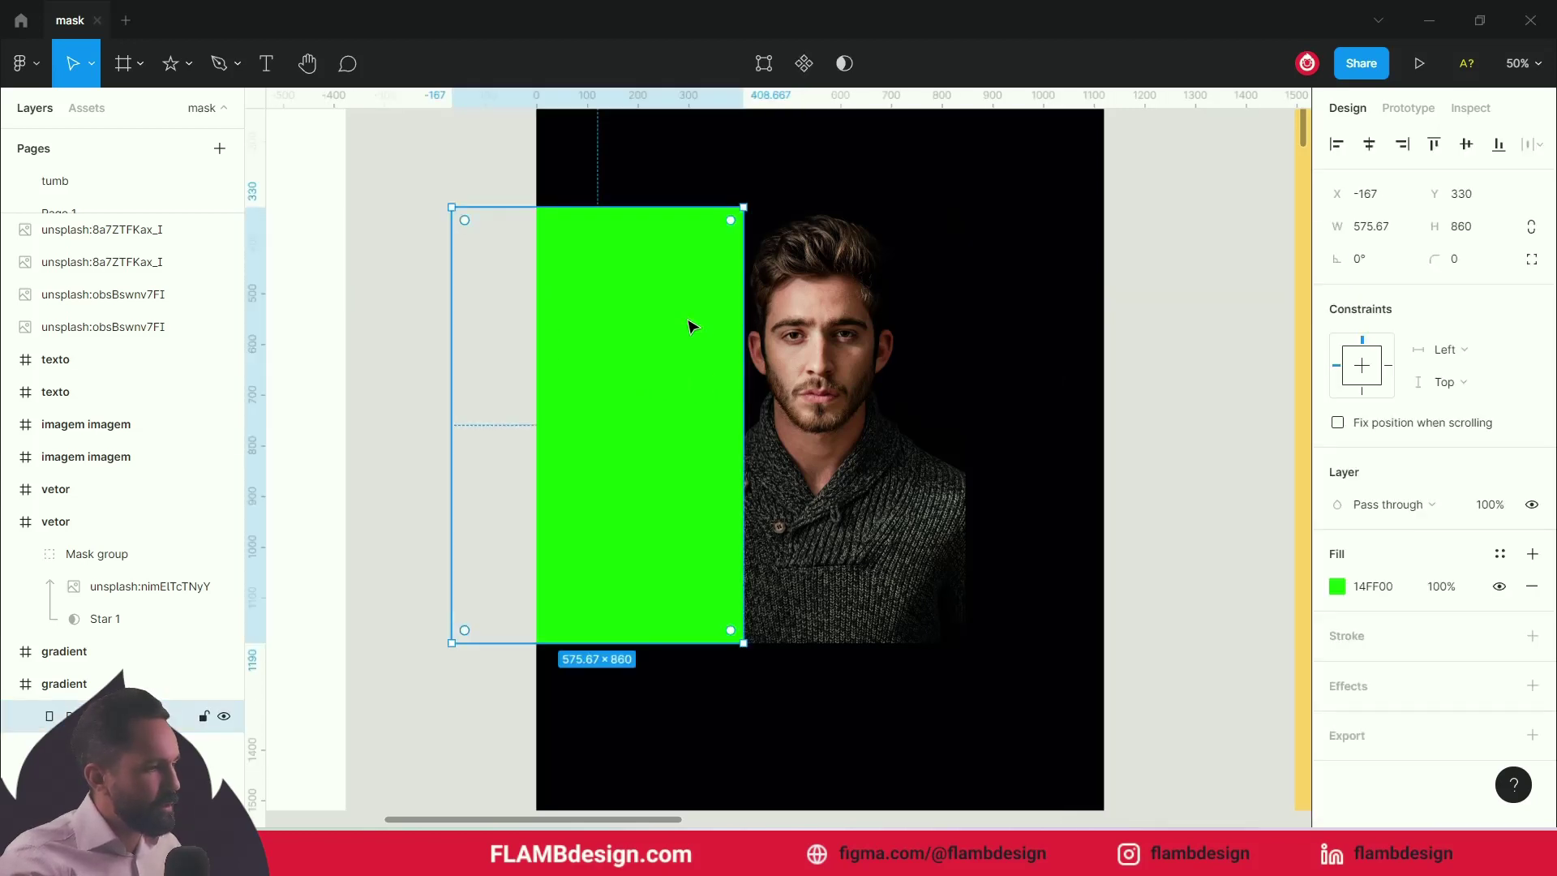
# - Make the green fill a linear gradient fading to 0% at the bottom, then move it over the portrait
pyautogui.click(1340, 587)
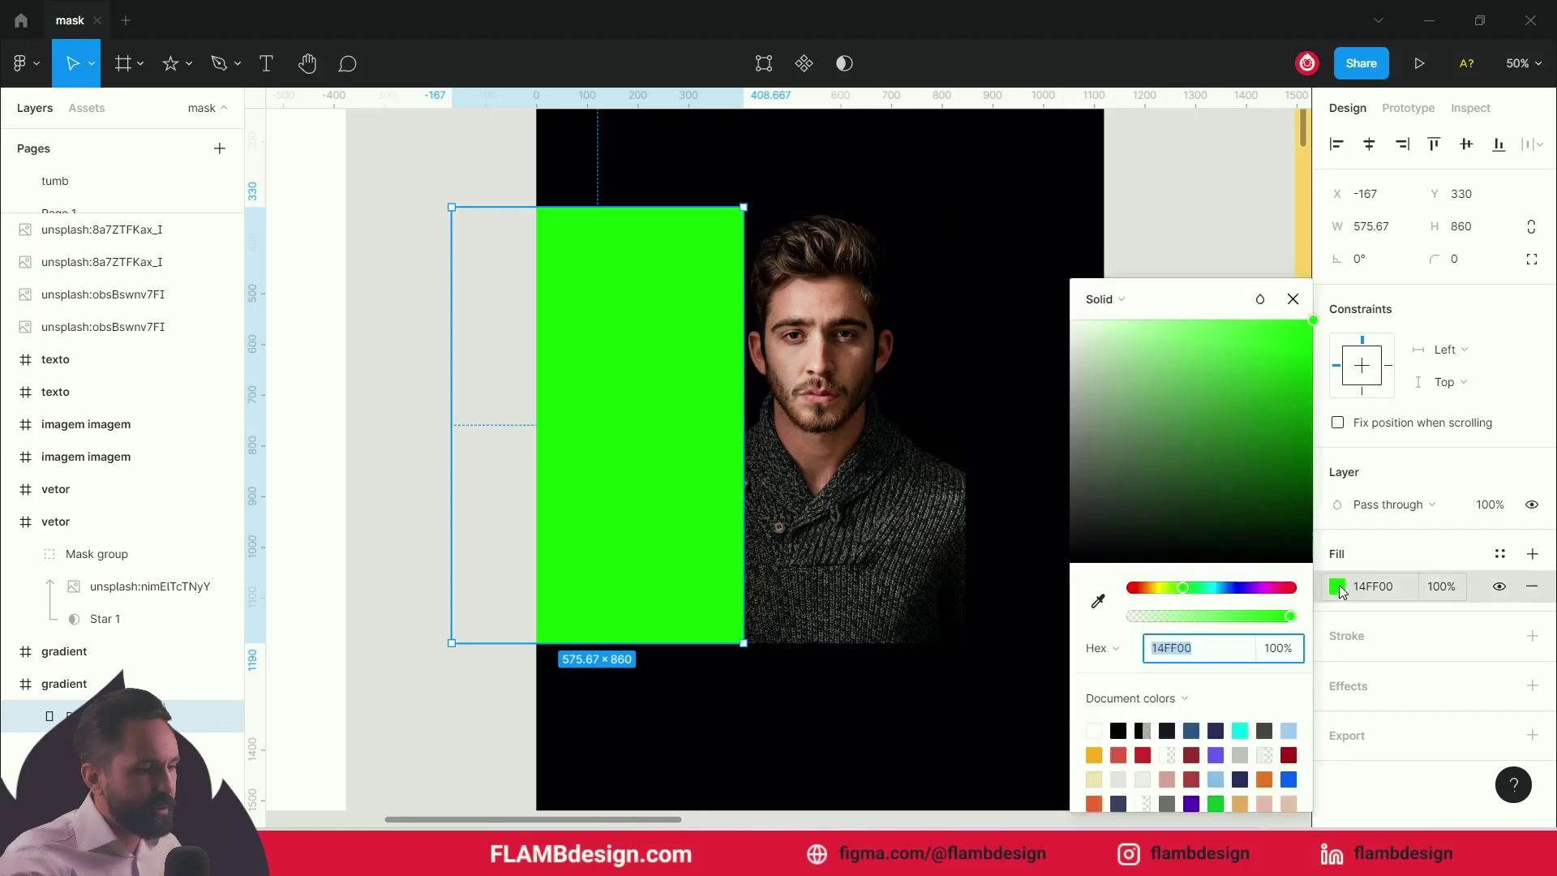
pyautogui.click(1119, 298)
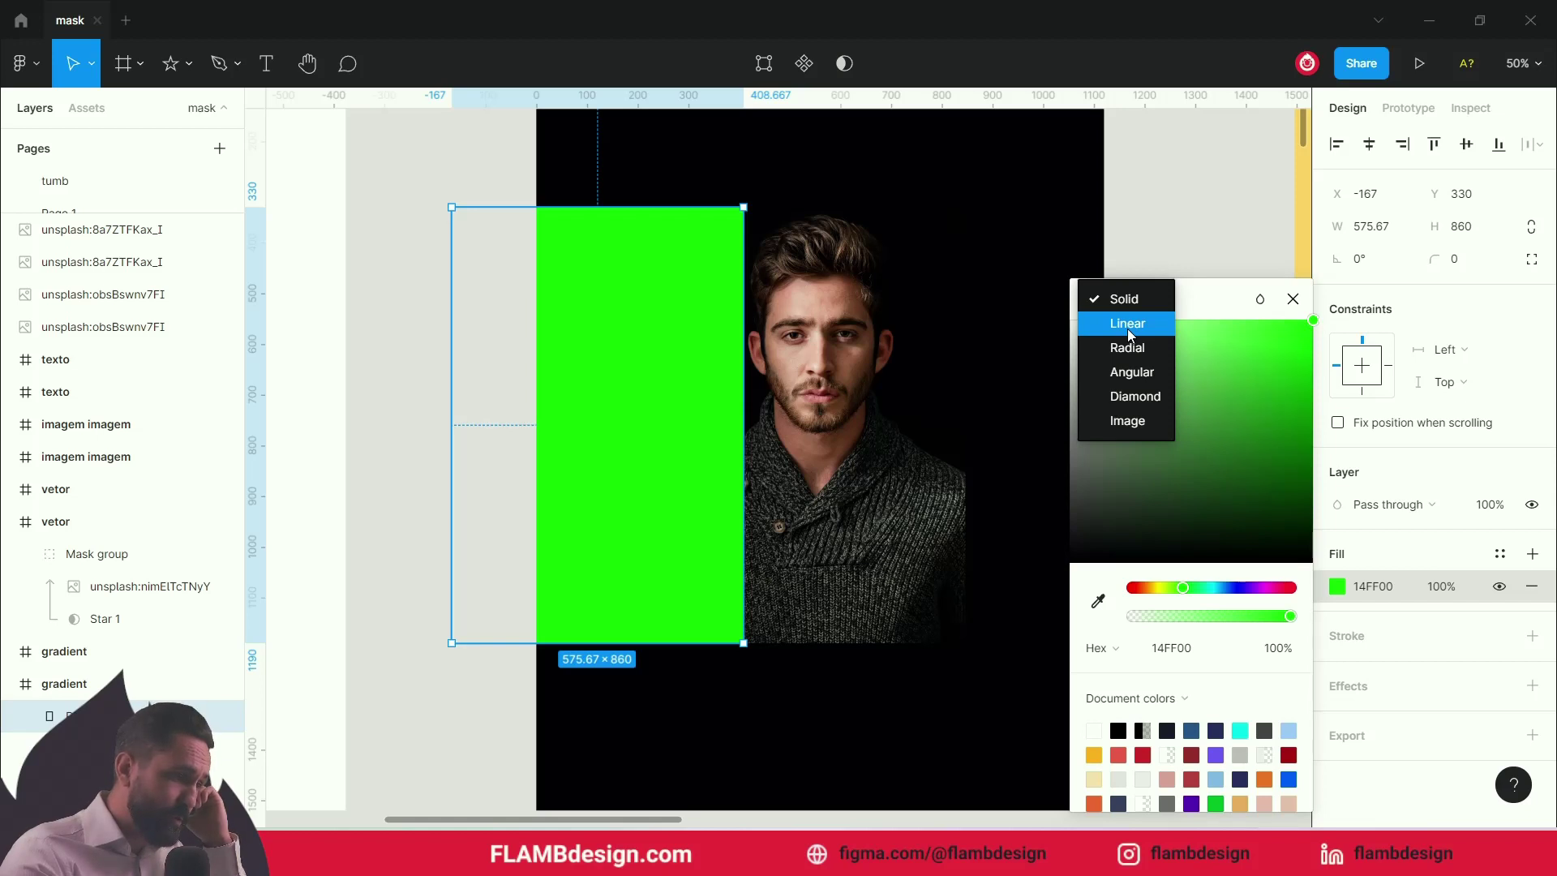
pyautogui.click(1127, 324)
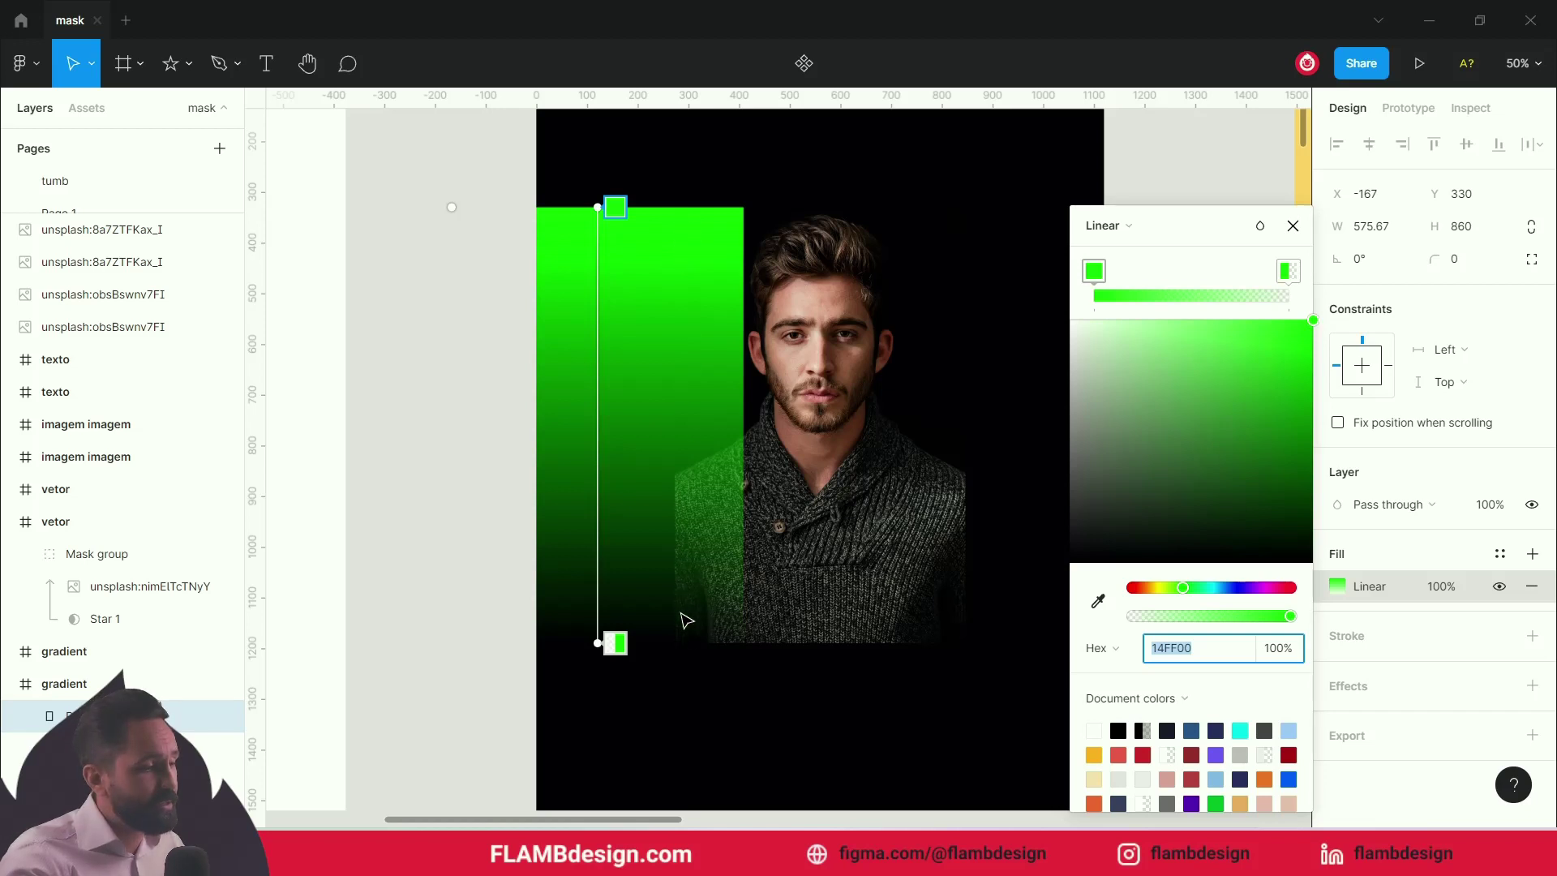
pyautogui.press('Tab')
pyautogui.write('0')
pyautogui.press('Return')
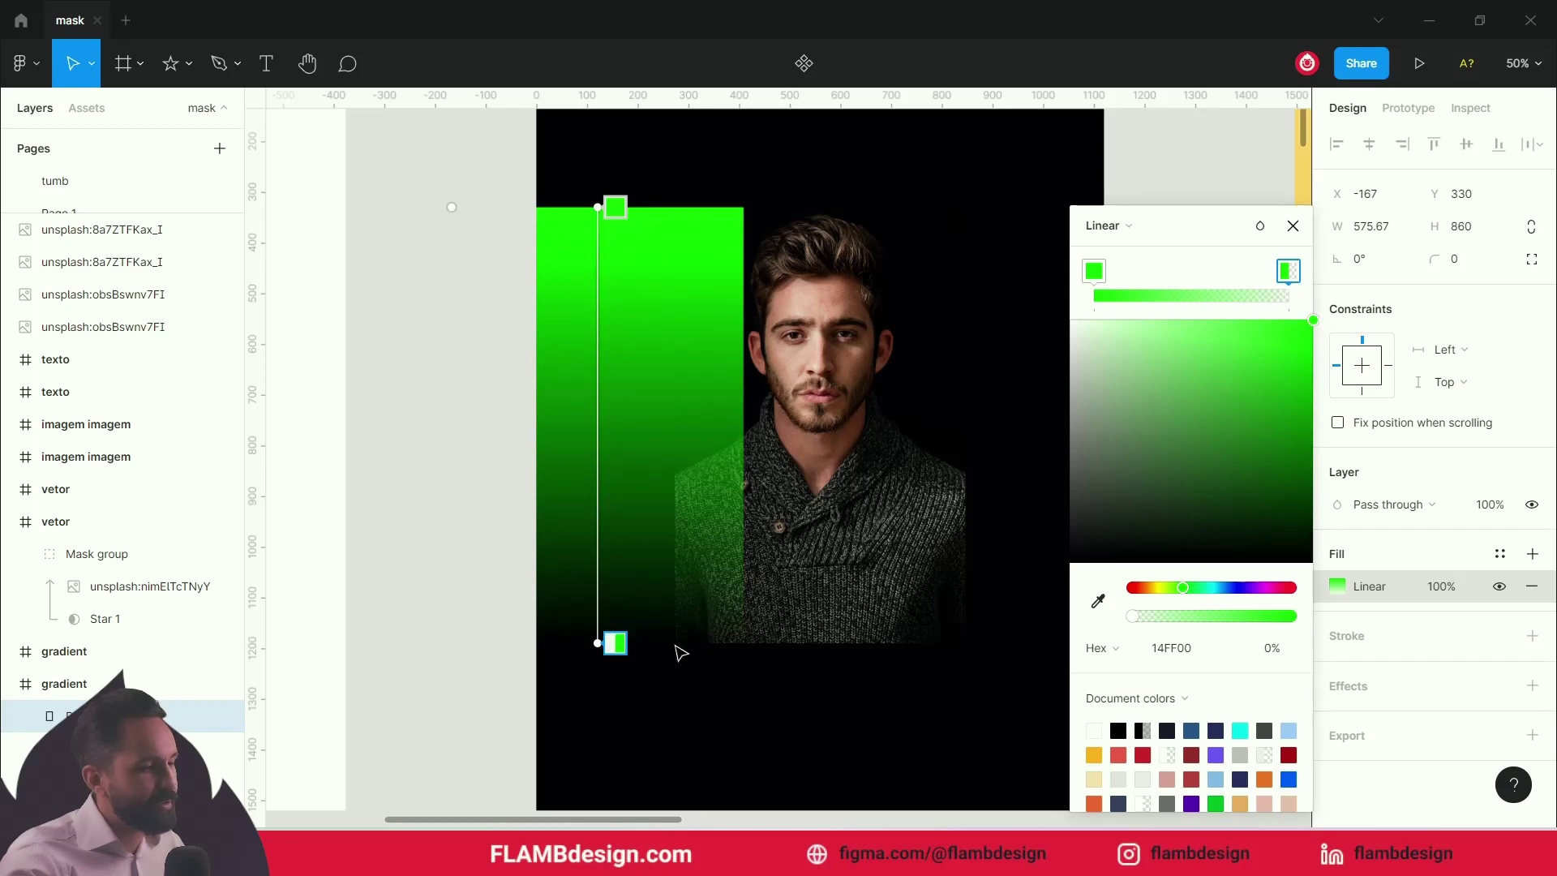
pyautogui.click(615, 206)
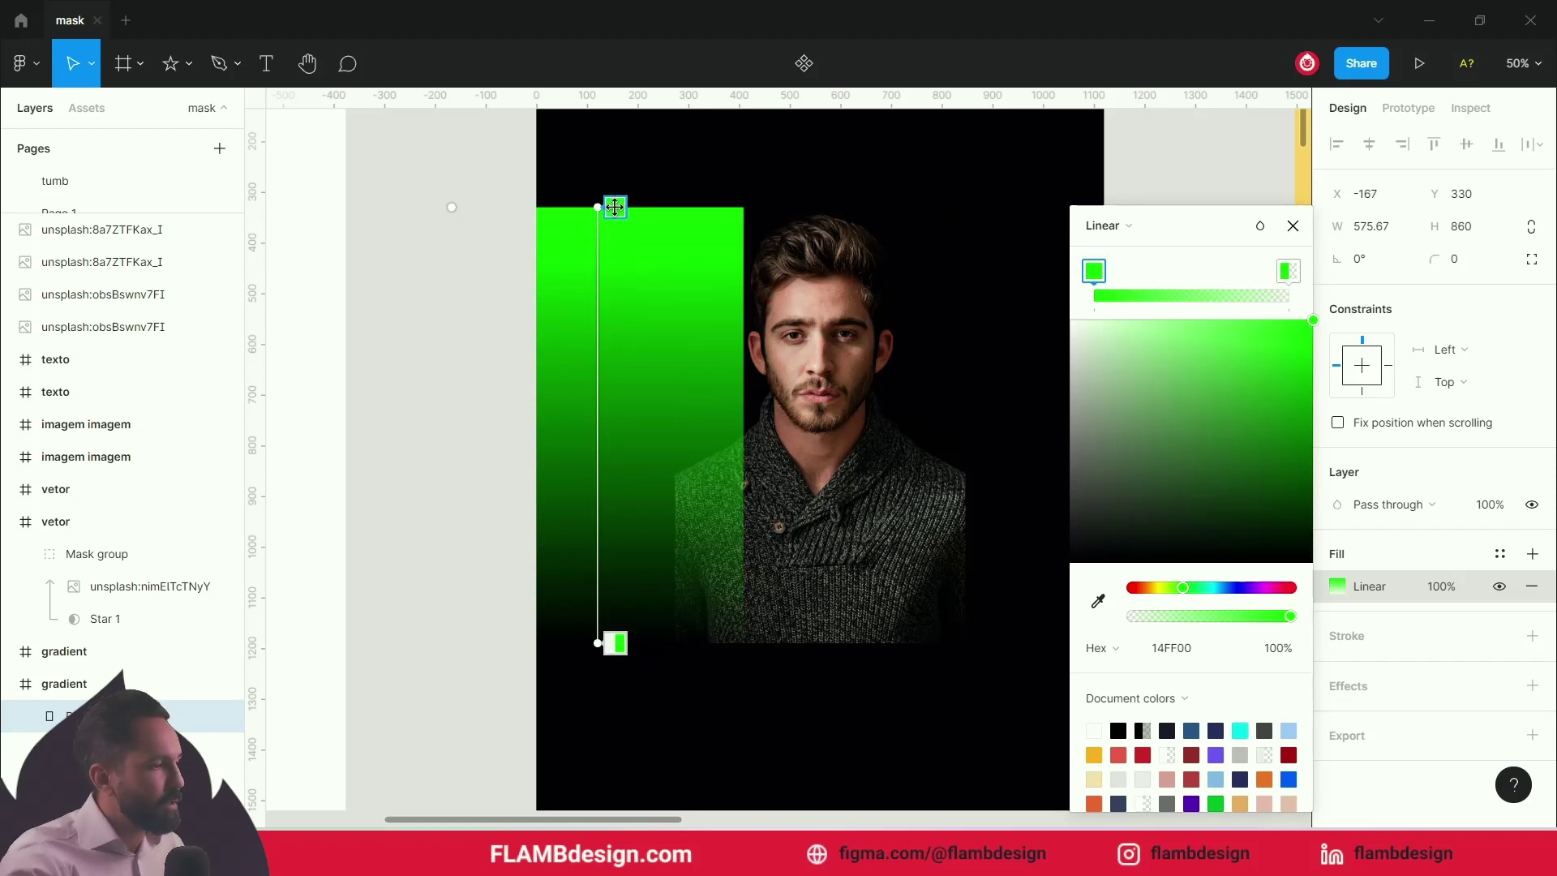
pyautogui.moveTo(597, 209); pyautogui.dragTo(602, 465)
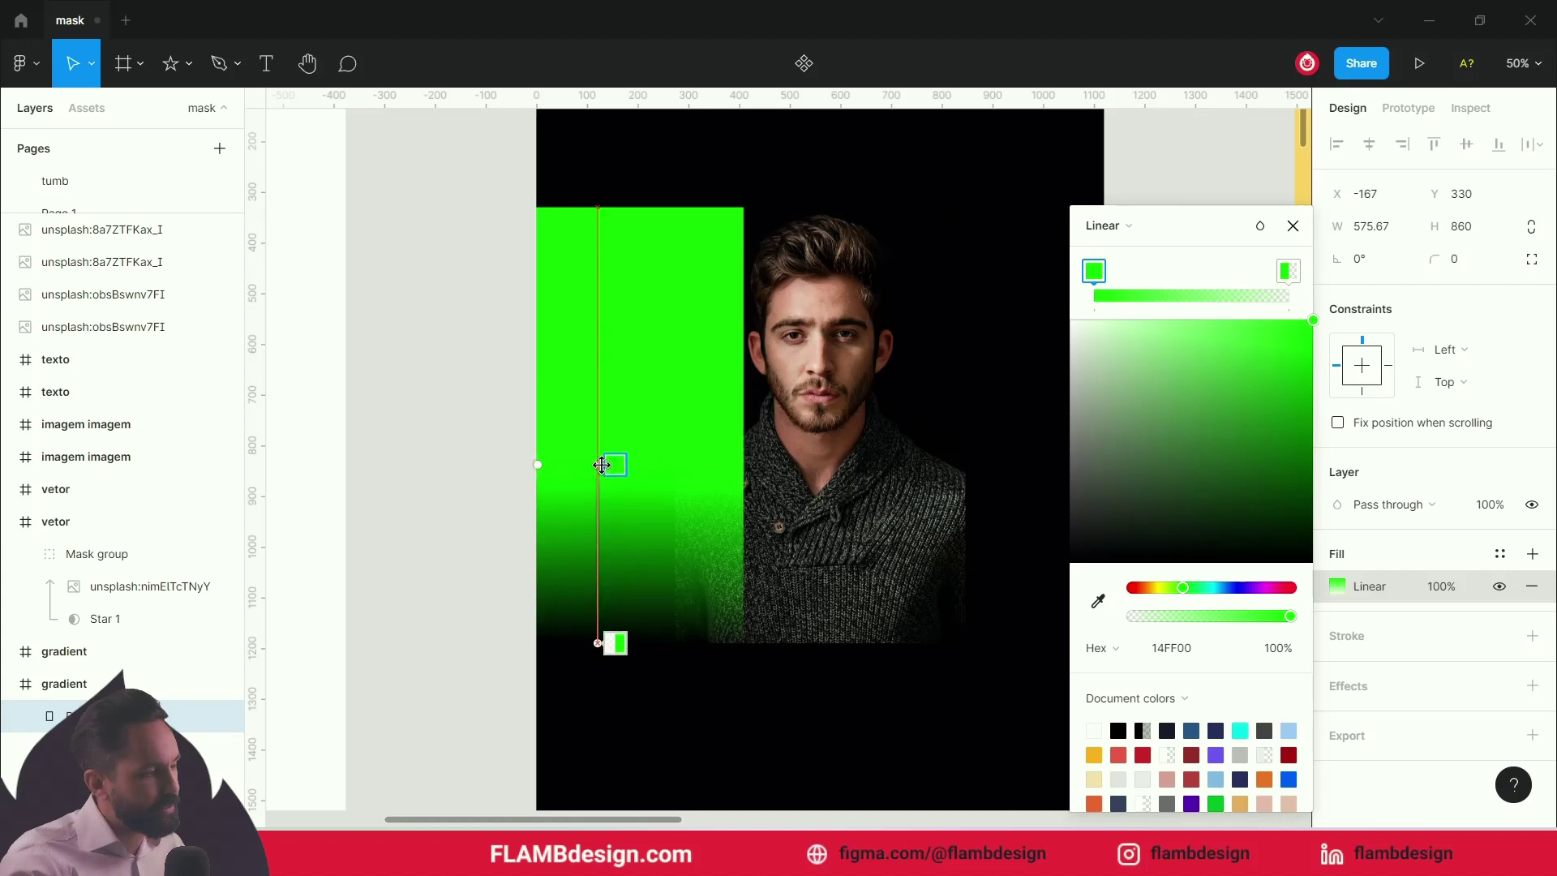
pyautogui.moveTo(603, 476); pyautogui.dragTo(602, 476)
pyautogui.press('Escape')
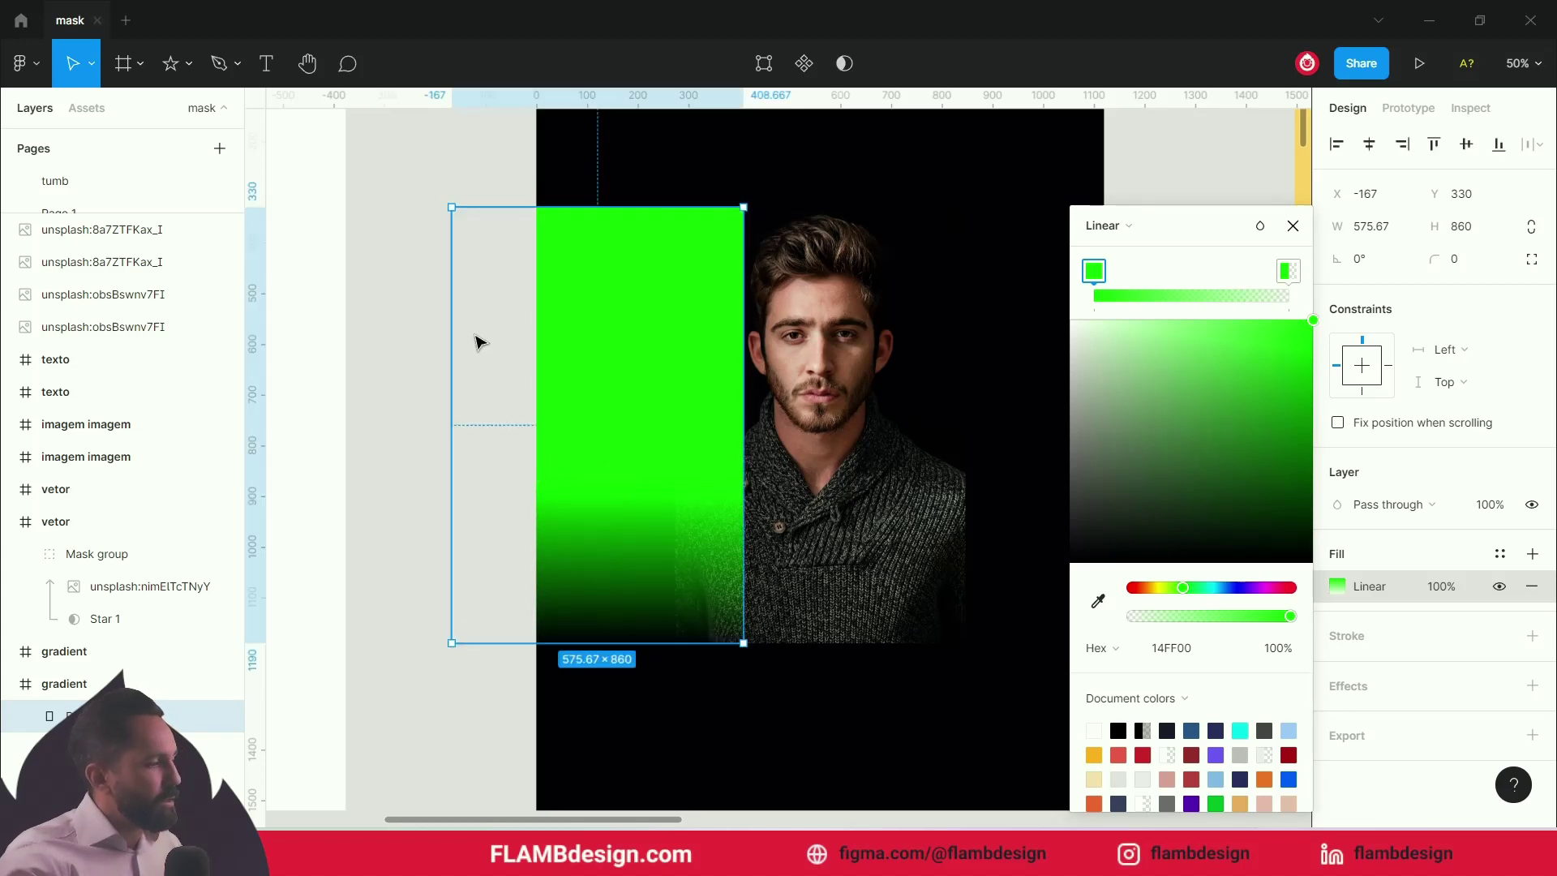
pyautogui.moveTo(680, 313); pyautogui.dragTo(902, 306)
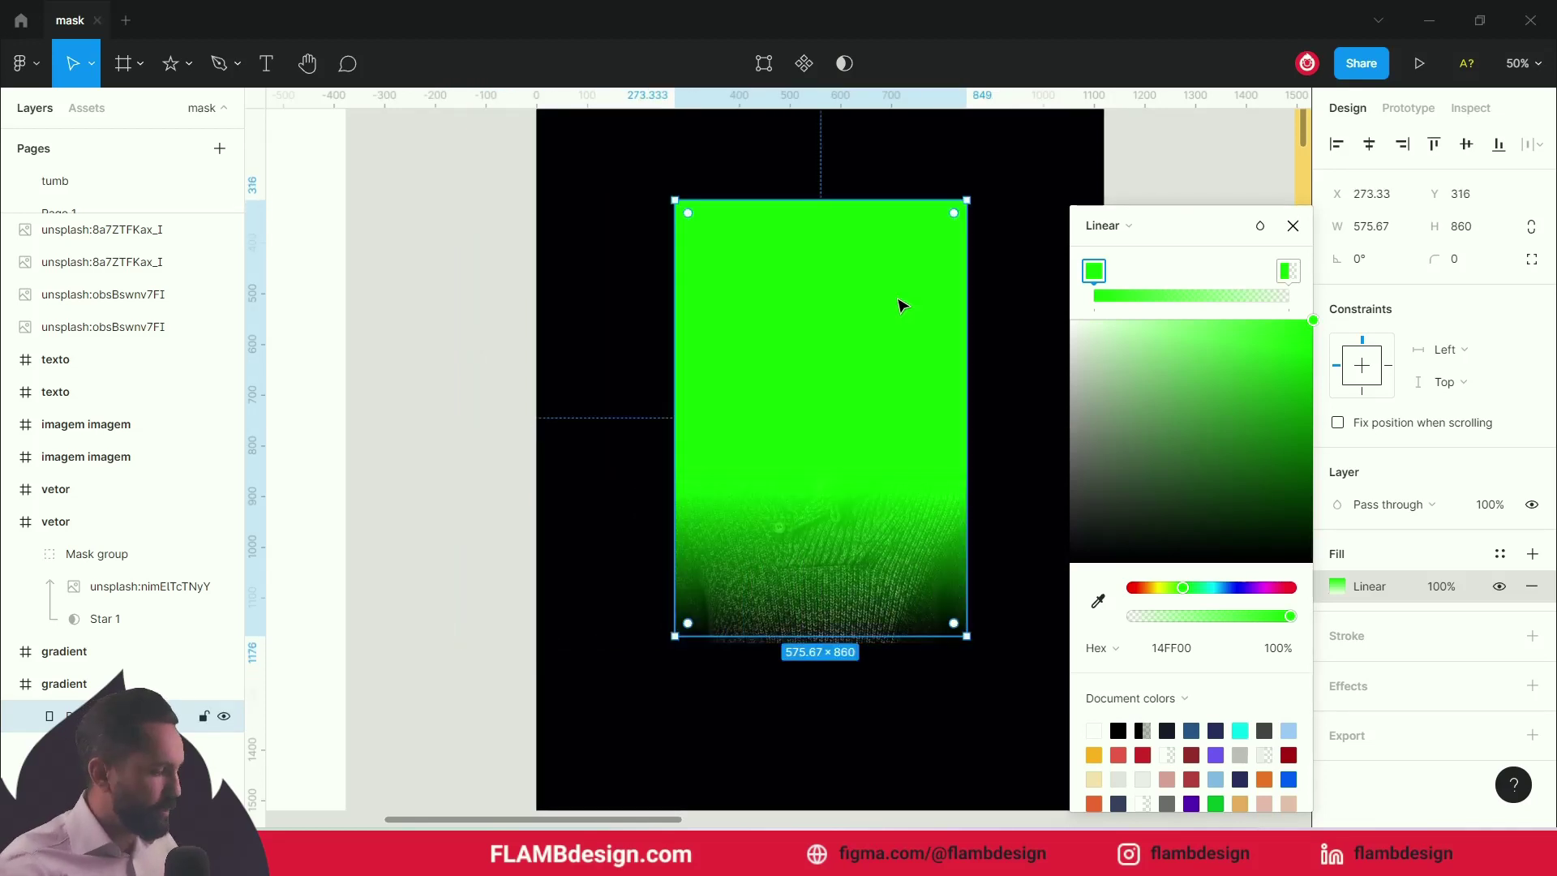
# - Mask the man's portrait with the gradient rectangle so the photo fades toward the bottom
pyautogui.hotkey('ctrl', 'alt', 'm')
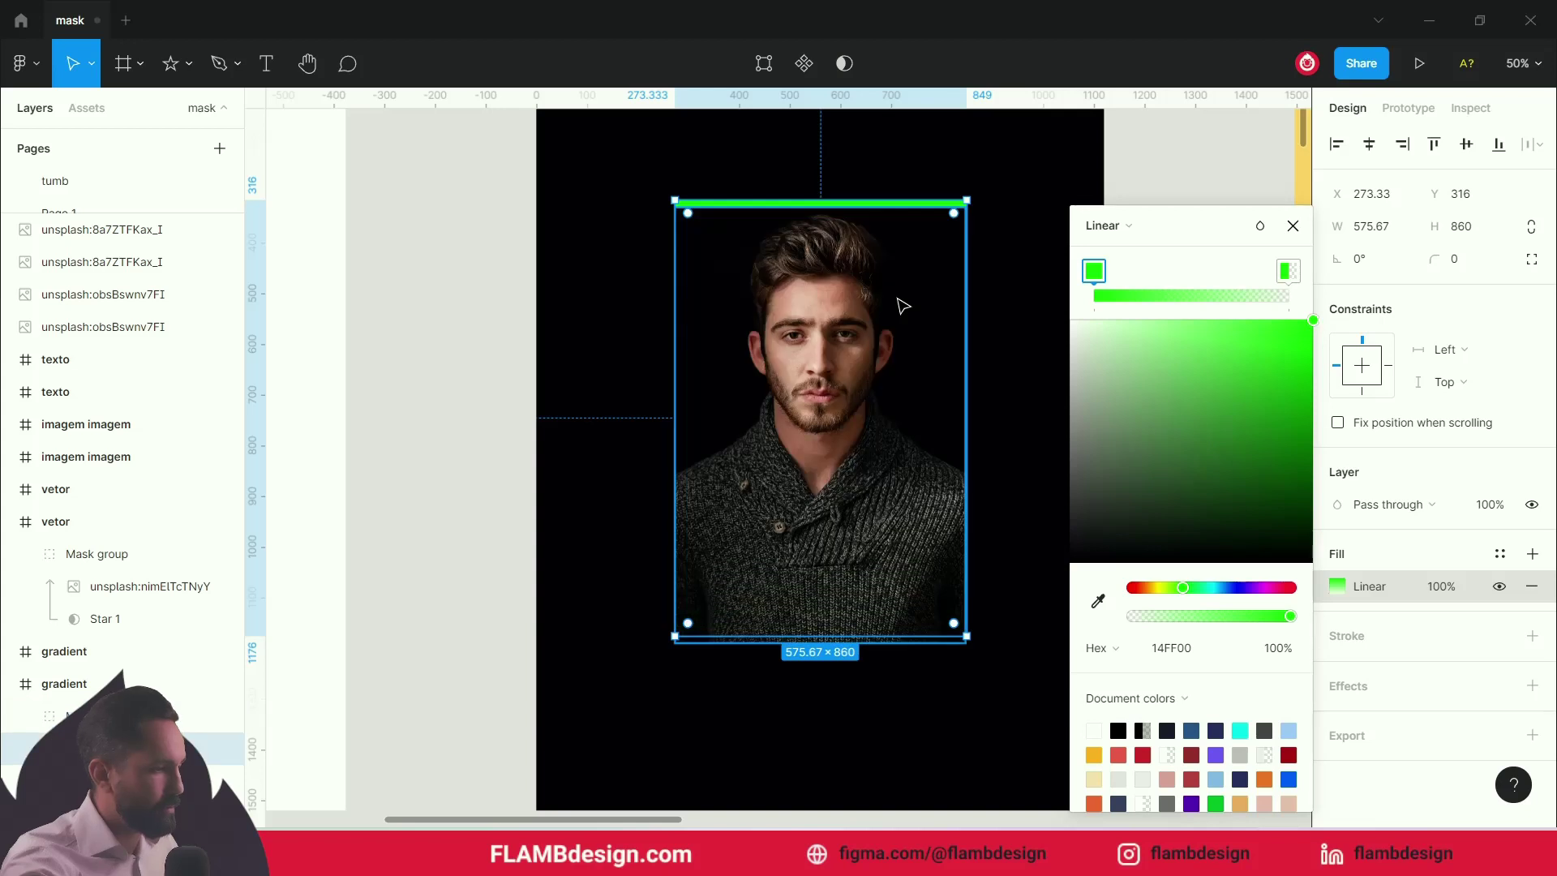
pyautogui.click(635, 220)
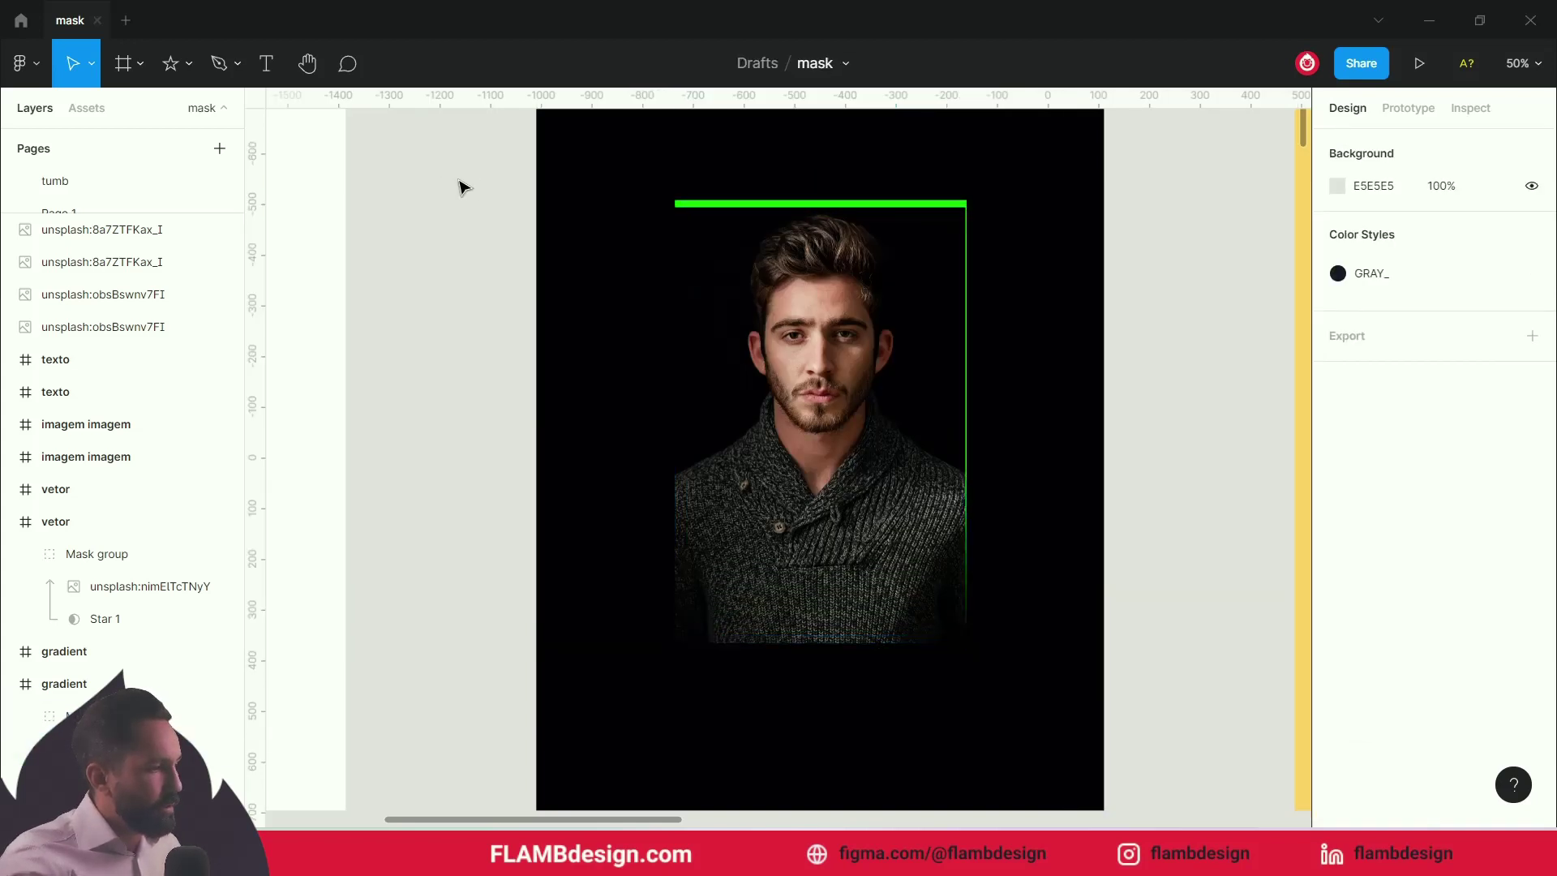
pyautogui.click(819, 239)
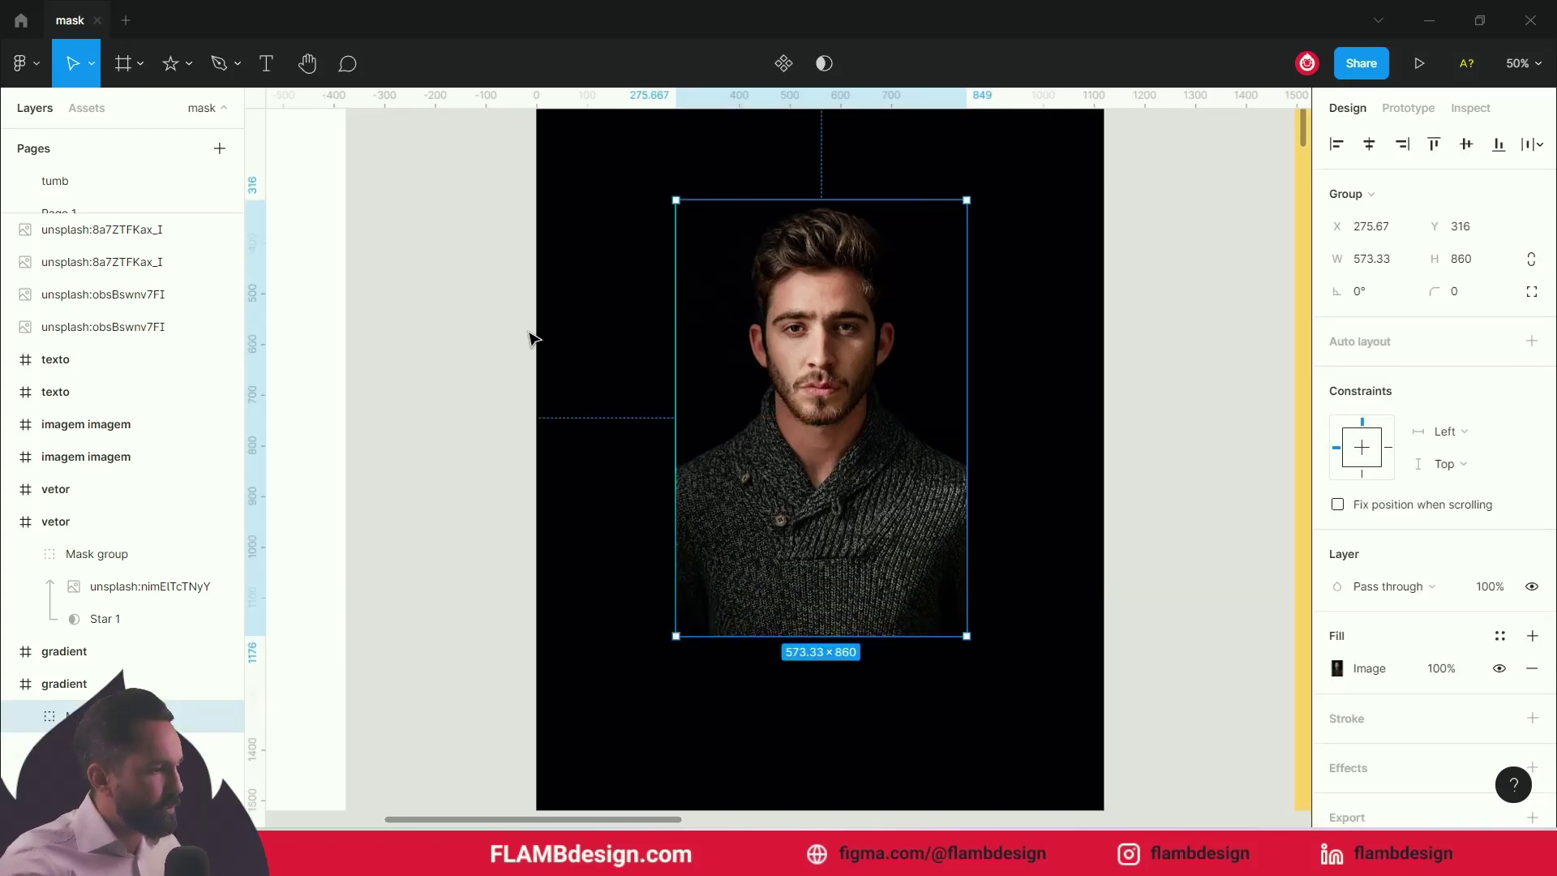
pyautogui.click(419, 352)
pyautogui.moveTo(432, 312); pyautogui.dragTo(896, 405)
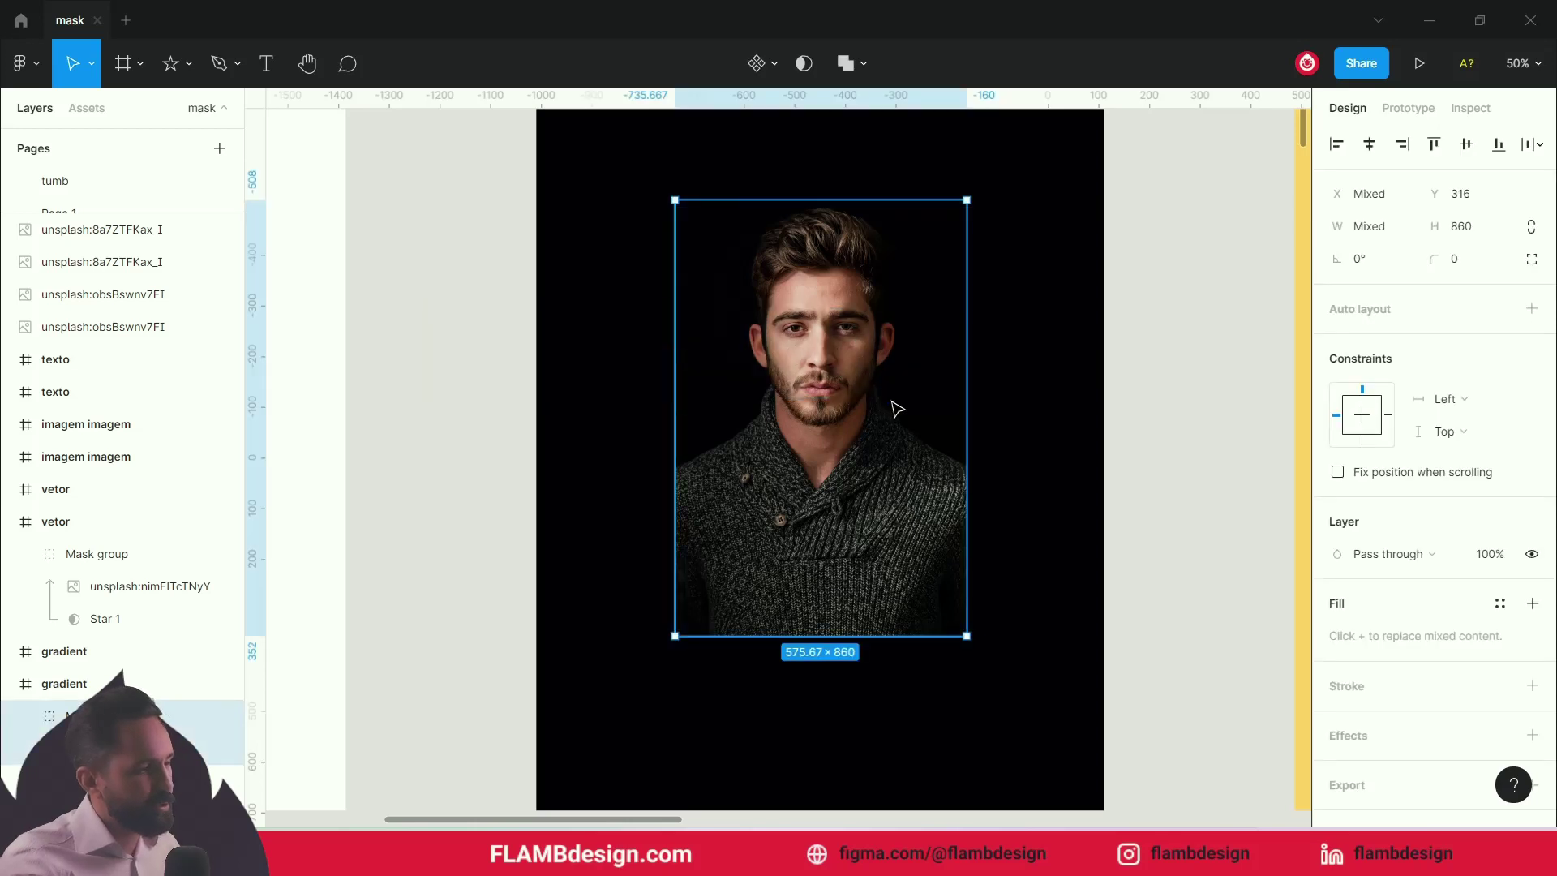
pyautogui.click(803, 64)
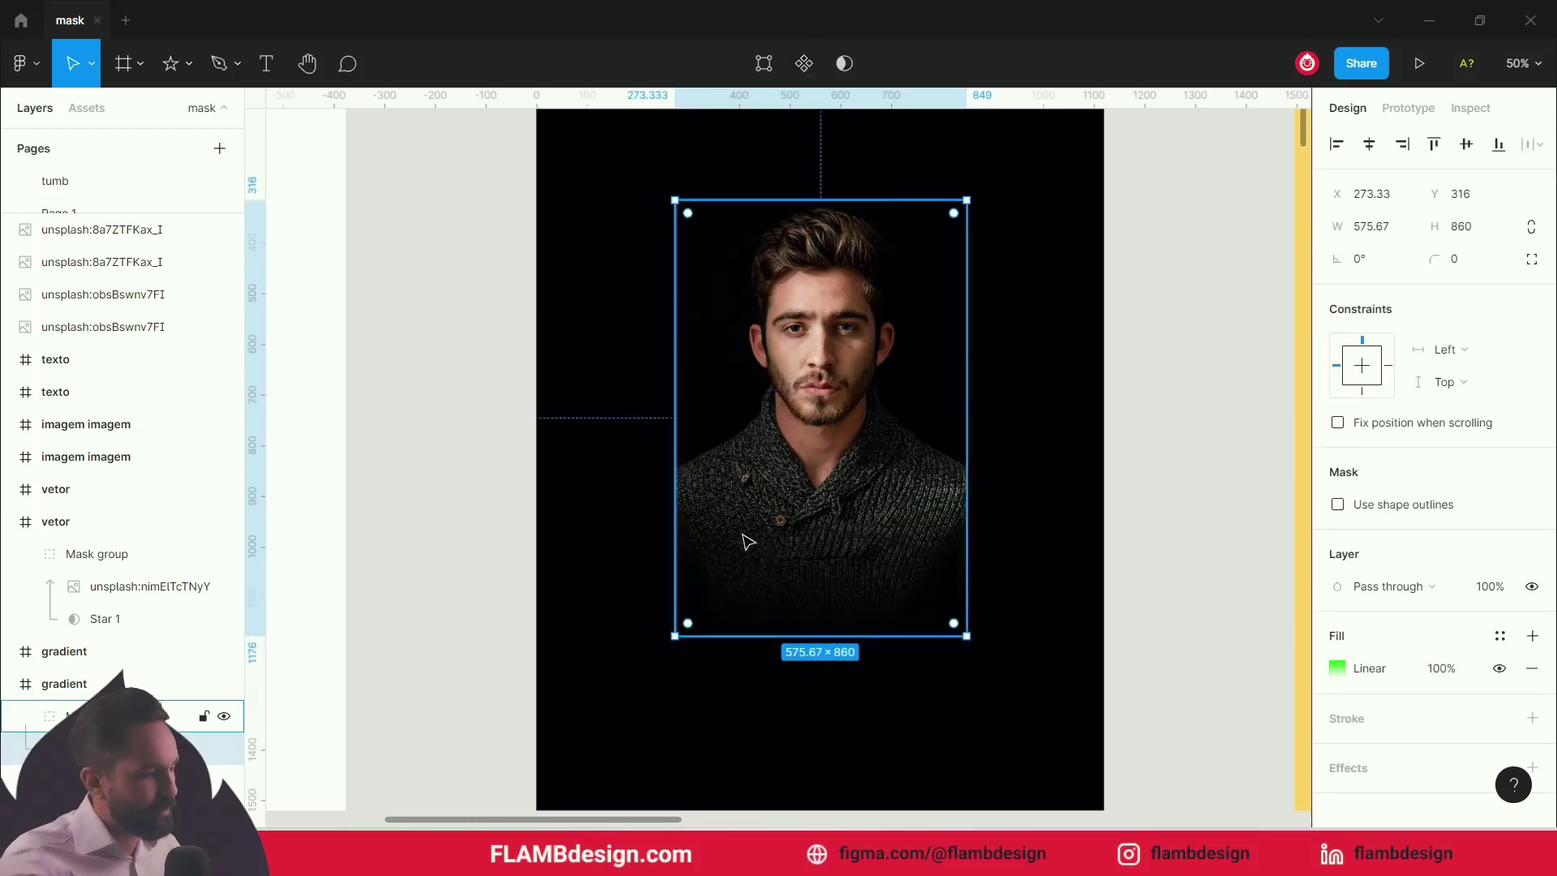
pyautogui.hotkey('ctrl', 'z')
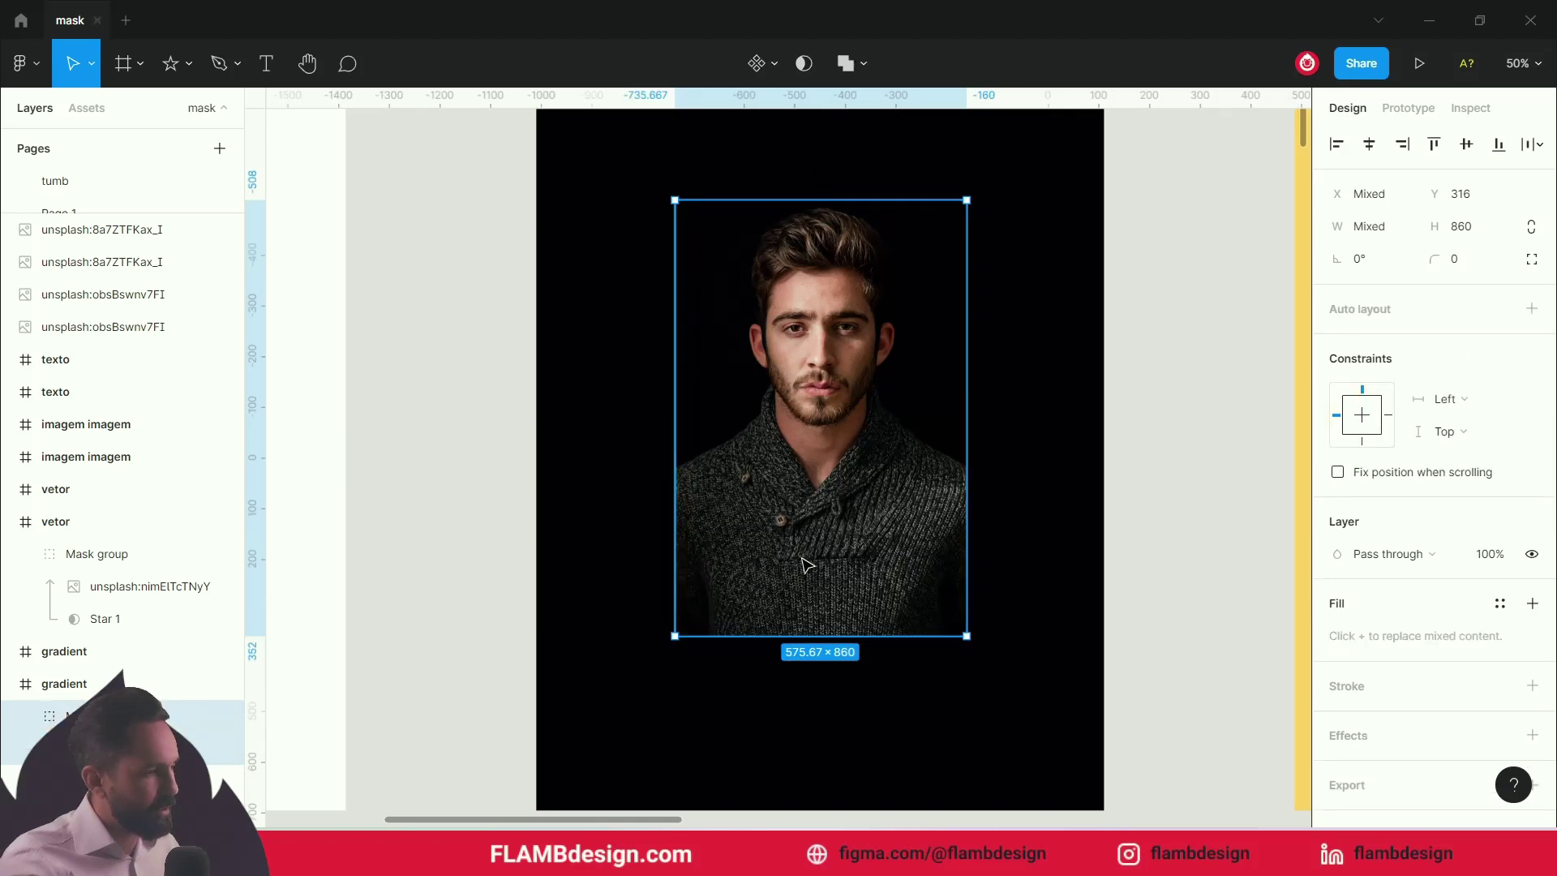
pyautogui.click(803, 519)
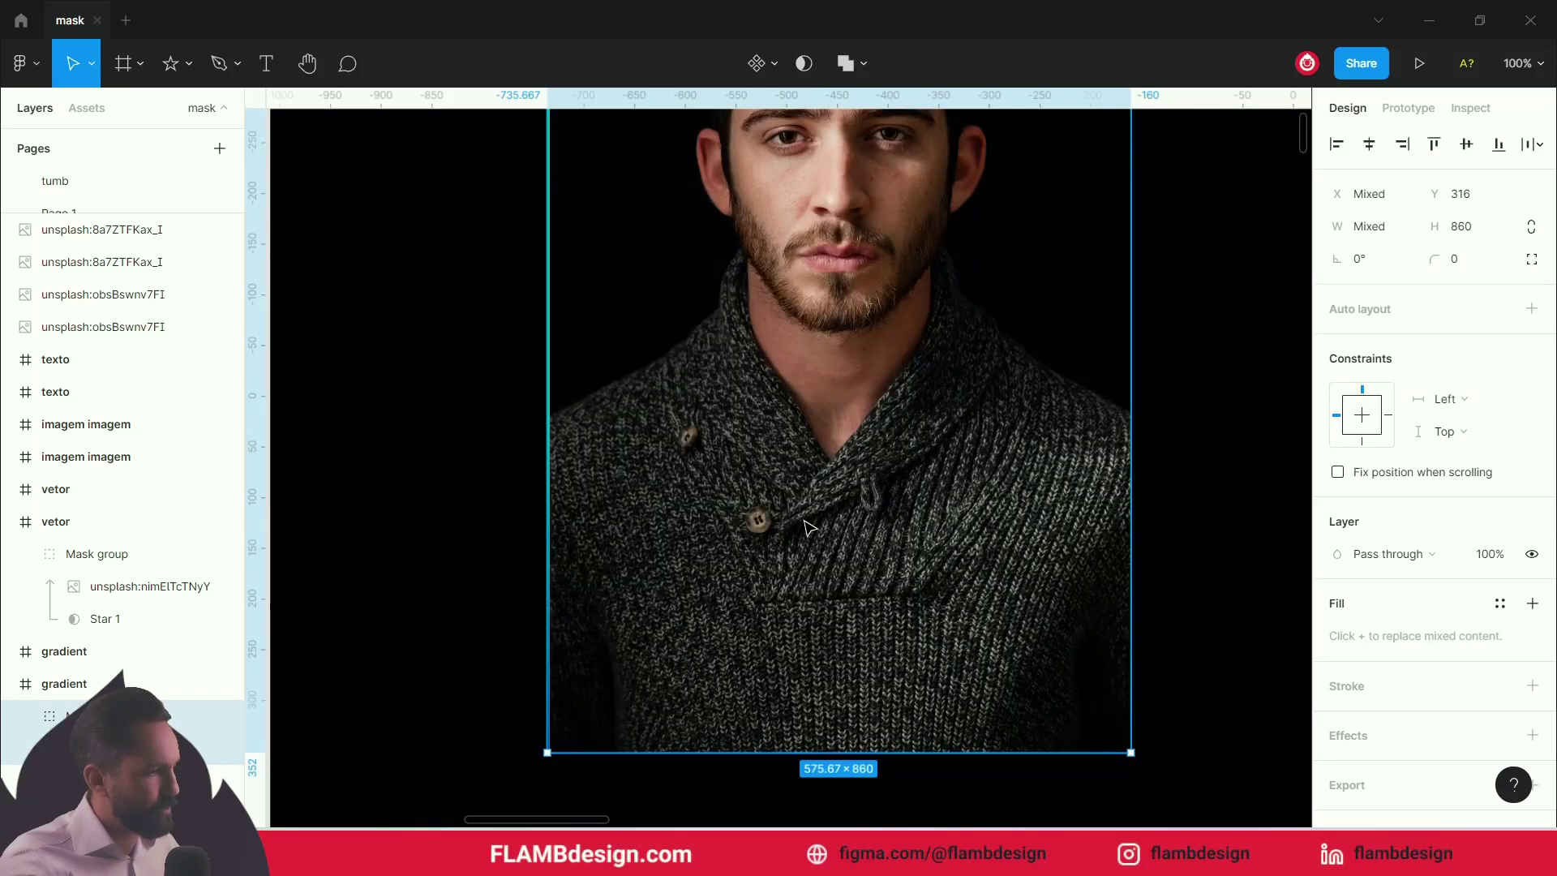
pyautogui.click(808, 68)
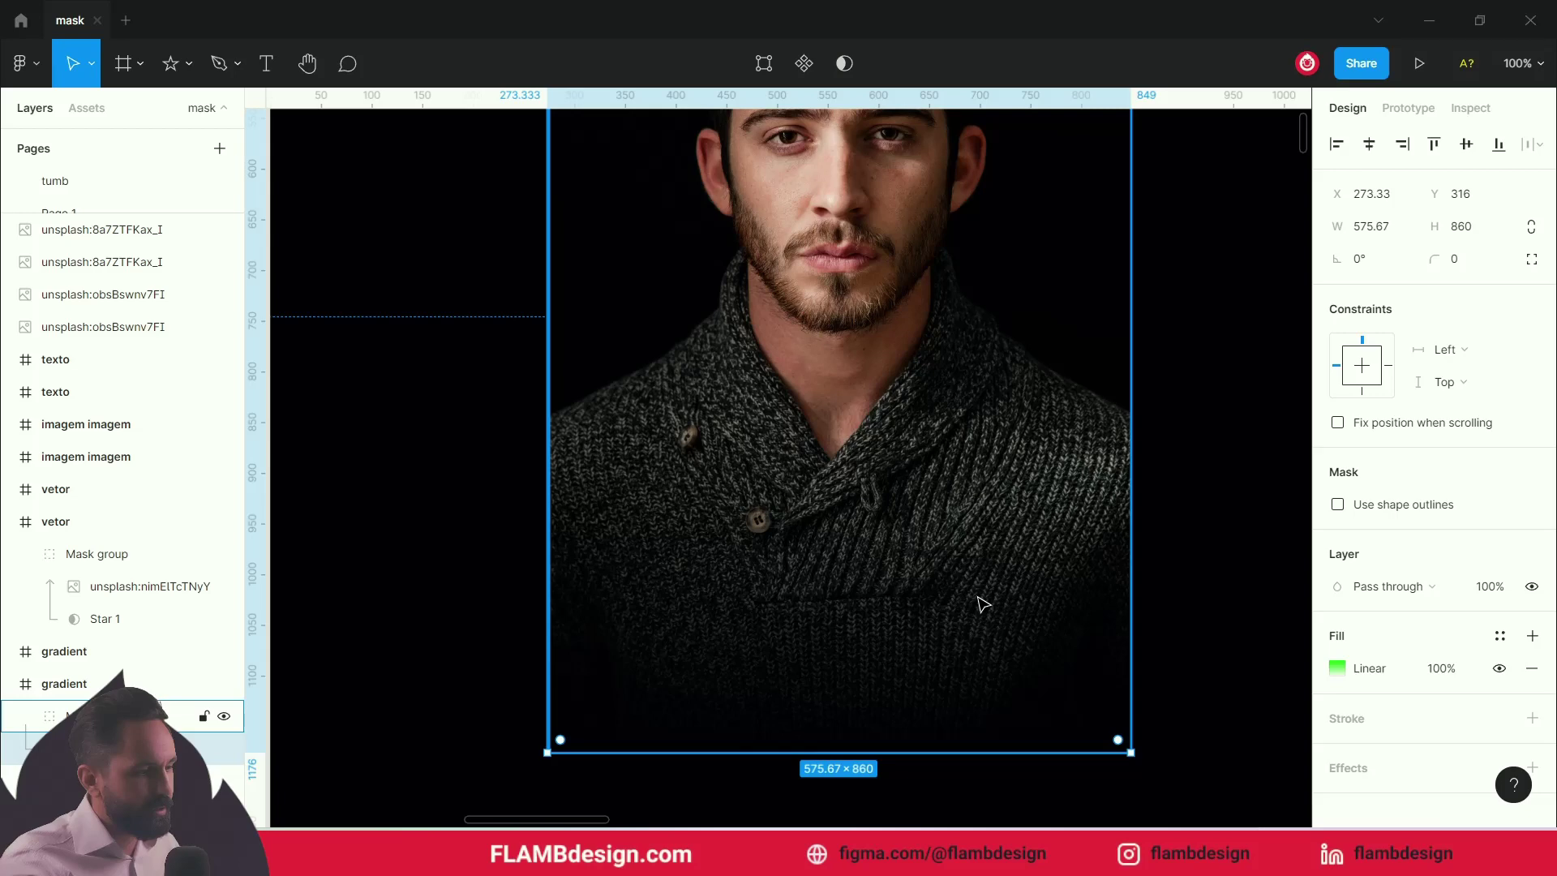
pyautogui.press('-')
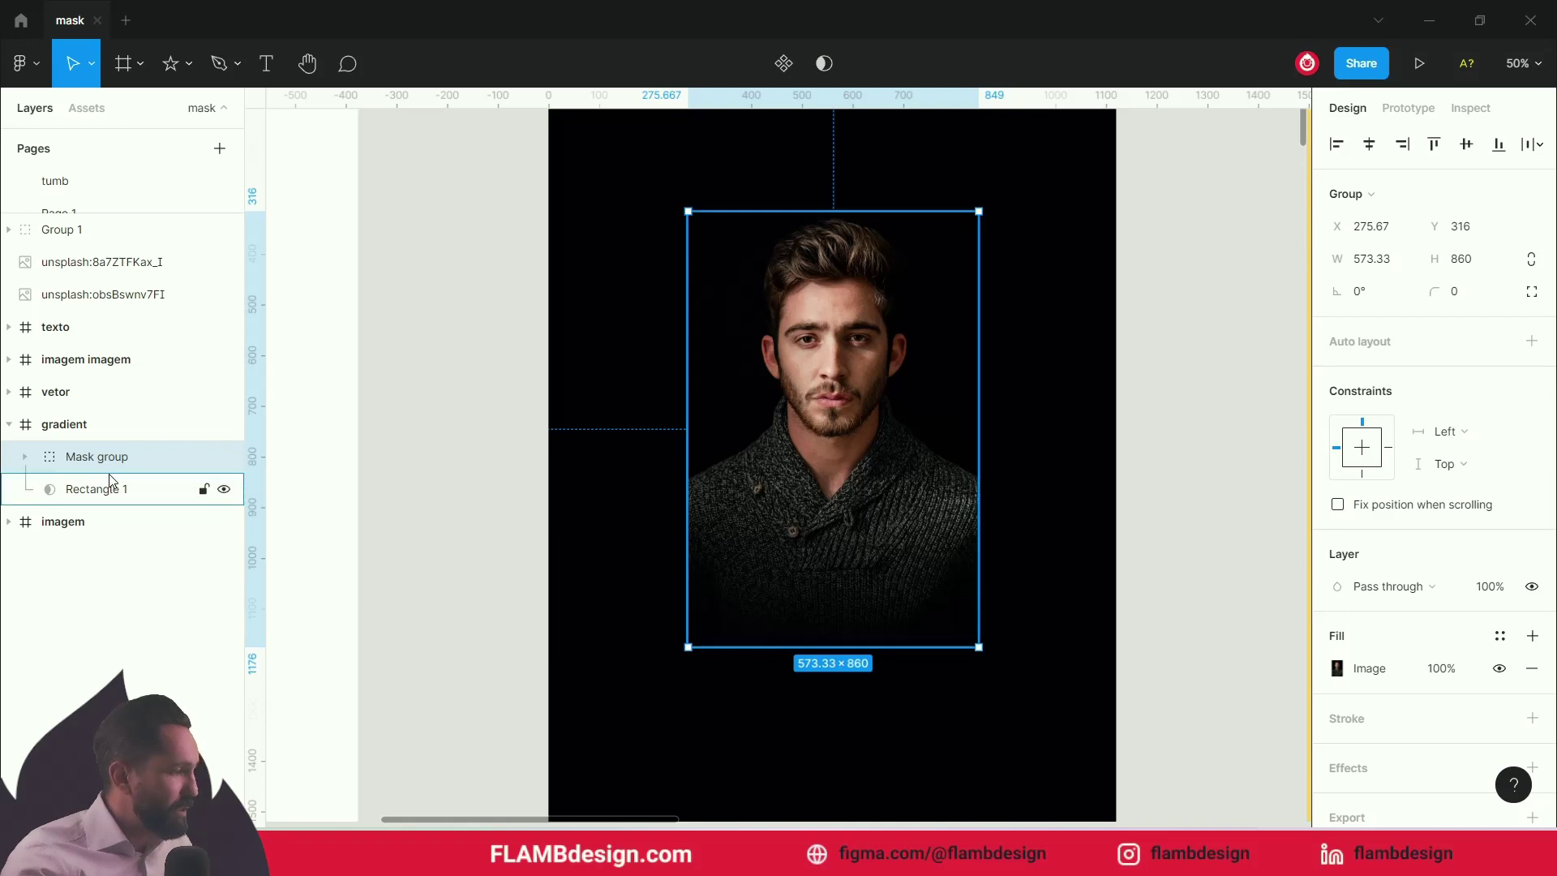
# - Expand the Mask group in Layers and select the portrait photo, then Rectangle 1
pyautogui.click(25, 459)
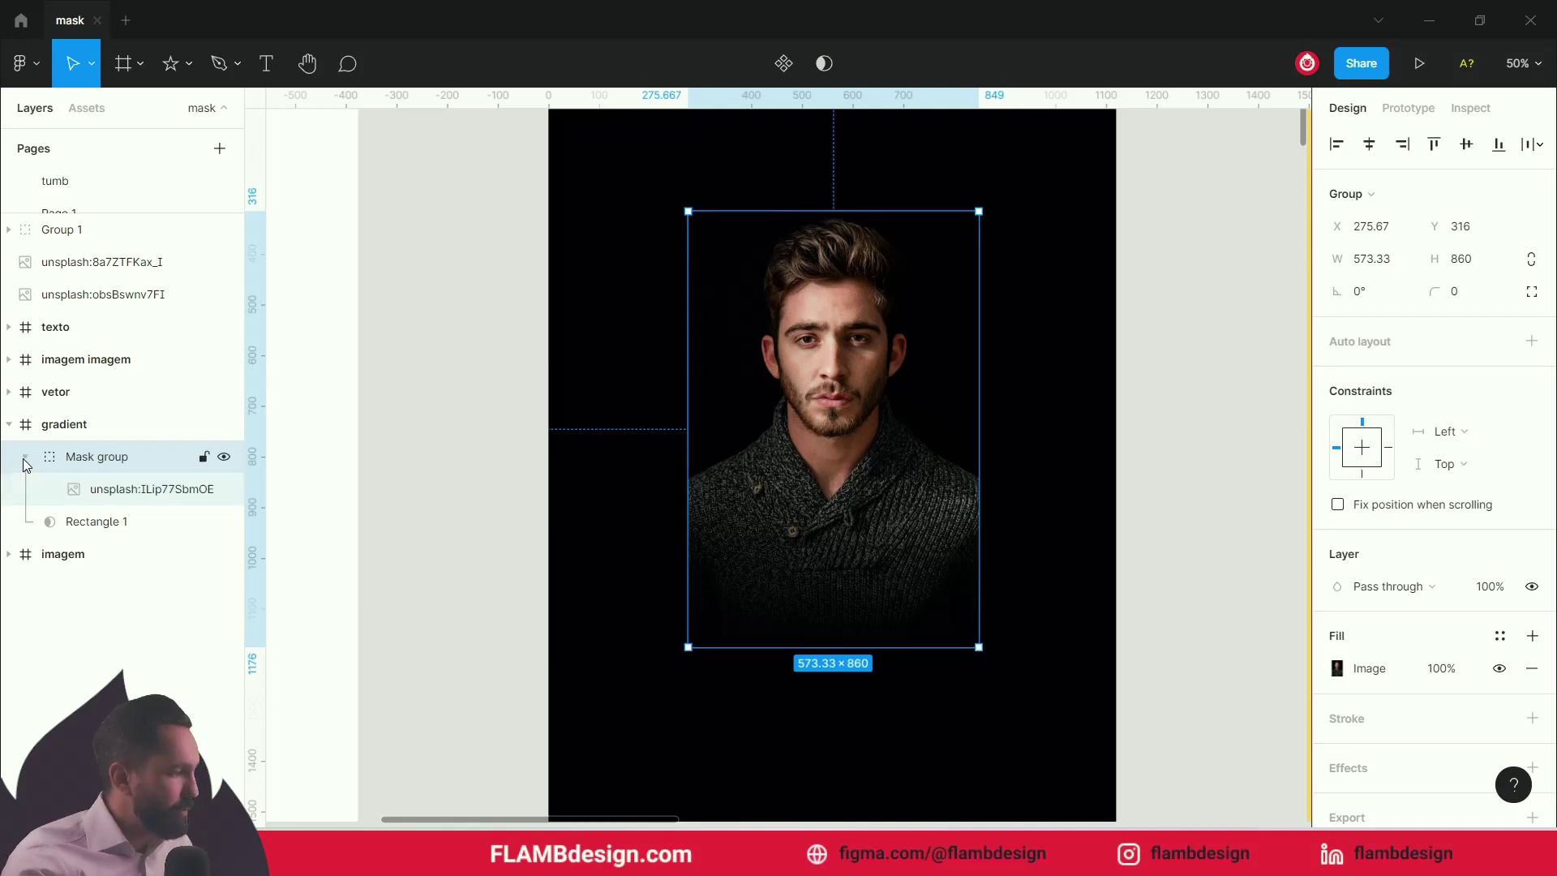
pyautogui.click(107, 490)
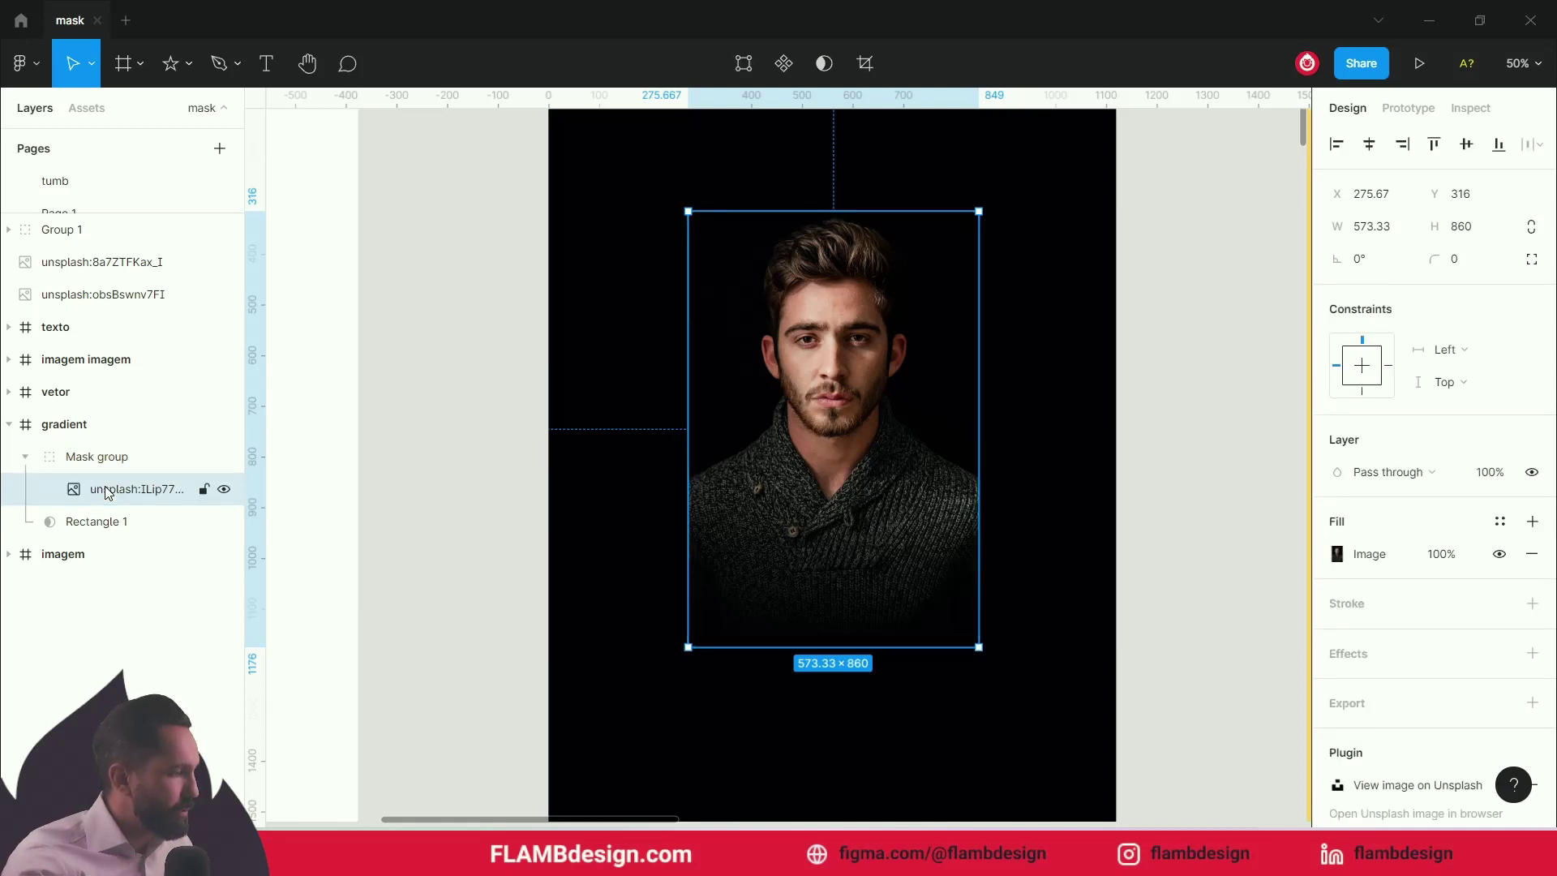
pyautogui.click(93, 521)
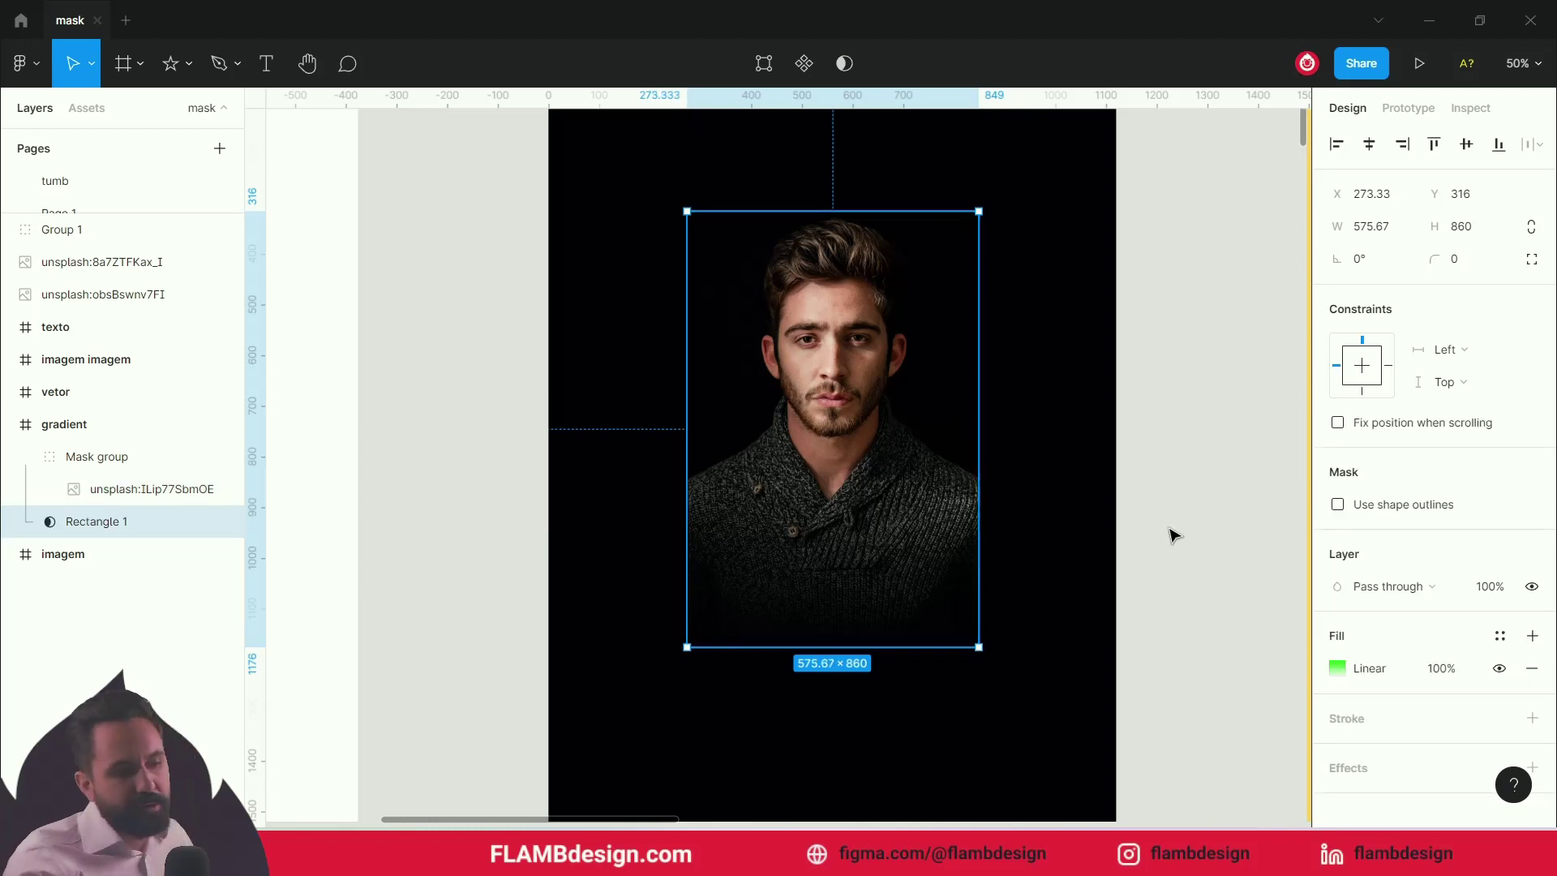
# - Reshape the mask gradient to run horizontally, shortened toward the man's face
pyautogui.click(1337, 670)
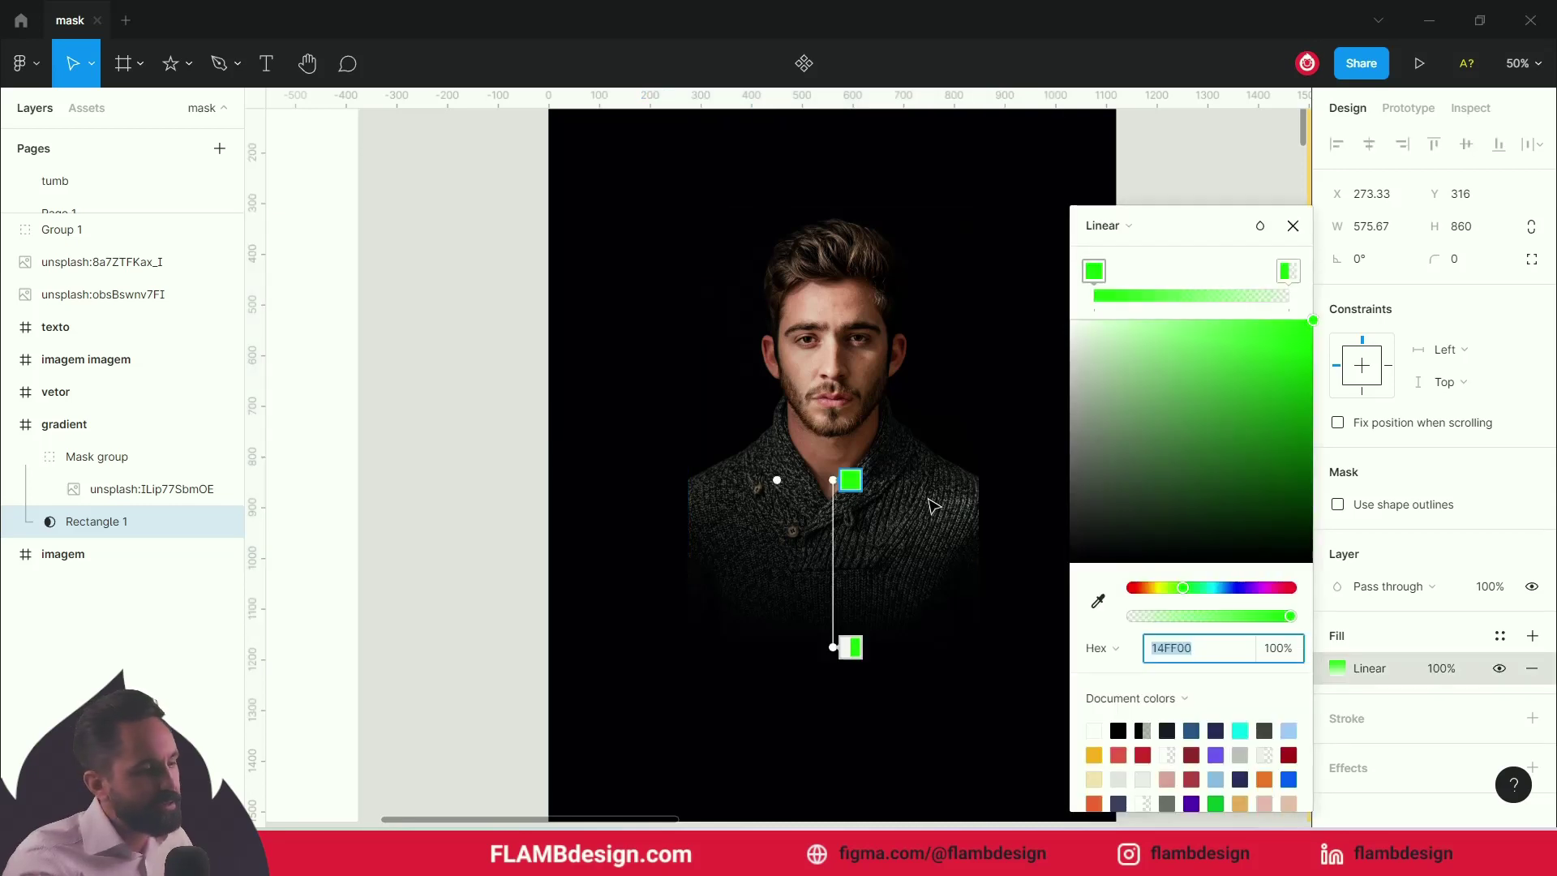
pyautogui.moveTo(832, 647); pyautogui.dragTo(836, 580)
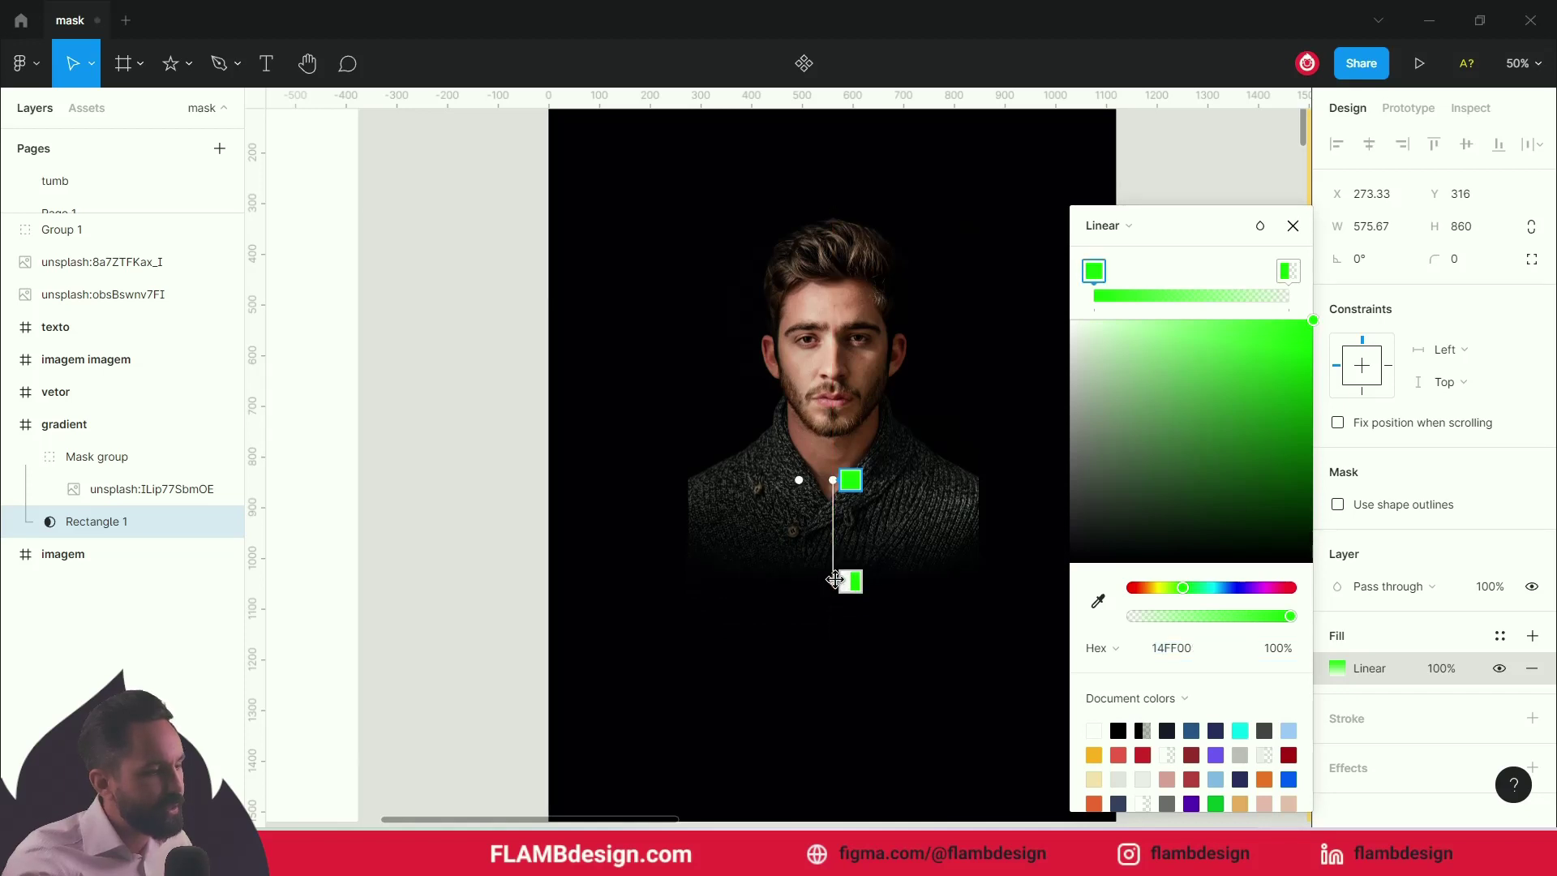
pyautogui.moveTo(836, 479)
pyautogui.mouseDown()
pyautogui.moveTo(838, 252)
pyautogui.moveTo(835, 455)
pyautogui.mouseUp()
pyautogui.moveTo(839, 580); pyautogui.dragTo(833, 546)
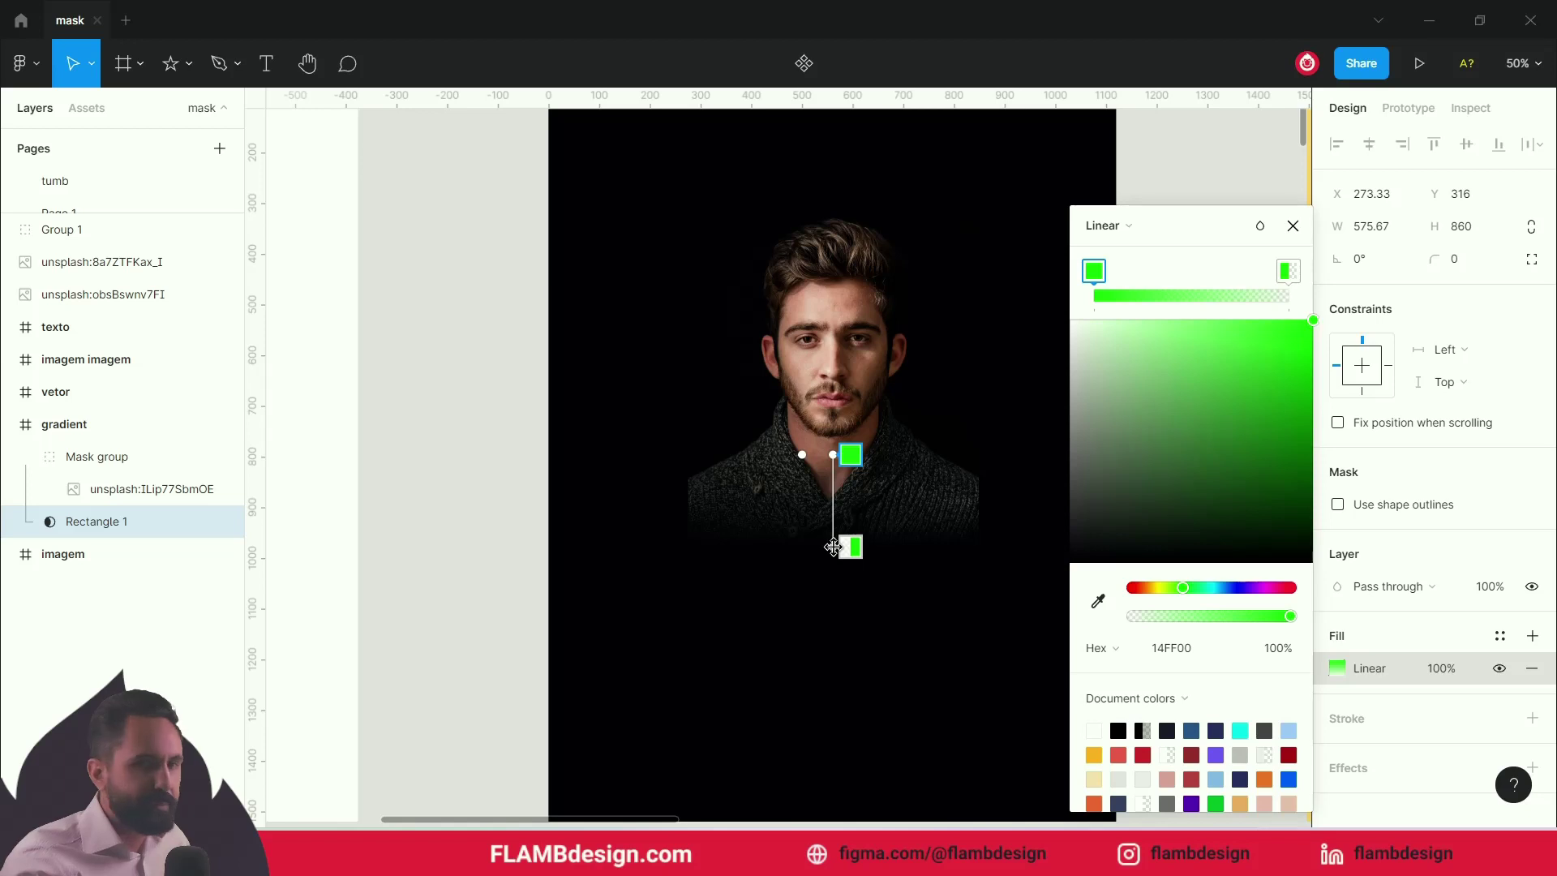
pyautogui.moveTo(833, 546)
pyautogui.mouseDown()
pyautogui.moveTo(922, 457)
pyautogui.moveTo(810, 457)
pyautogui.mouseUp()
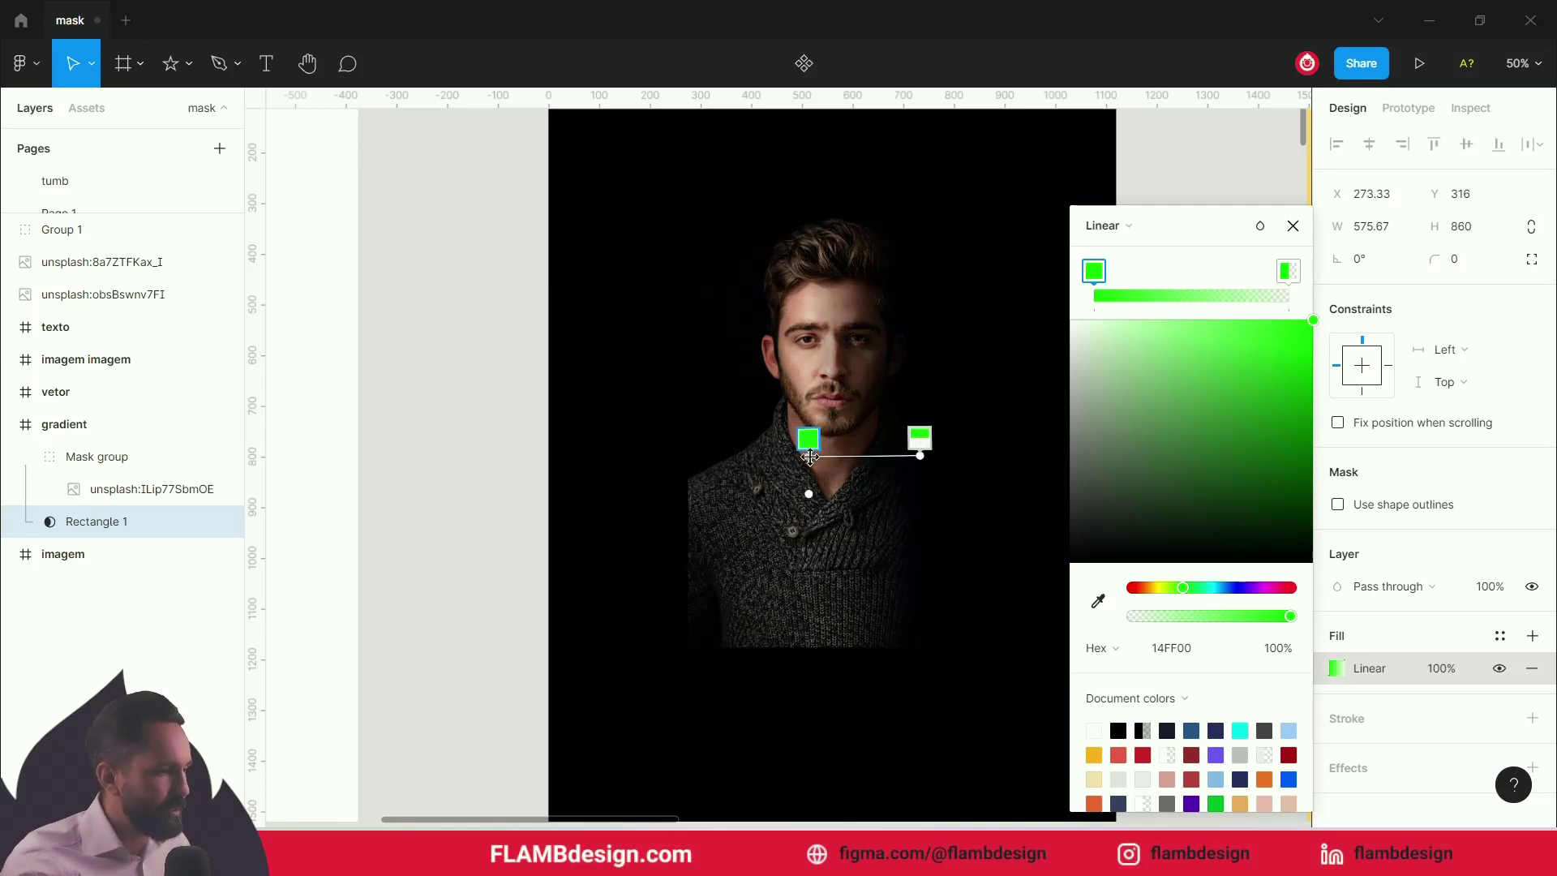
pyautogui.moveTo(920, 459); pyautogui.dragTo(881, 457)
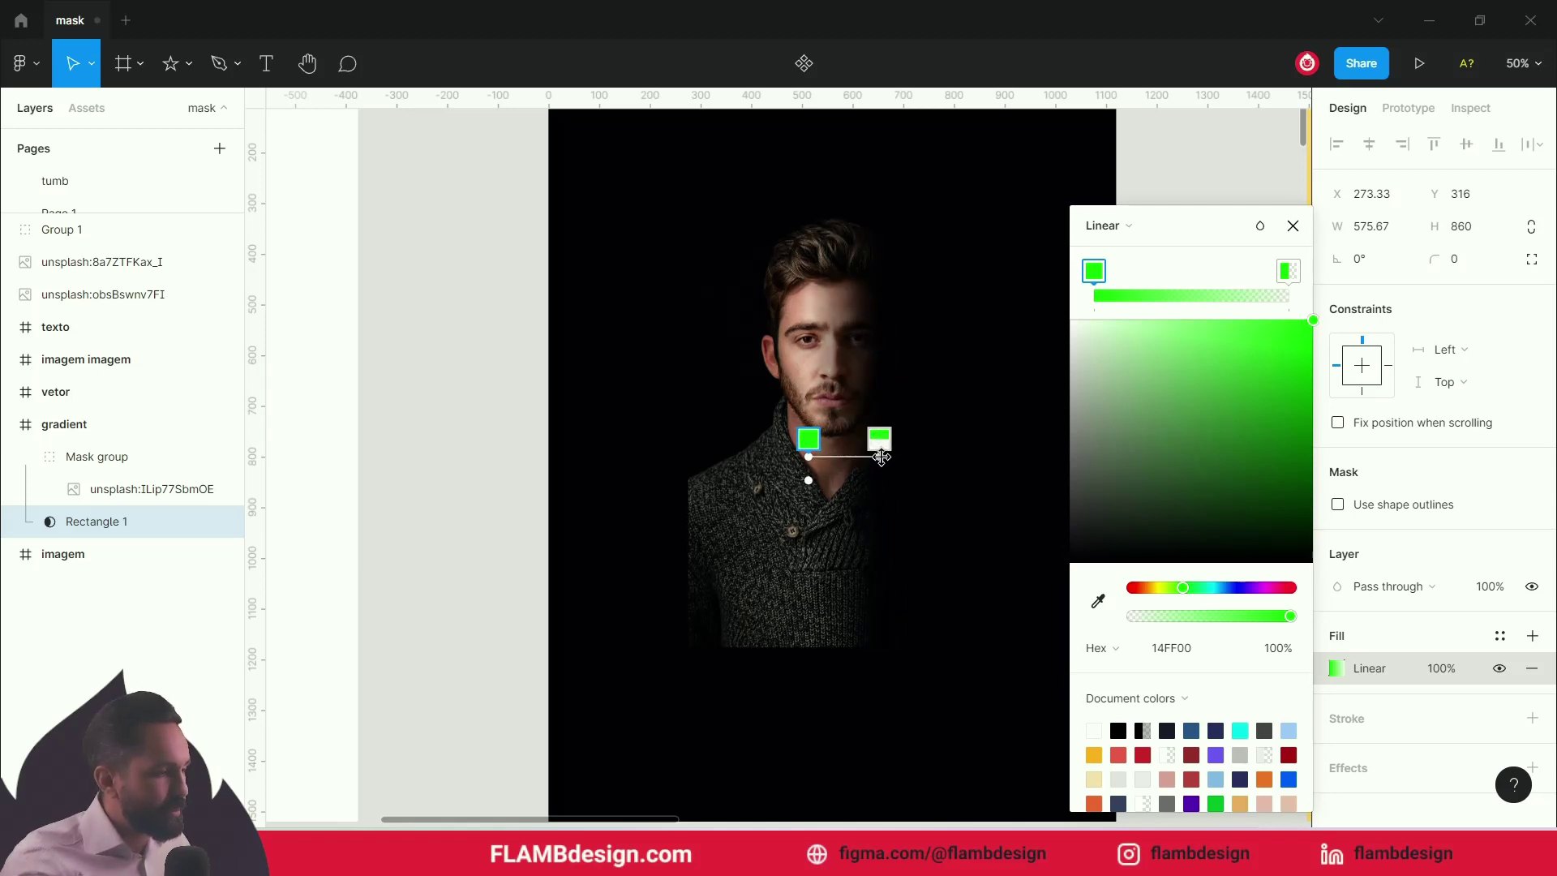
# - Raise the gradient's faded end stop opacity to 50%
pyautogui.click(886, 438)
pyautogui.click(1281, 653)
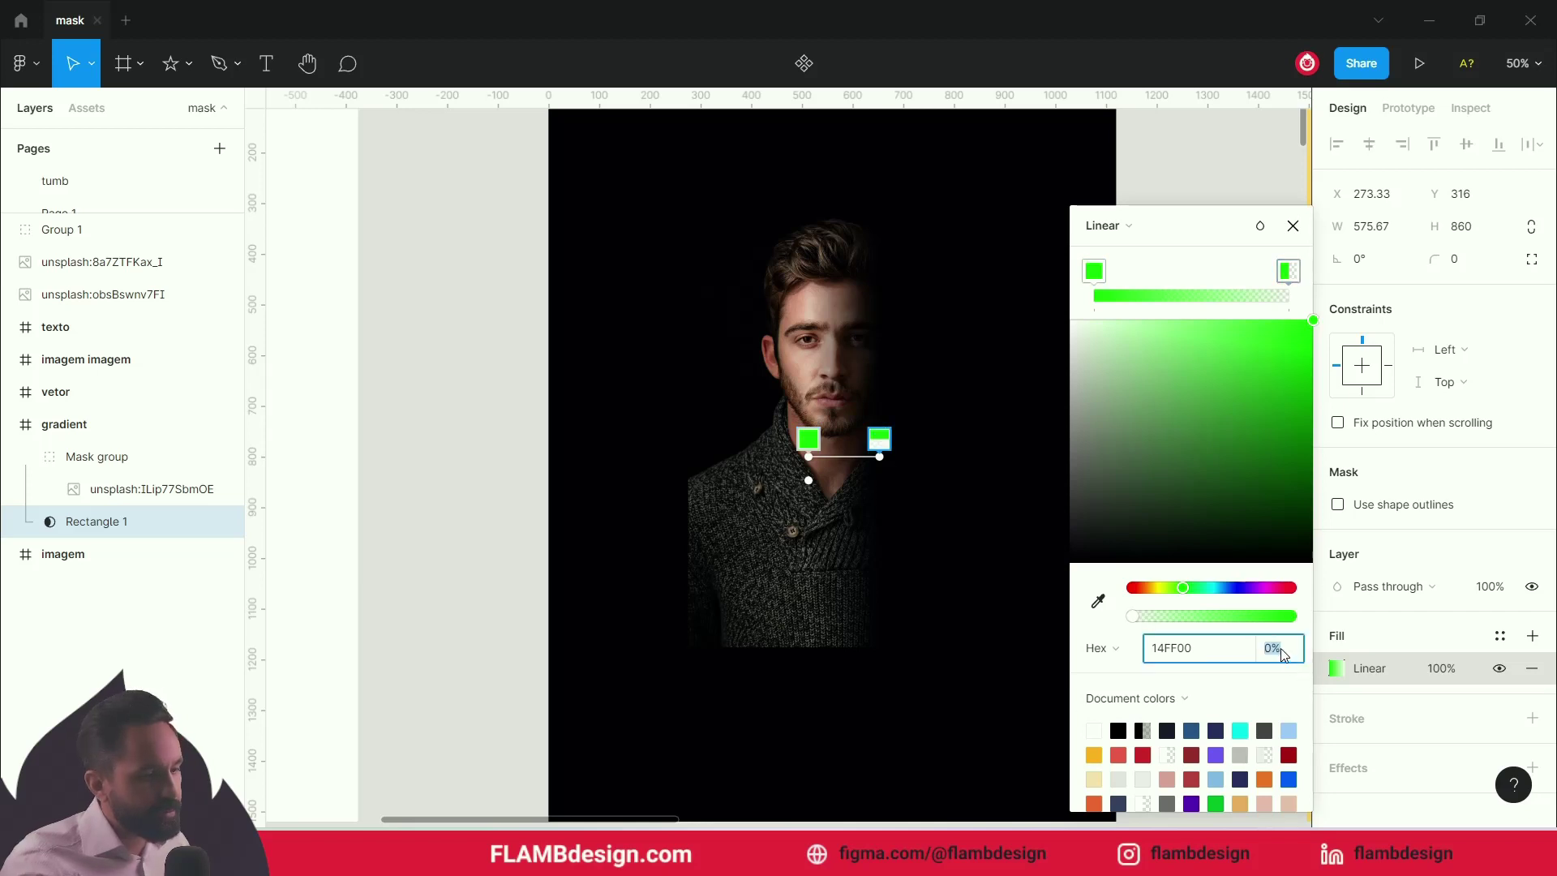
pyautogui.write('30')
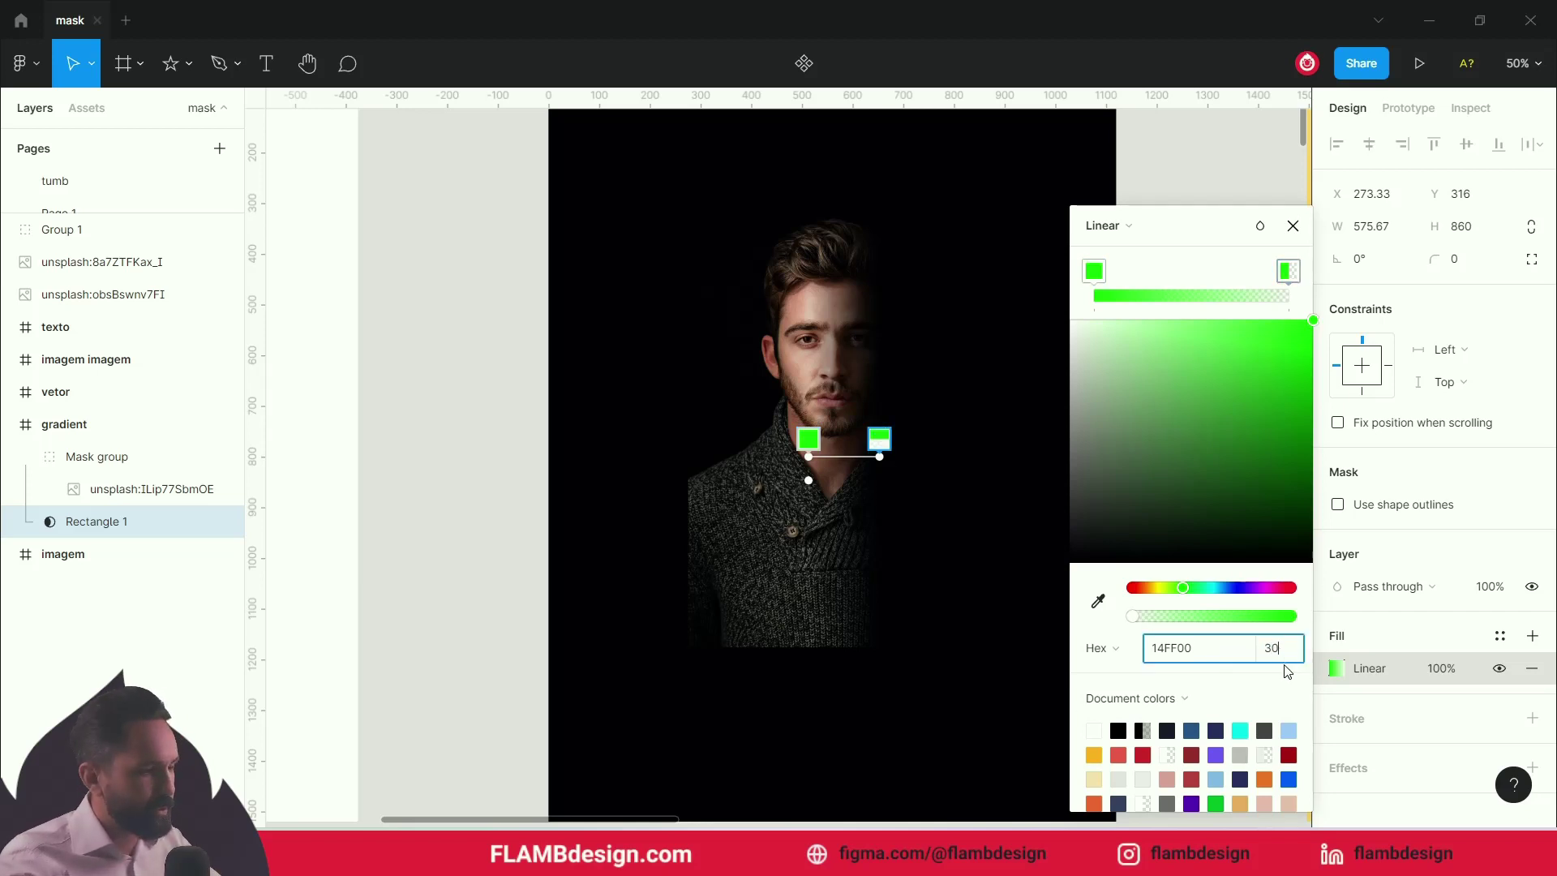
pyautogui.press('Return')
pyautogui.click(1284, 657)
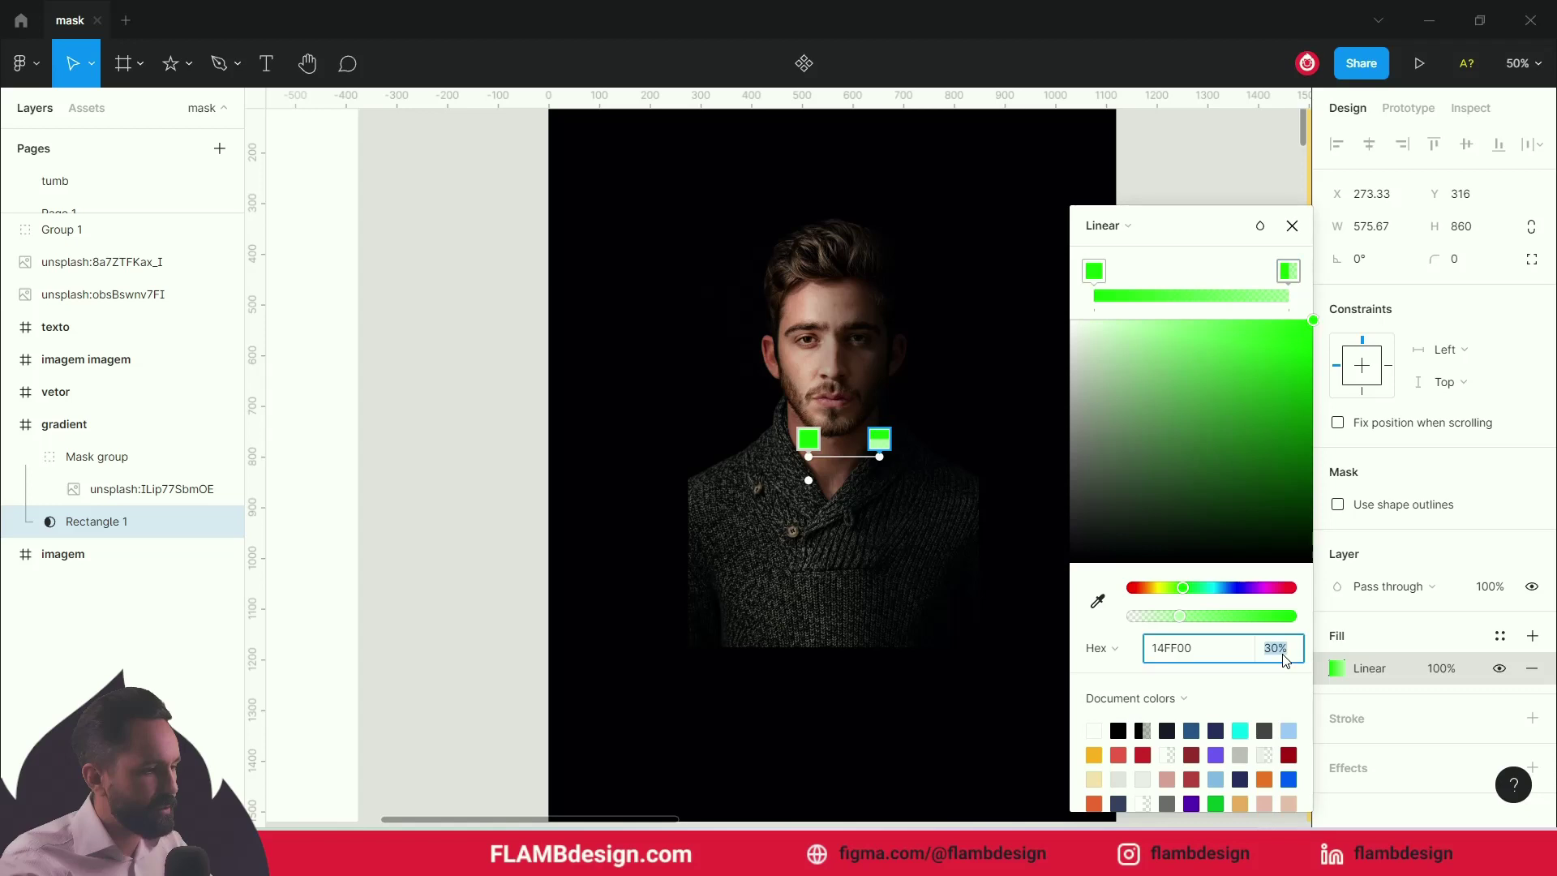
pyautogui.press('Return')
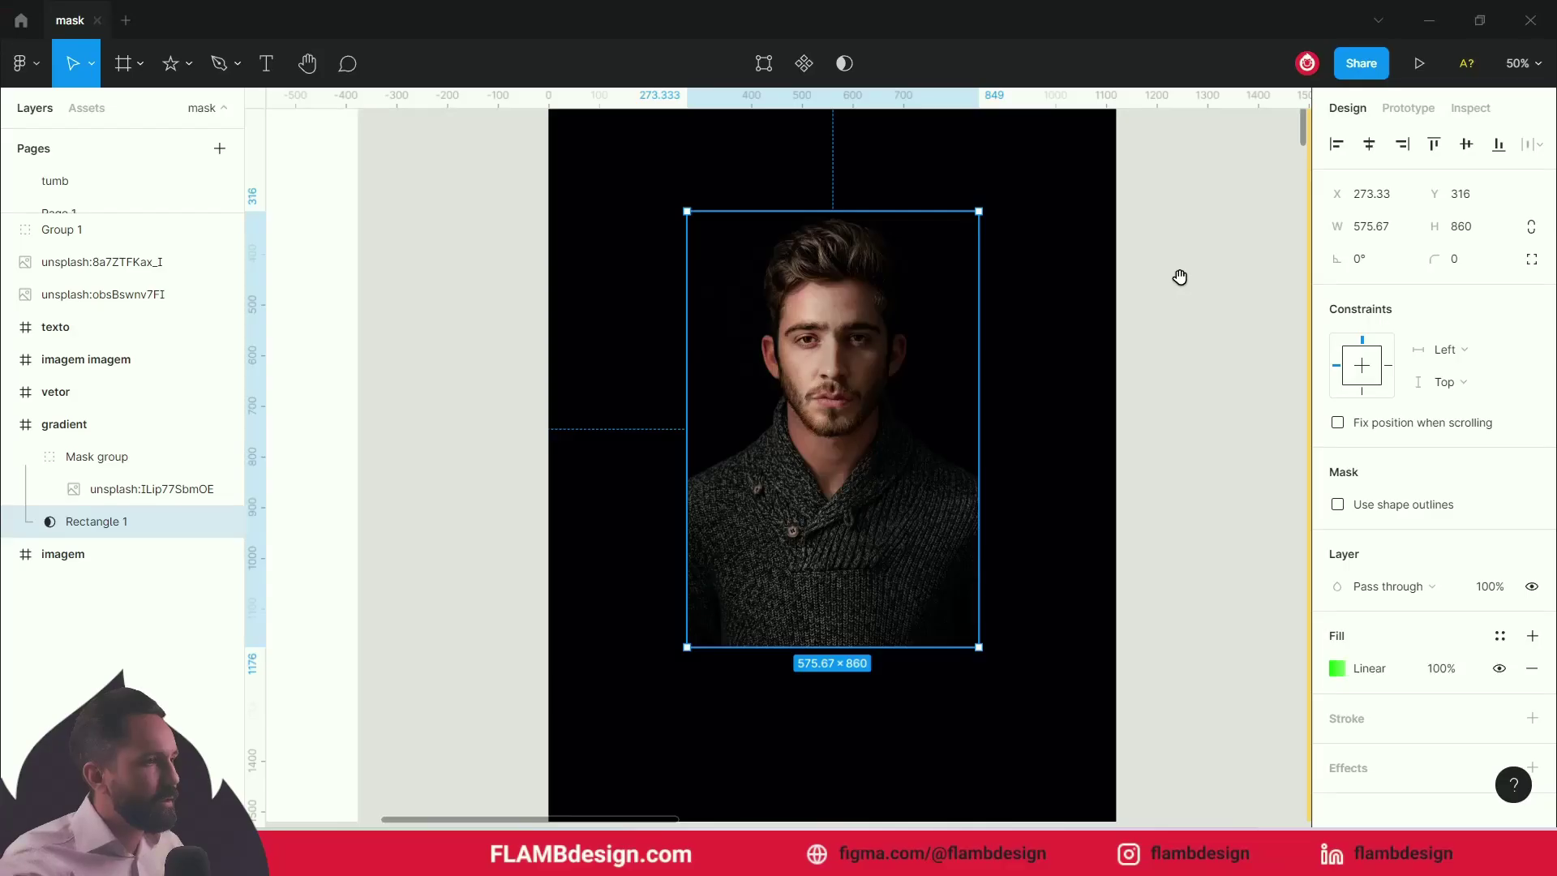
pyautogui.moveTo(1180, 277); pyautogui.dragTo(724, 353)
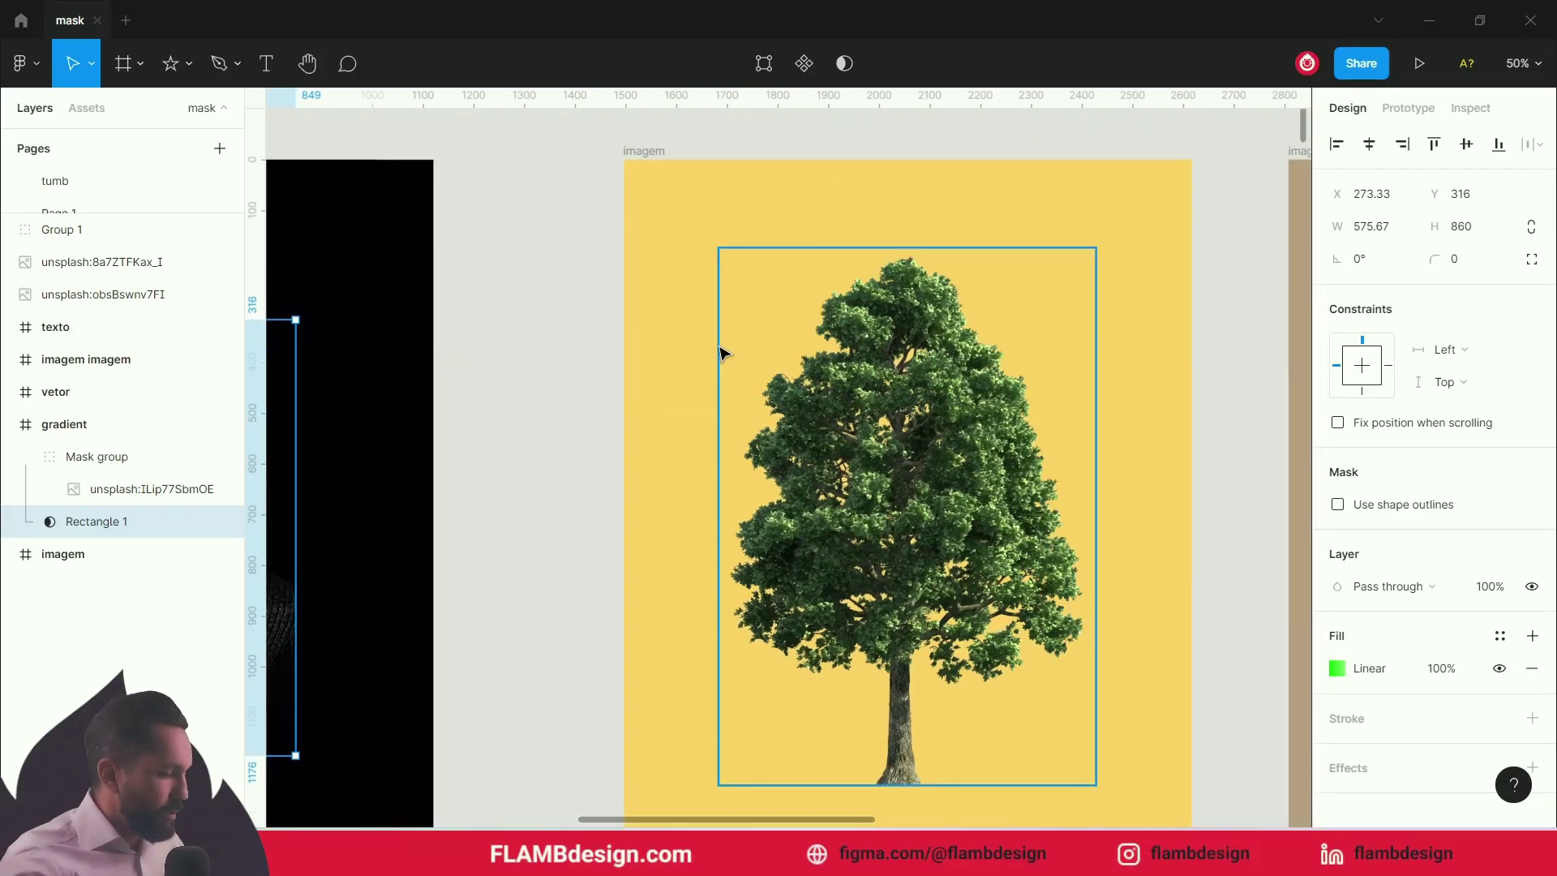
# - Move the tree image out of the yellow imagem frame so it sits just below it
pyautogui.hotkey('shift', '0')
pyautogui.hotkey('shift', '1')
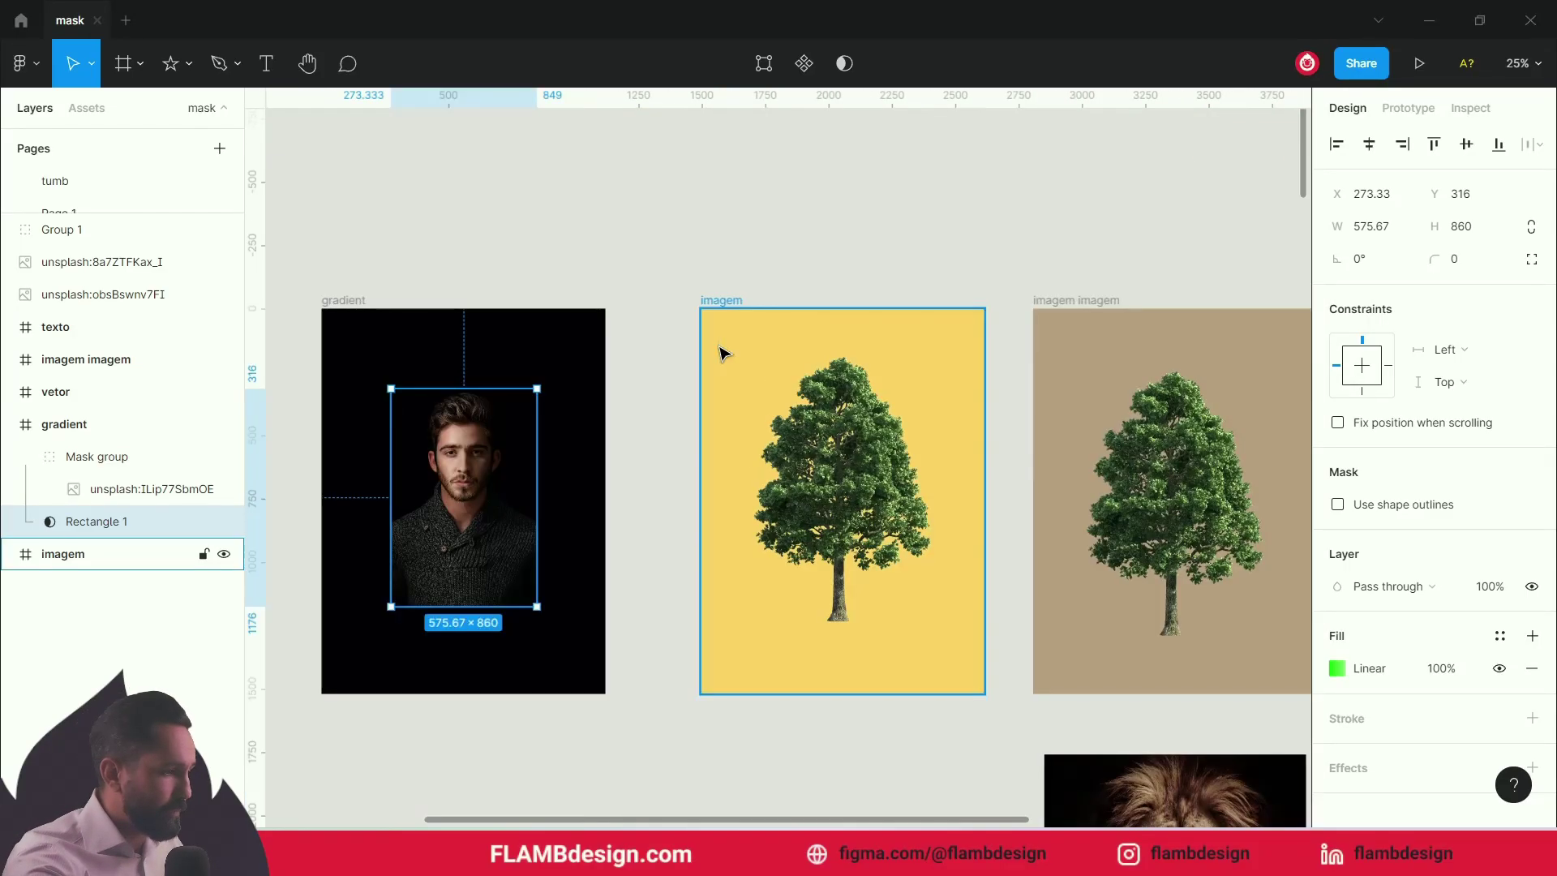
pyautogui.scroll(2, 671, 252)
pyautogui.click(730, 413)
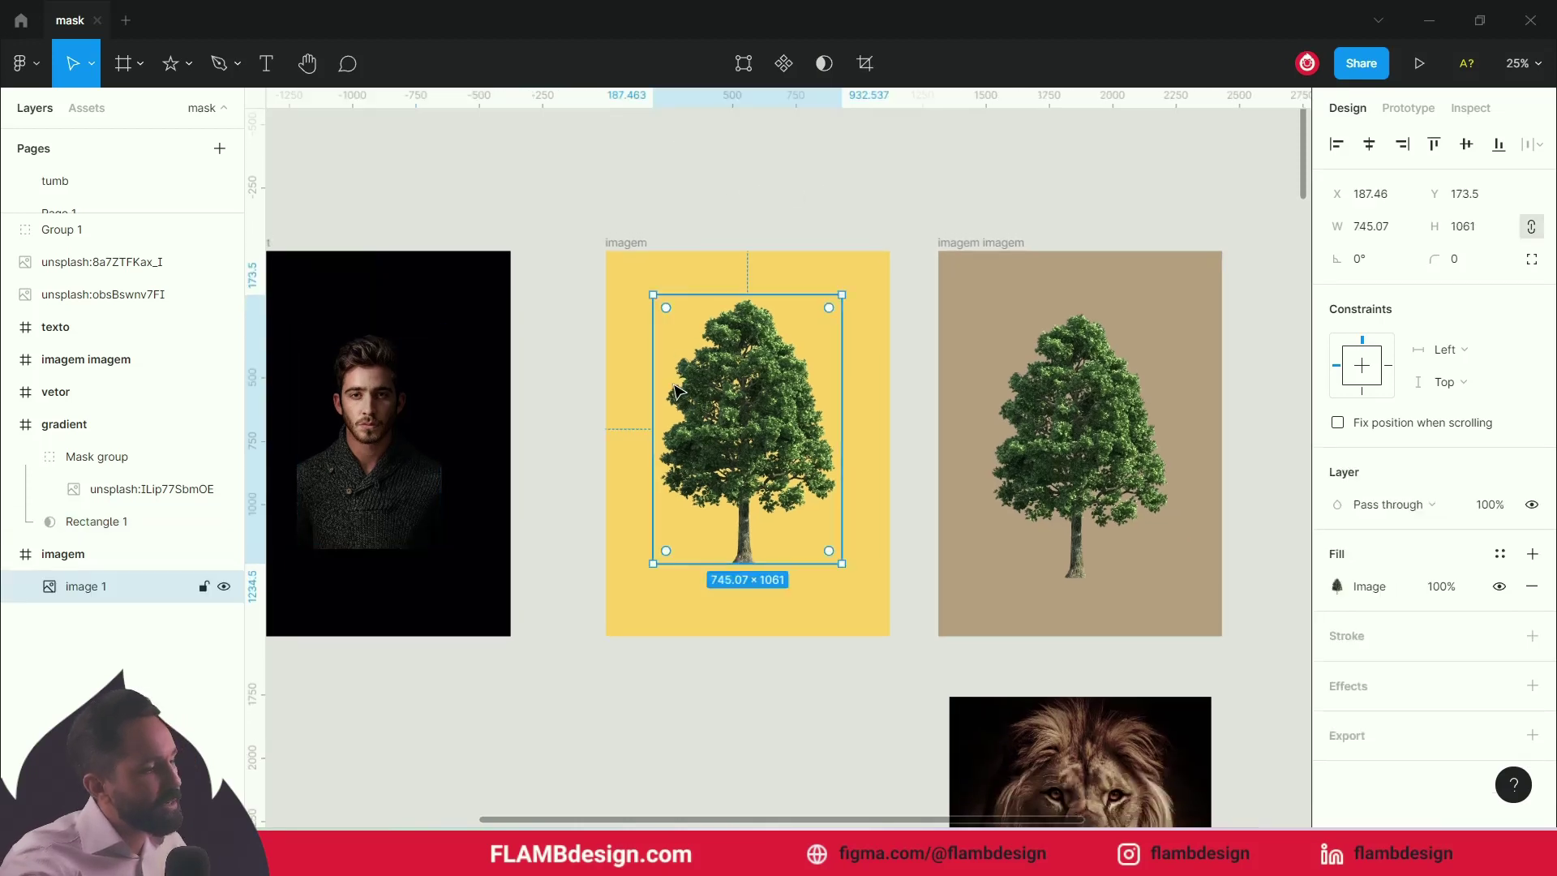
pyautogui.moveTo(730, 414); pyautogui.dragTo(711, 651)
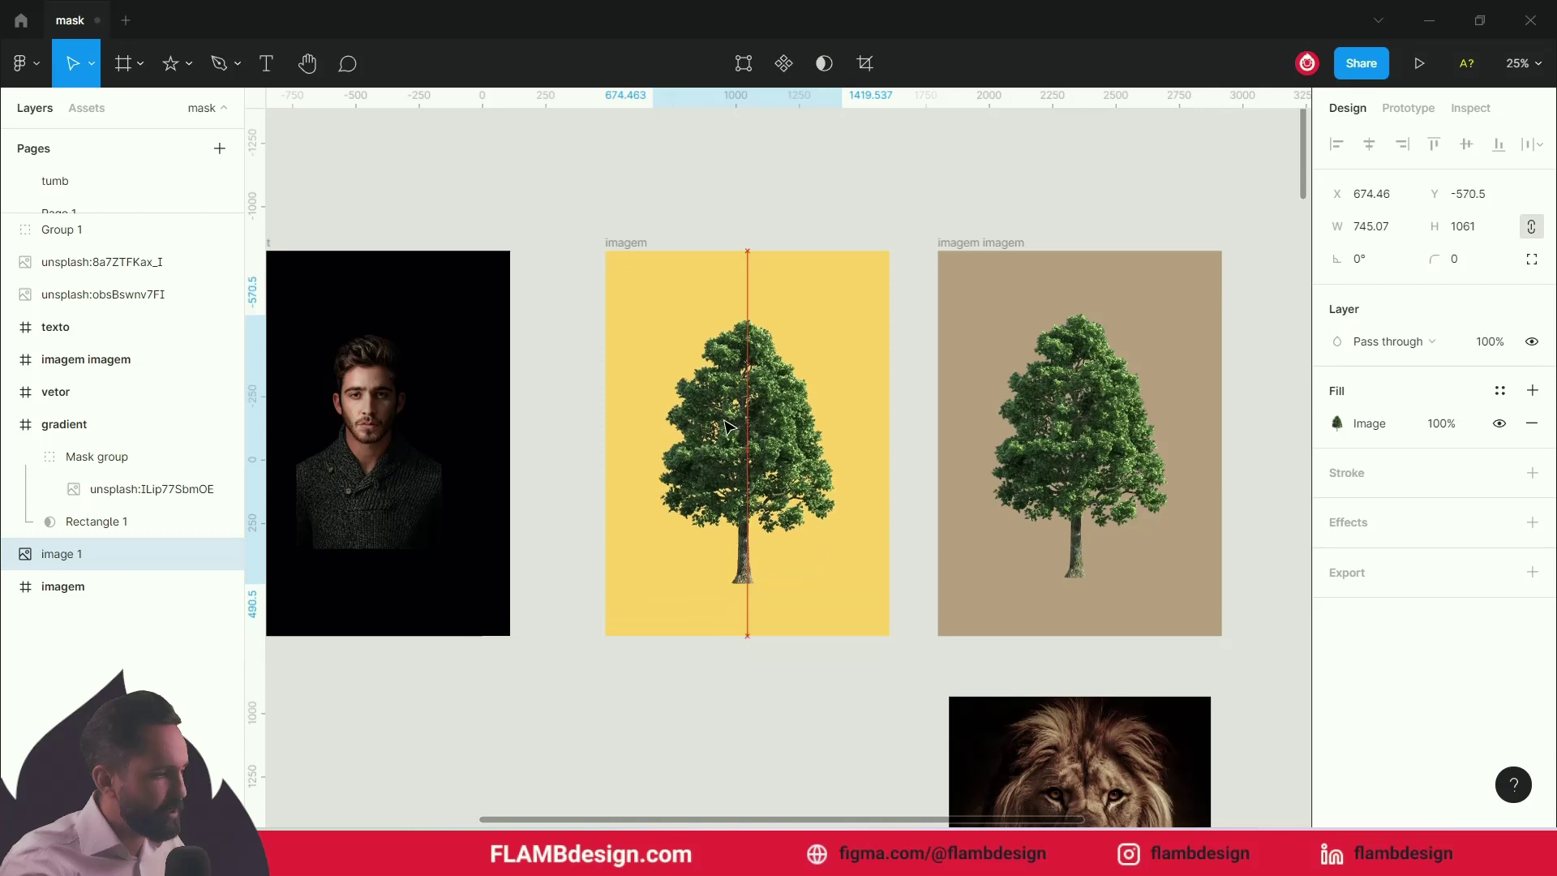
pyautogui.moveTo(710, 652); pyautogui.dragTo(740, 527)
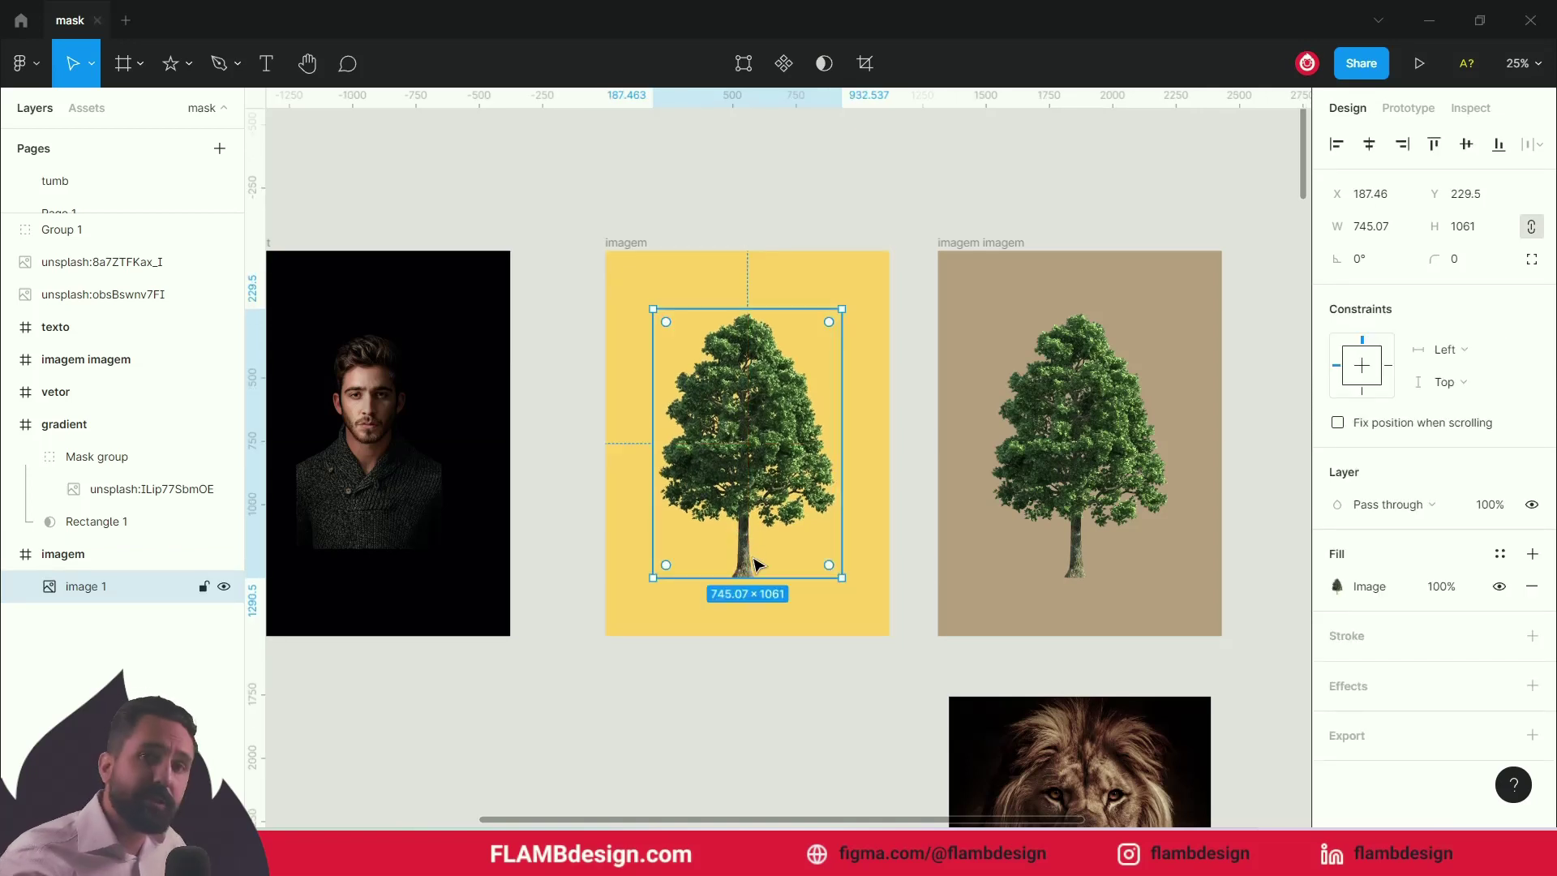
pyautogui.click(793, 673)
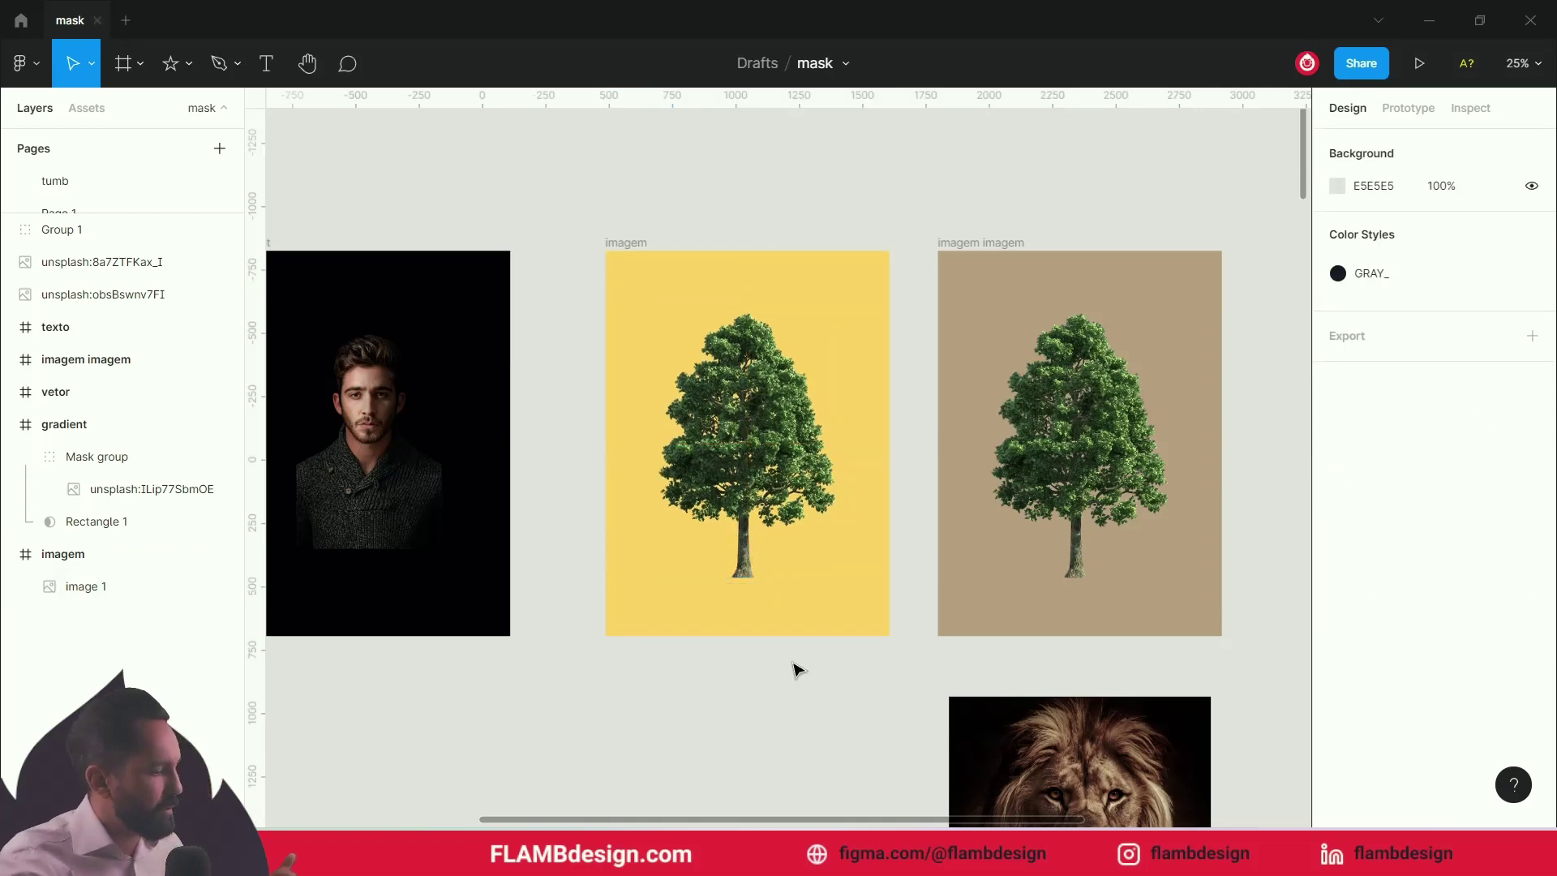
pyautogui.click(769, 410)
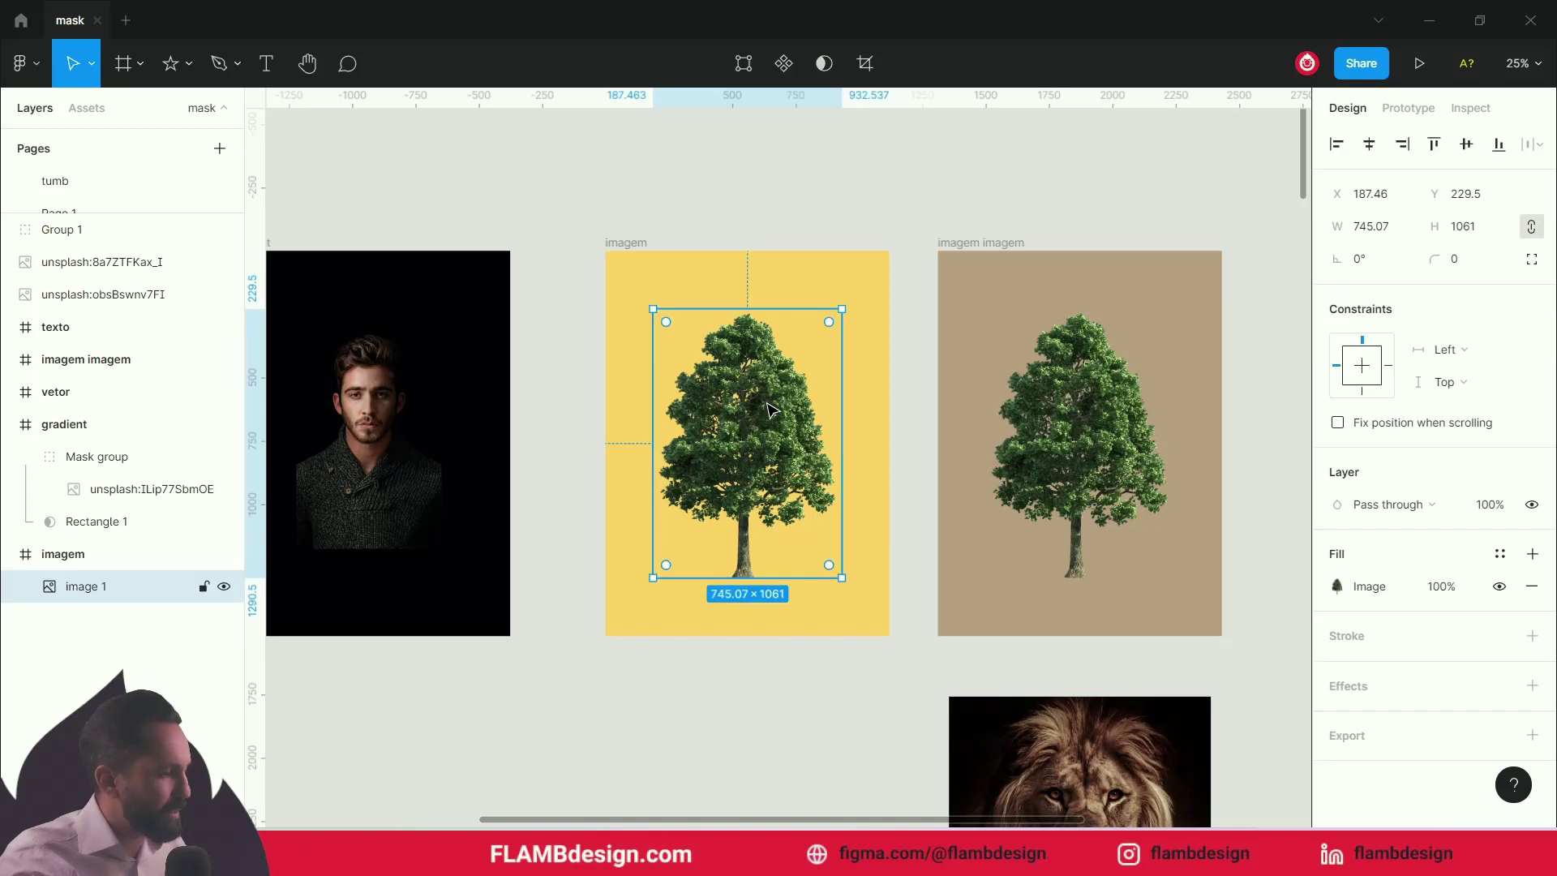
pyautogui.moveTo(769, 410); pyautogui.dragTo(721, 766)
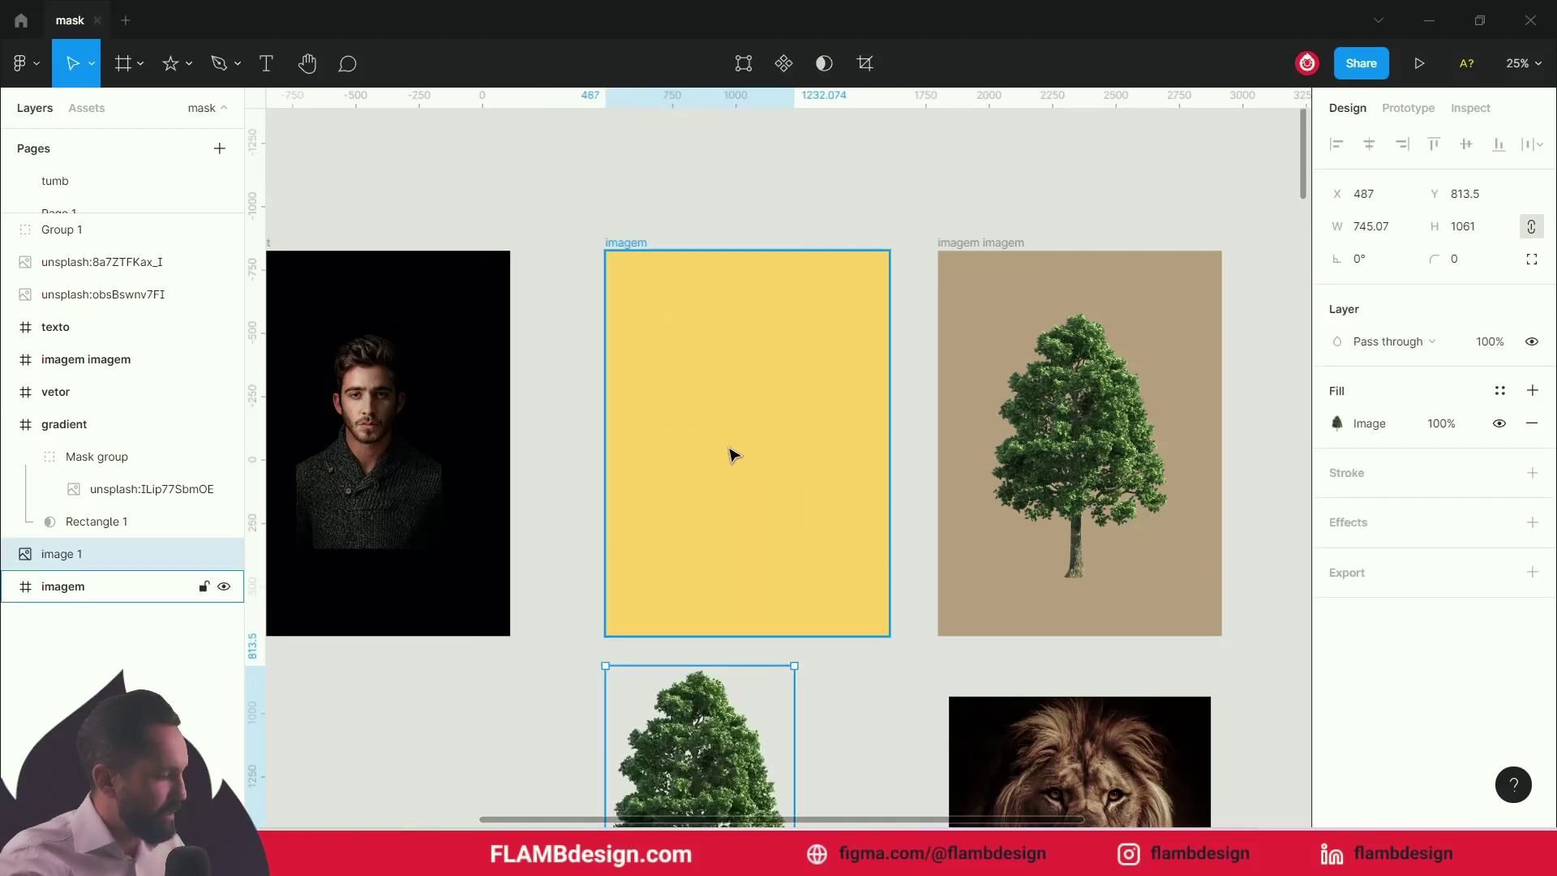
# - Draw a 704×940 rectangle inside the imagem frame and fill it bright green 00BC35
pyautogui.press('r')
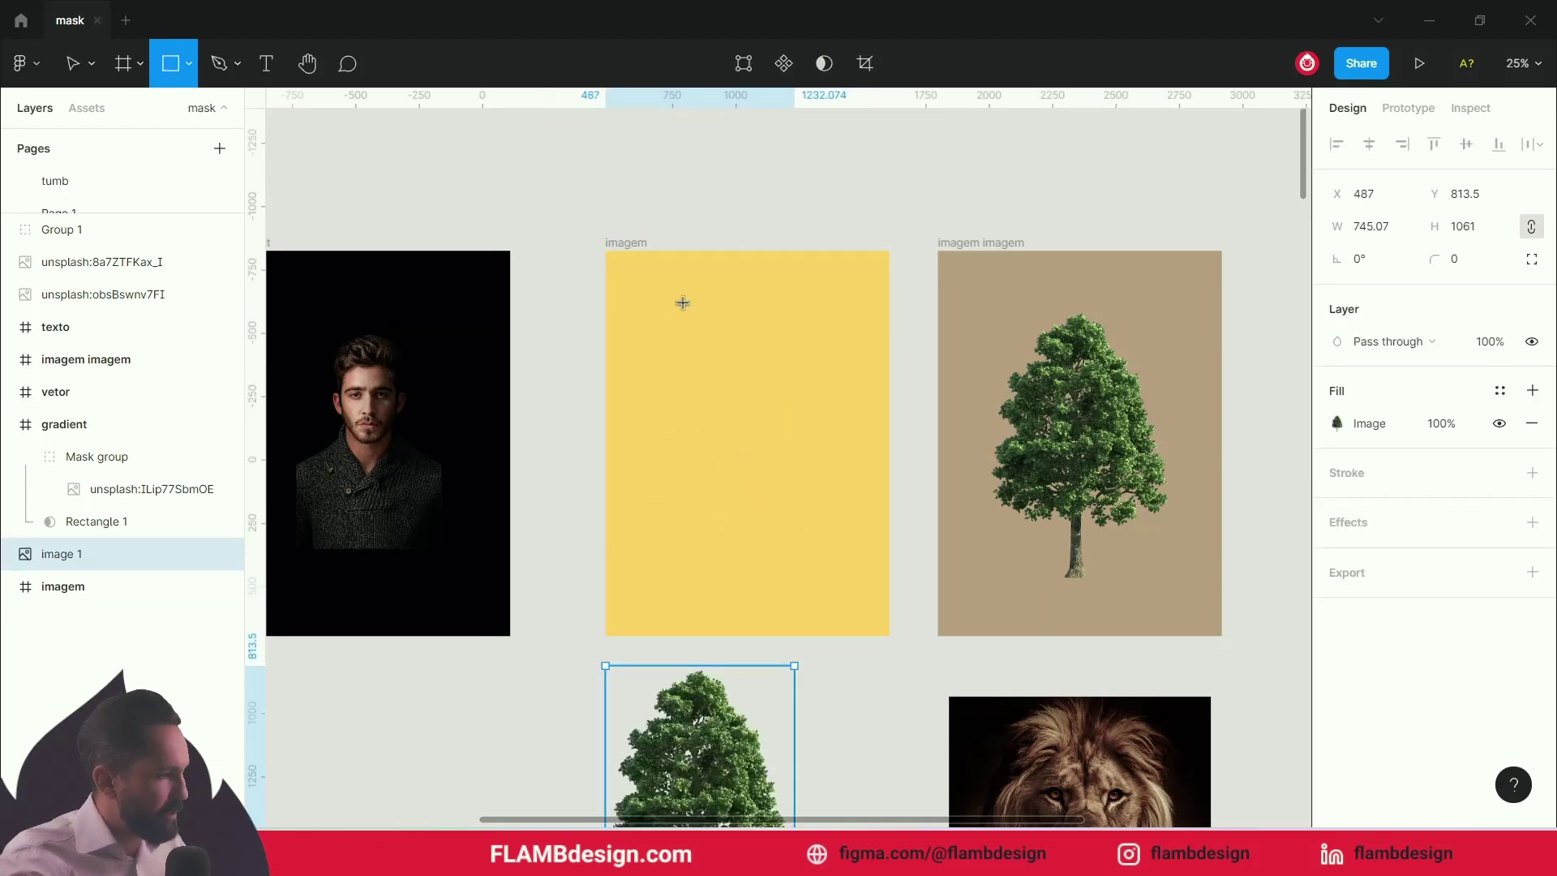
pyautogui.moveTo(663, 317); pyautogui.dragTo(841, 557)
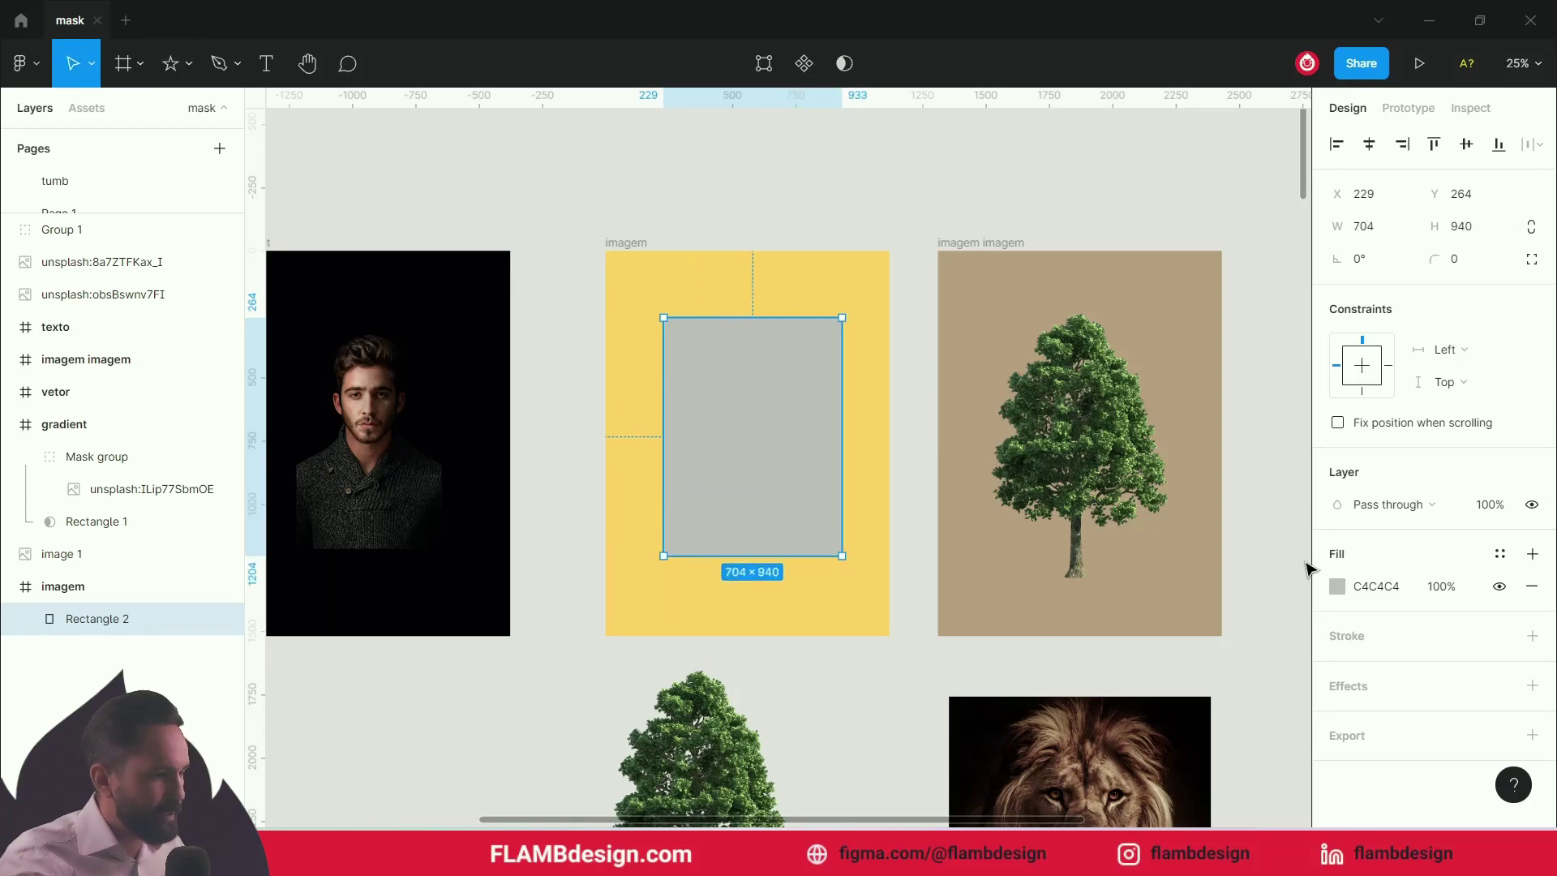
pyautogui.click(1337, 586)
pyautogui.moveTo(1200, 585); pyautogui.dragTo(1193, 586)
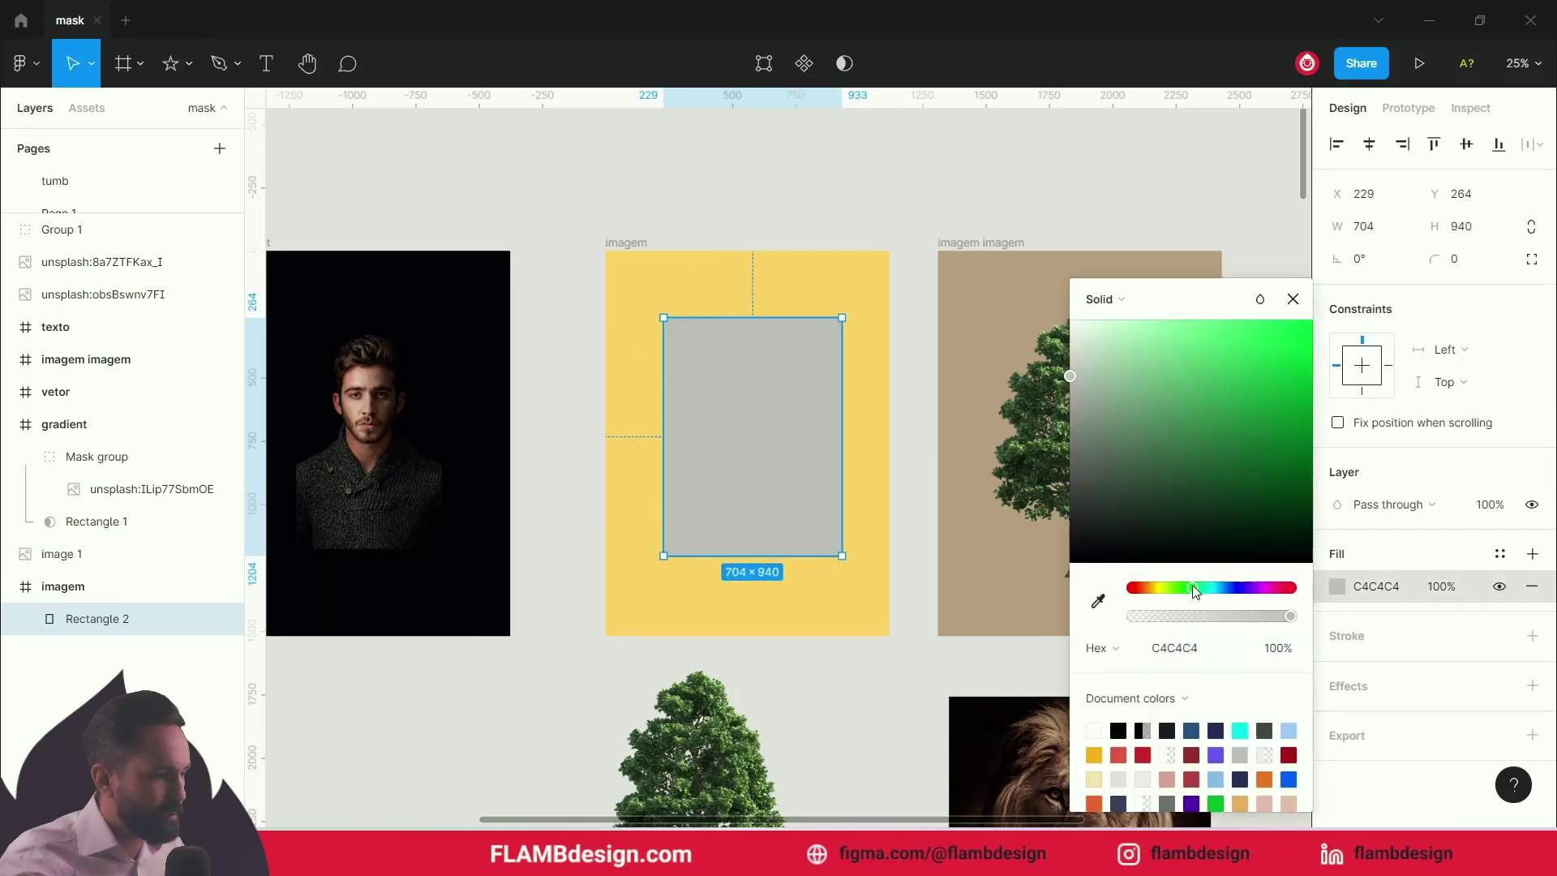
pyautogui.moveTo(1253, 441); pyautogui.dragTo(1349, 397)
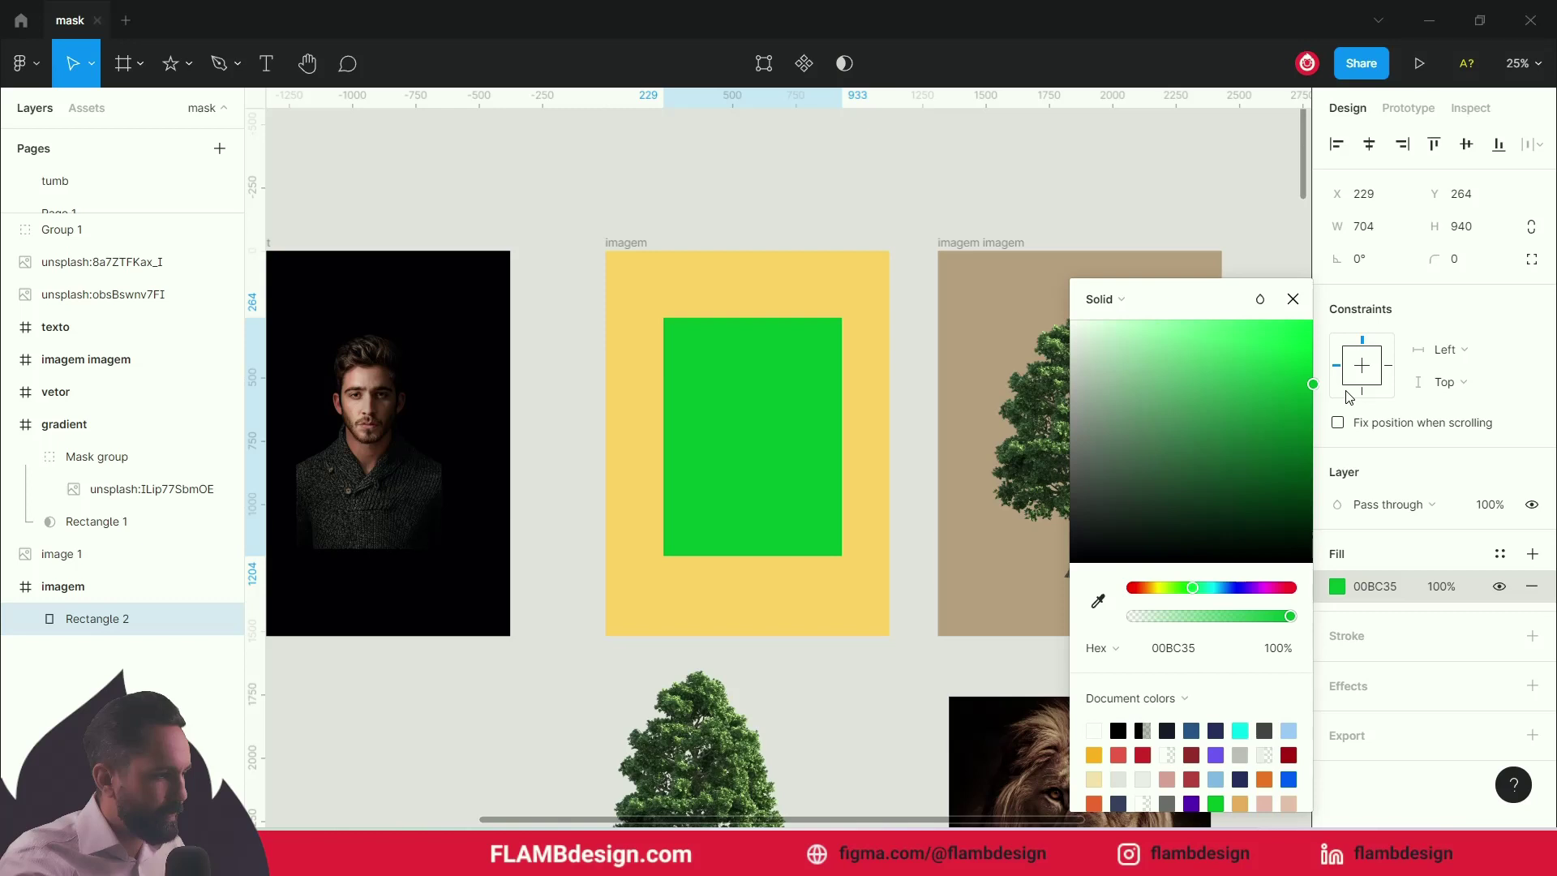
# - Fit the tree image over the green rectangle and send it beneath the rectangle
pyautogui.click(980, 160)
pyautogui.moveTo(725, 722)
pyautogui.mouseDown()
pyautogui.moveTo(774, 394)
pyautogui.moveTo(768, 412)
pyautogui.mouseUp()
pyautogui.click(706, 289)
pyautogui.moveTo(757, 478); pyautogui.dragTo(763, 478)
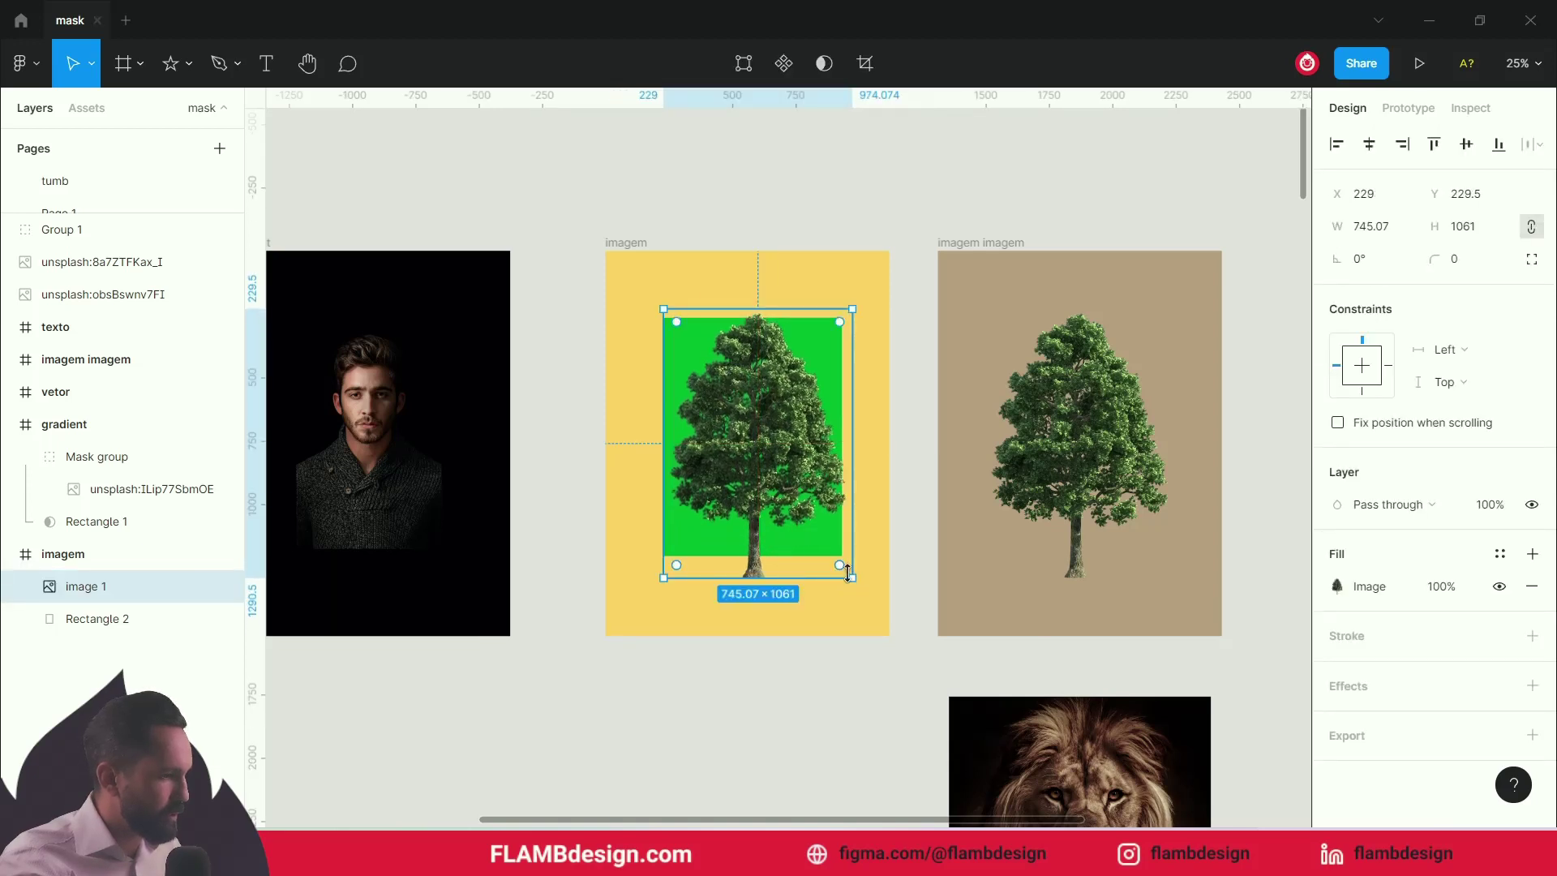
pyautogui.moveTo(853, 579); pyautogui.dragTo(843, 556)
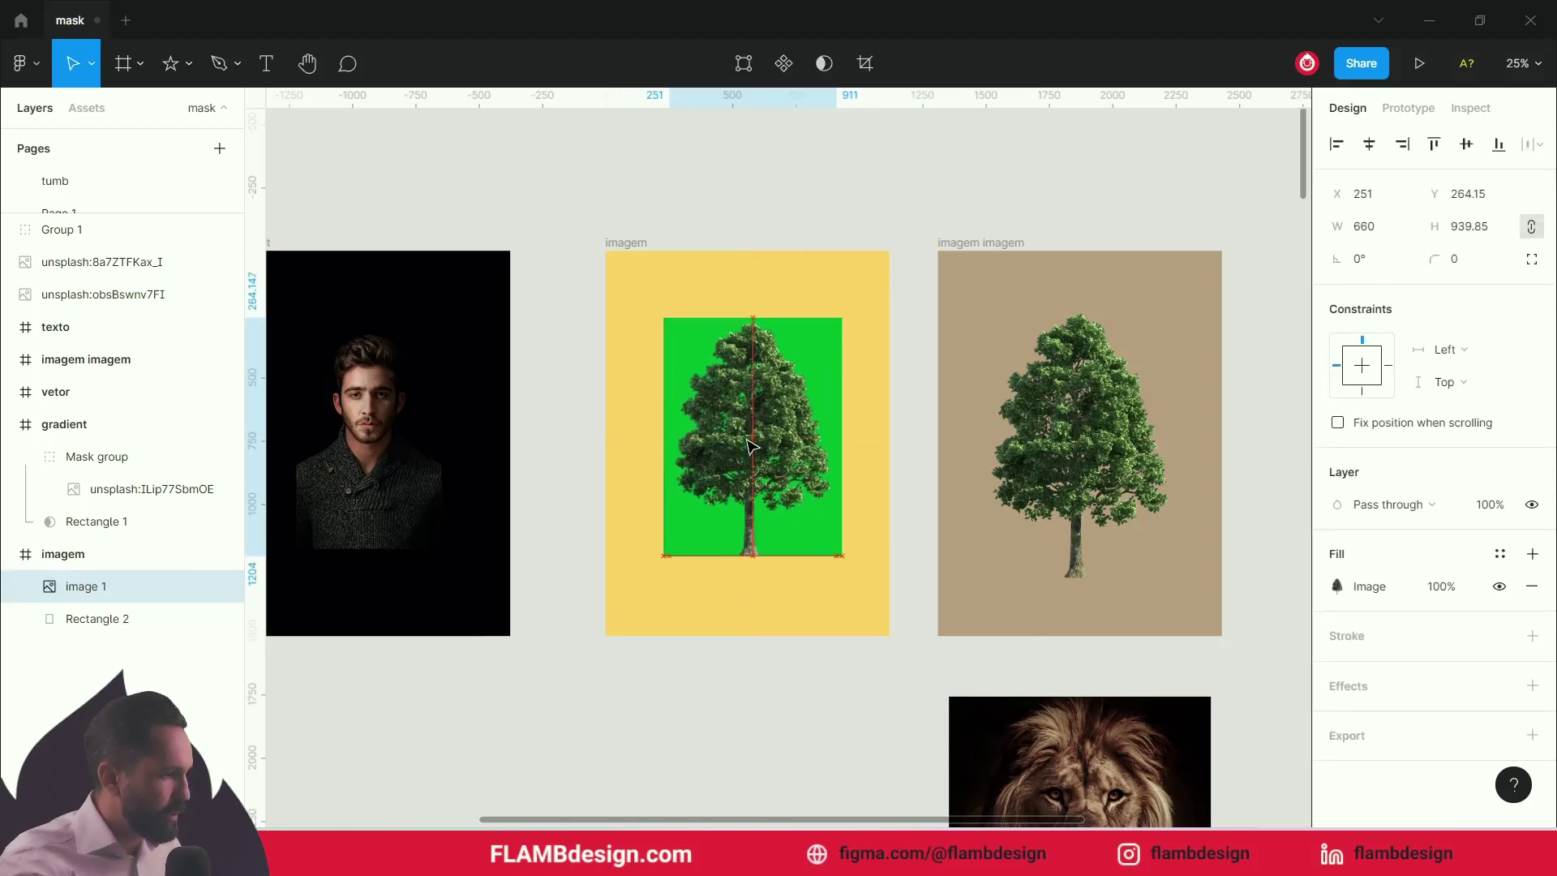
pyautogui.moveTo(757, 438); pyautogui.dragTo(753, 440)
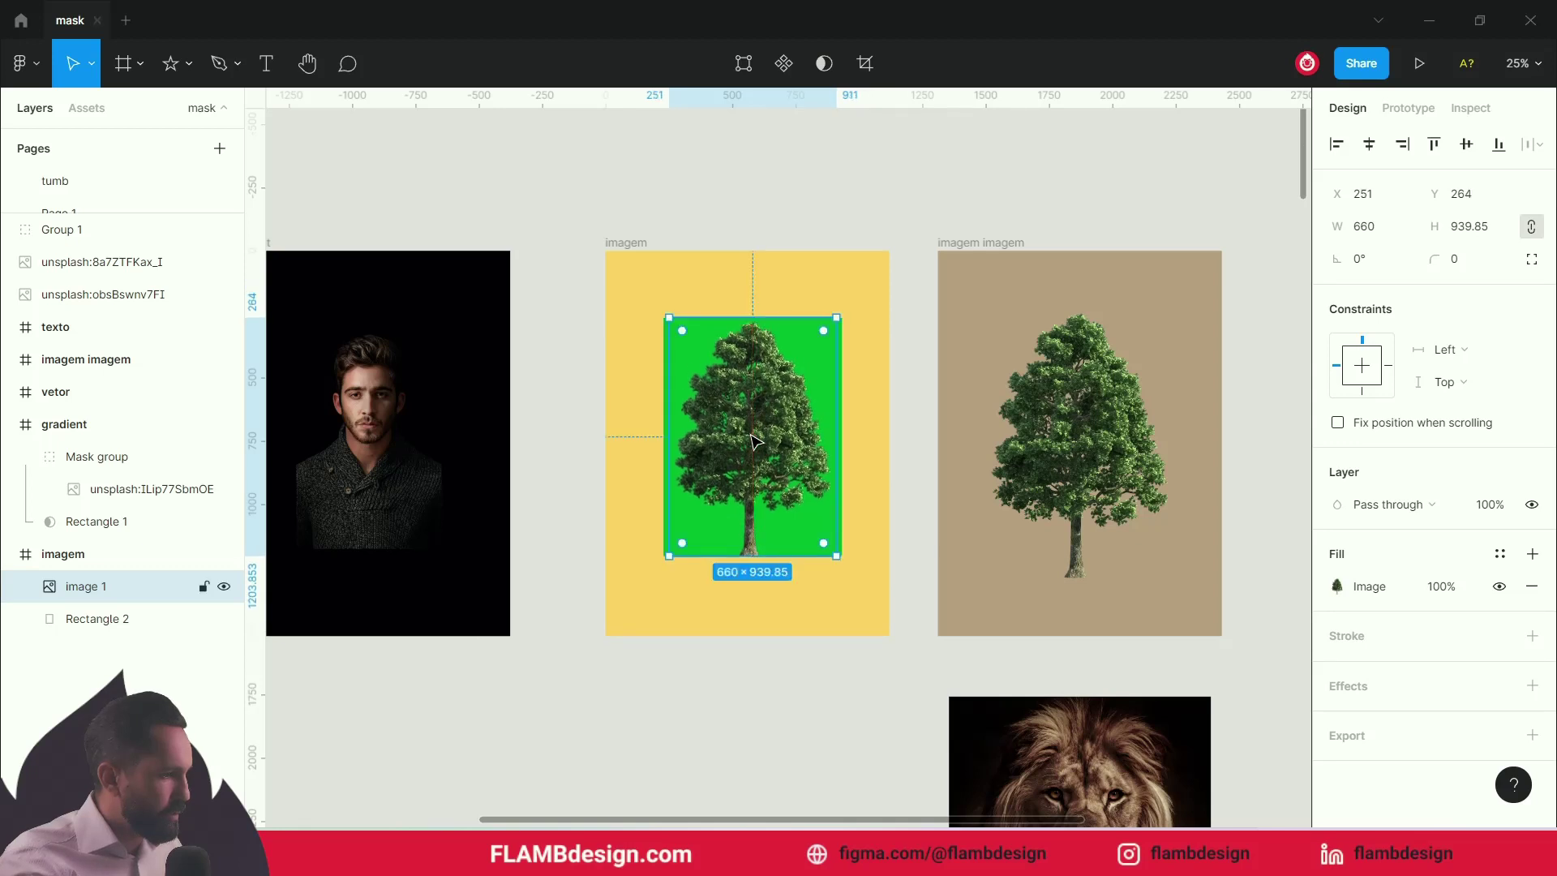
pyautogui.rightClick(752, 440)
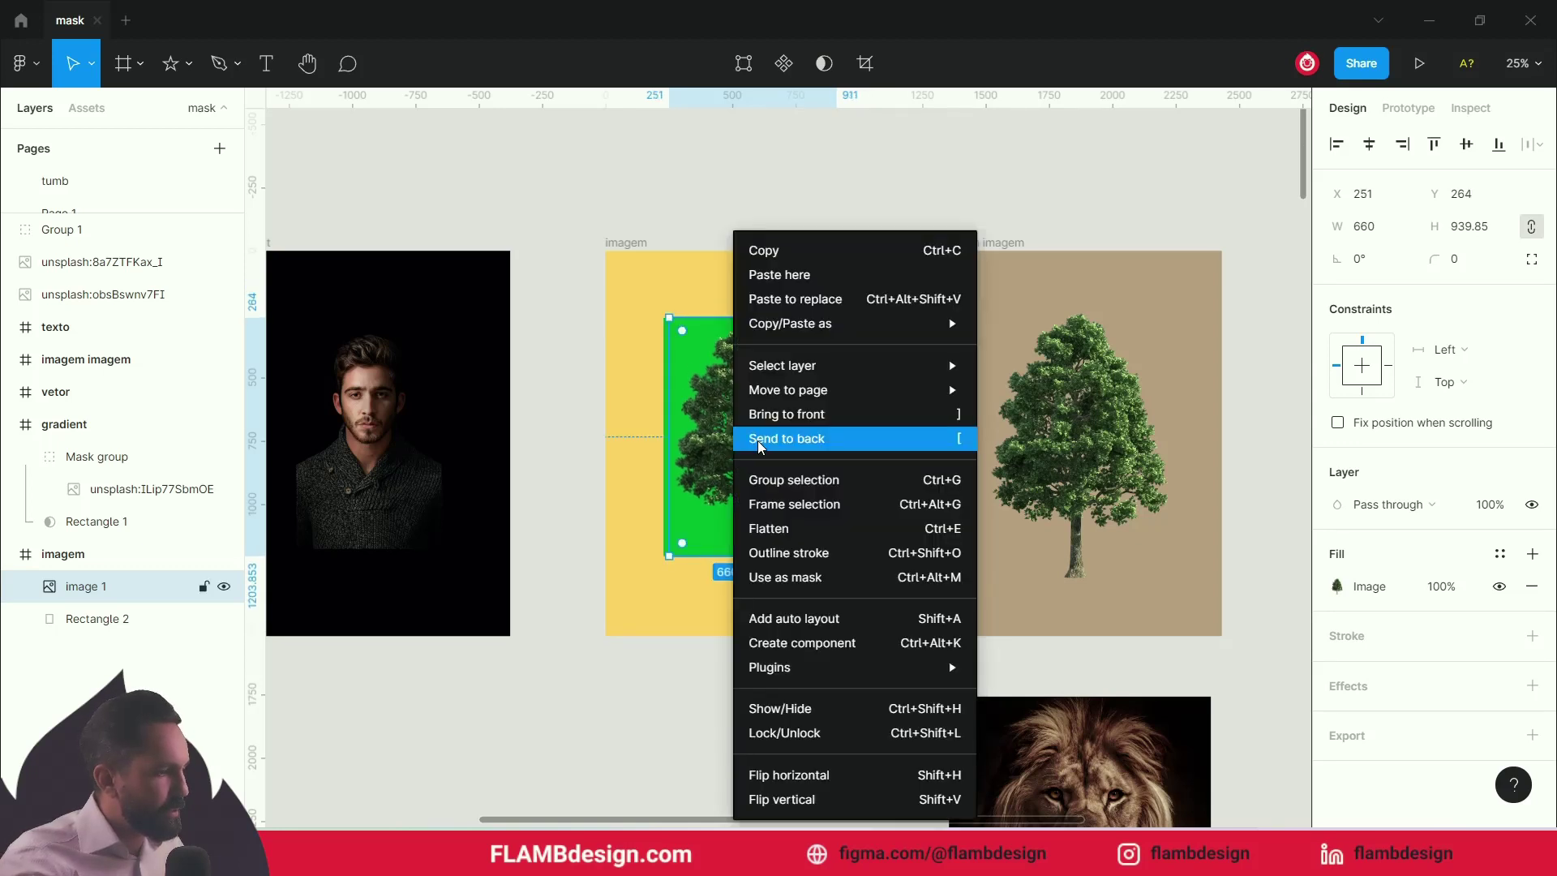
pyautogui.click(760, 439)
# - Mask the green rectangle with the tree shape and darken its fill to 1D873B
pyautogui.click(571, 403)
pyautogui.moveTo(556, 361); pyautogui.dragTo(825, 491)
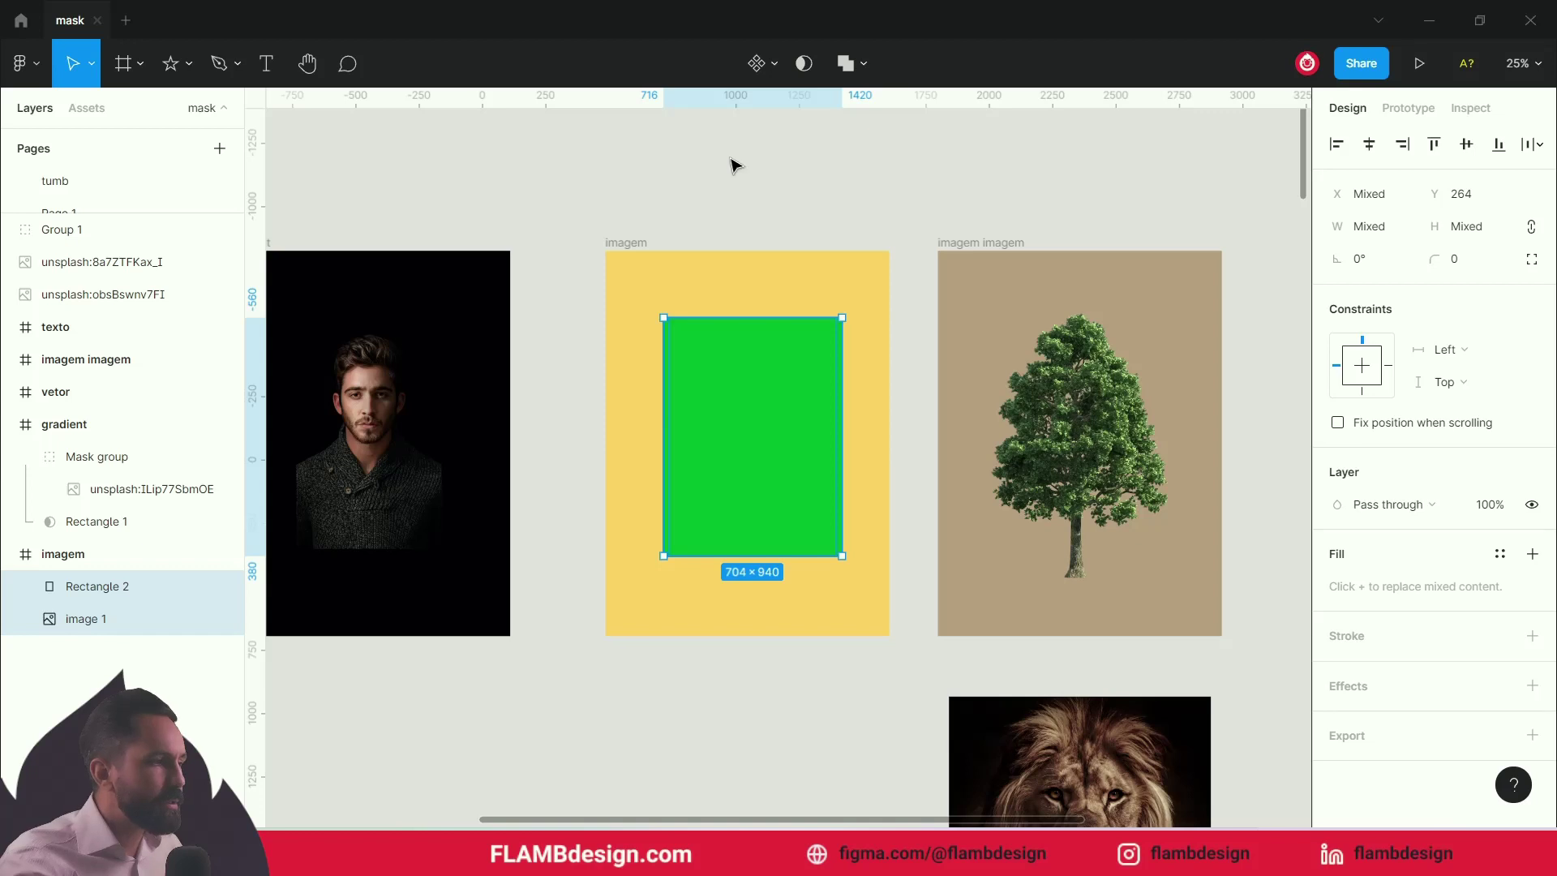
pyautogui.click(804, 63)
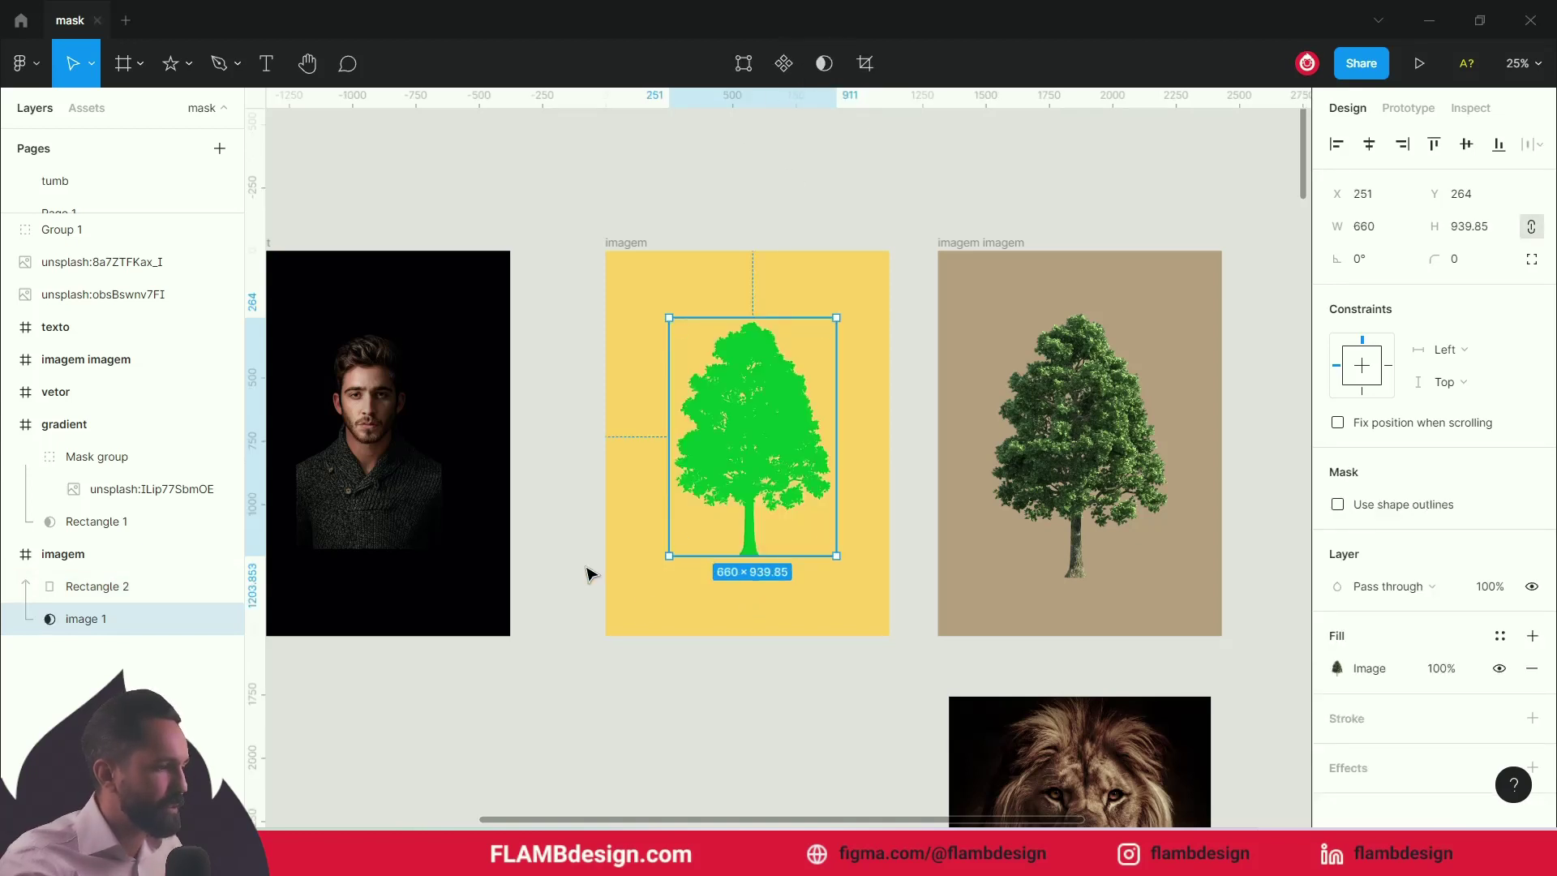
pyautogui.click(574, 528)
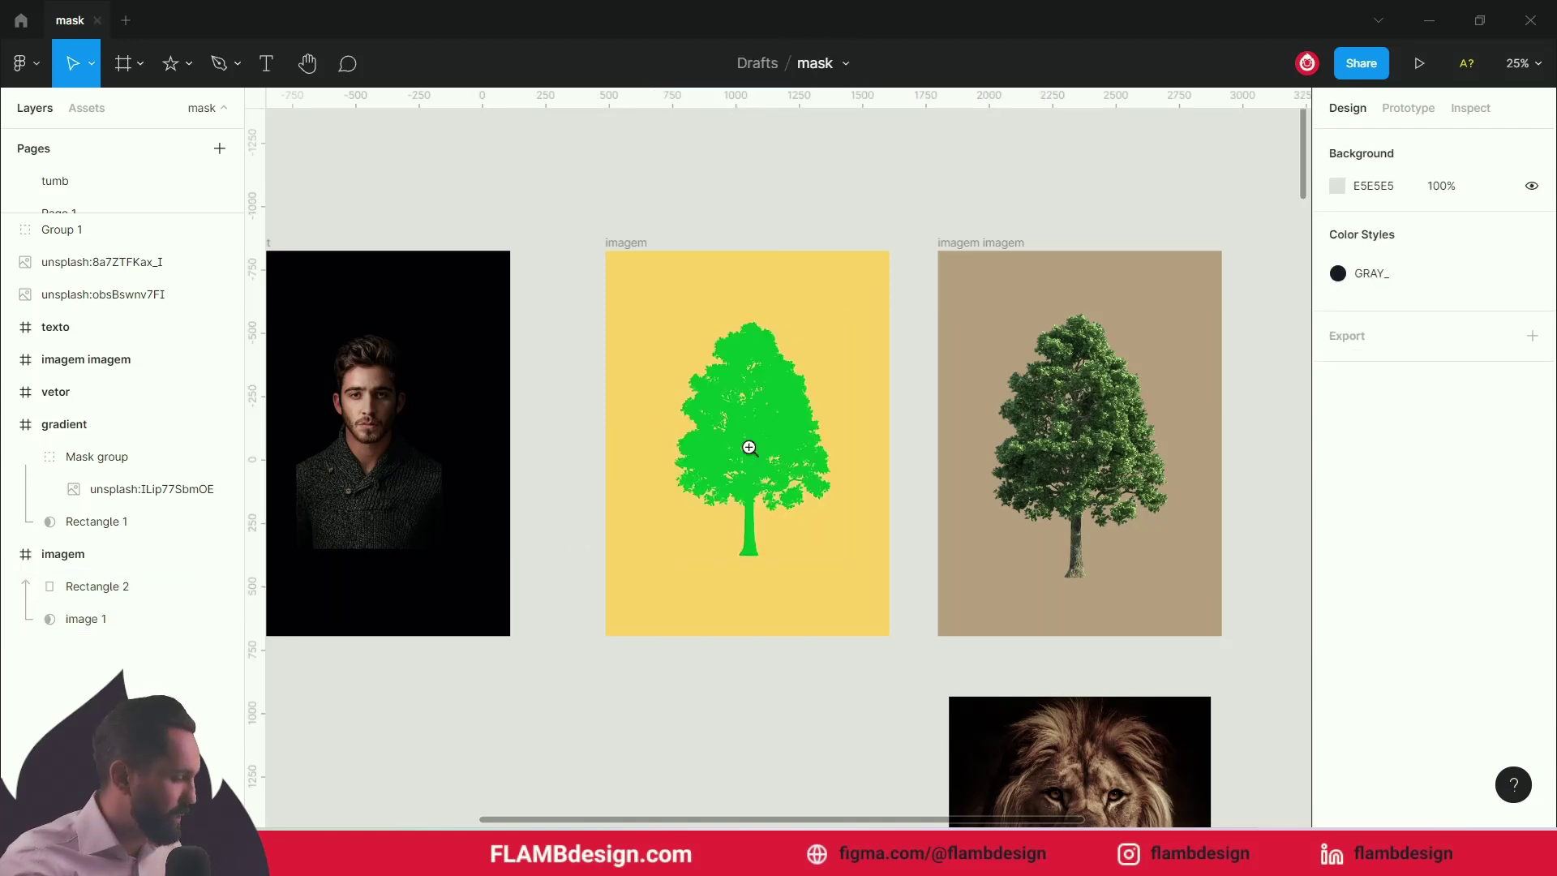
pyautogui.scroll(3, 754, 456)
pyautogui.click(811, 412)
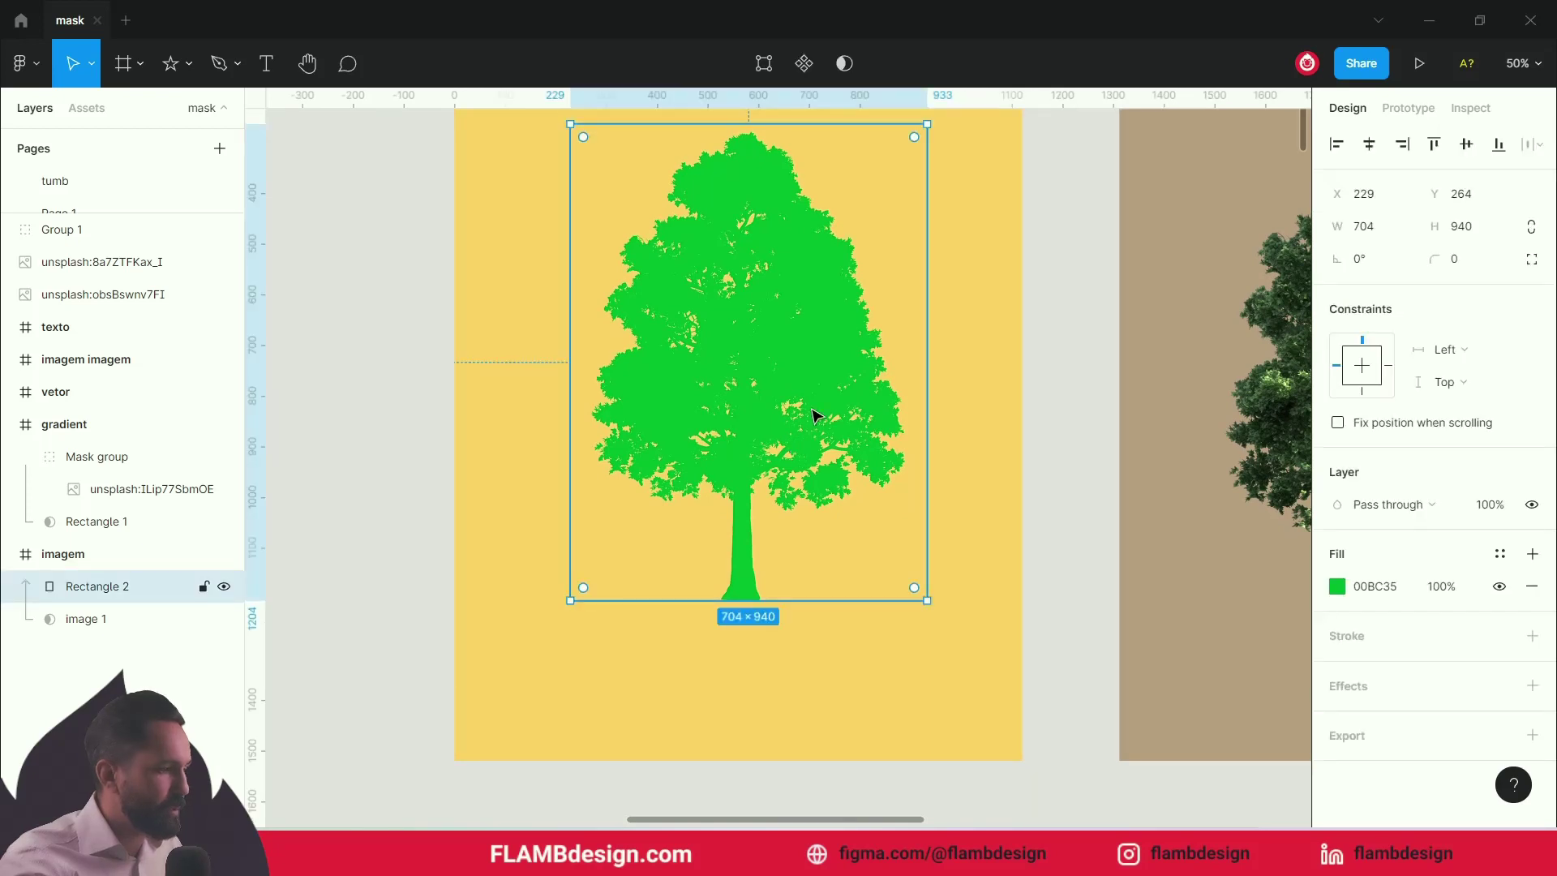
pyautogui.click(1337, 586)
pyautogui.moveTo(1220, 498)
pyautogui.mouseDown()
pyautogui.moveTo(1240, 401)
pyautogui.moveTo(1249, 436)
pyautogui.mouseUp()
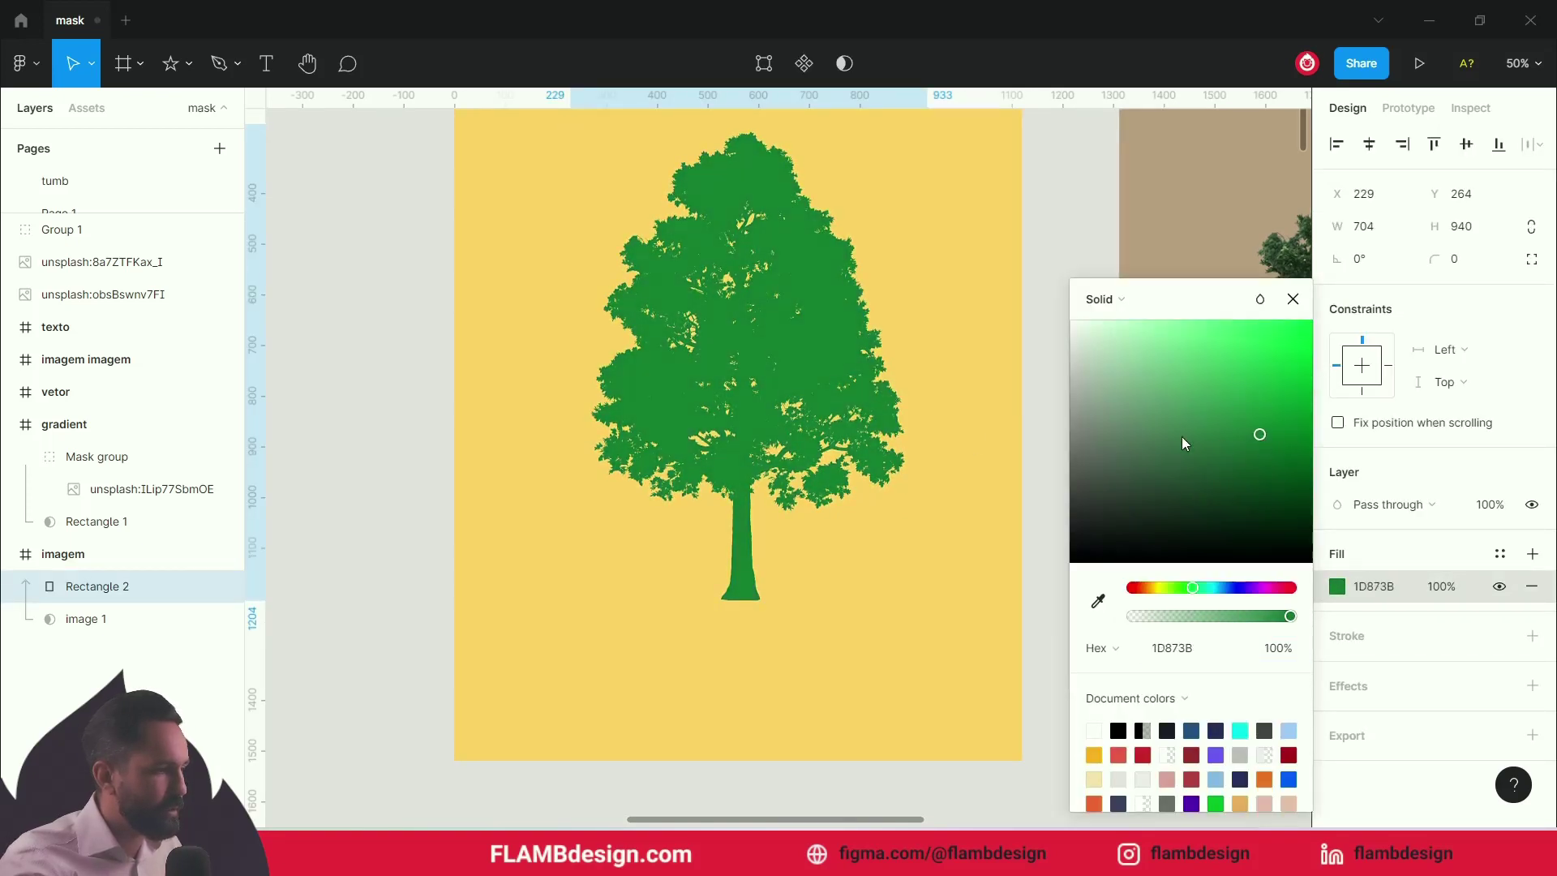
pyautogui.click(387, 425)
pyautogui.hotkey('shift', '1')
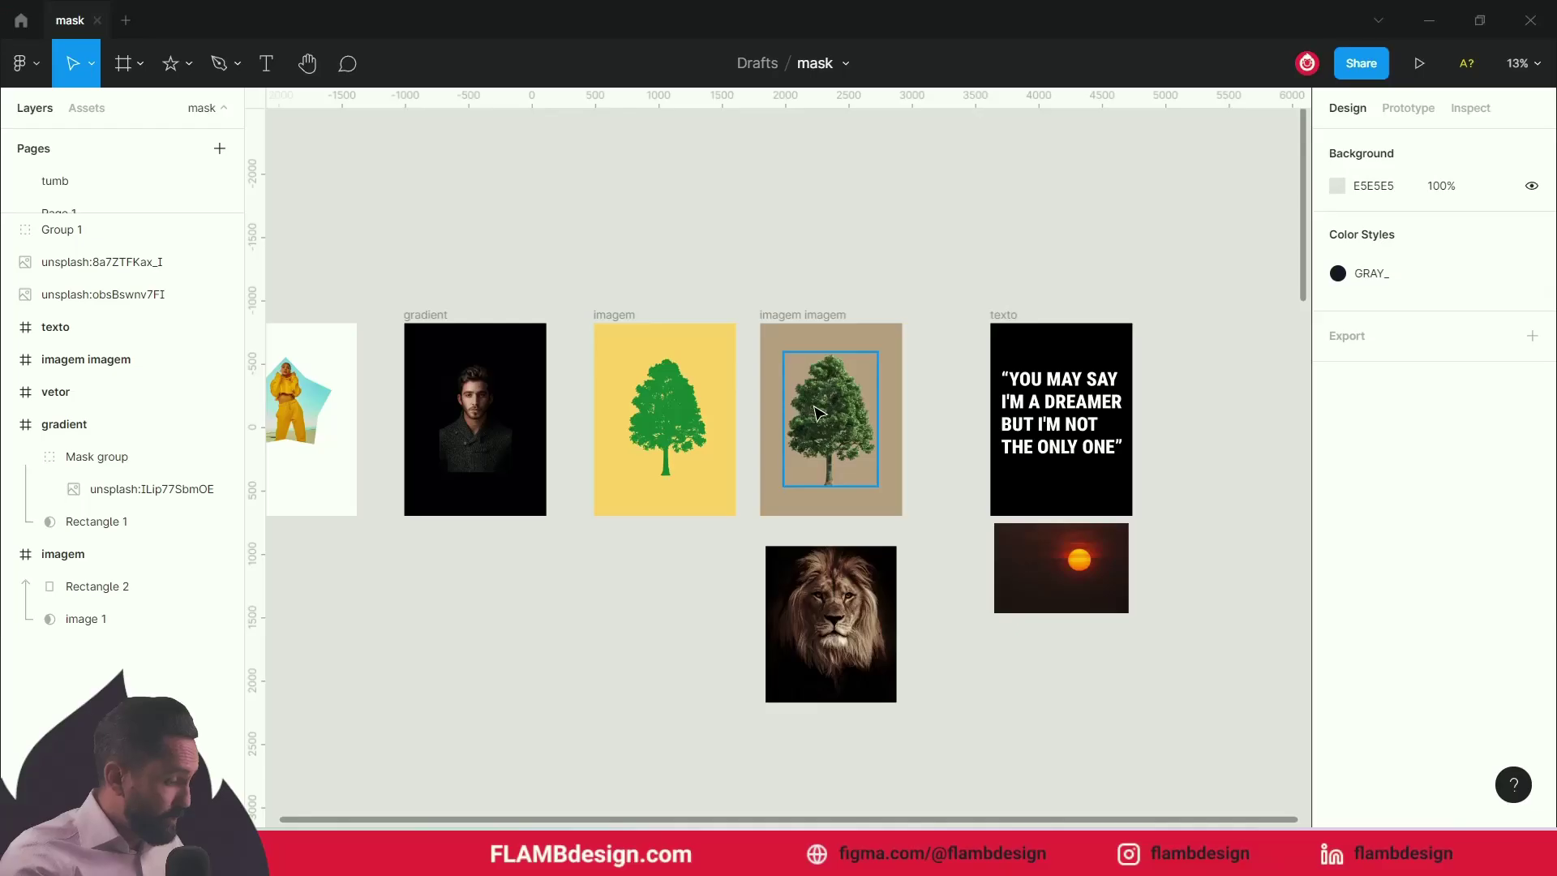
# - Select the lion photo and inspect its image fill settings
pyautogui.scroll(5, 802, 349)
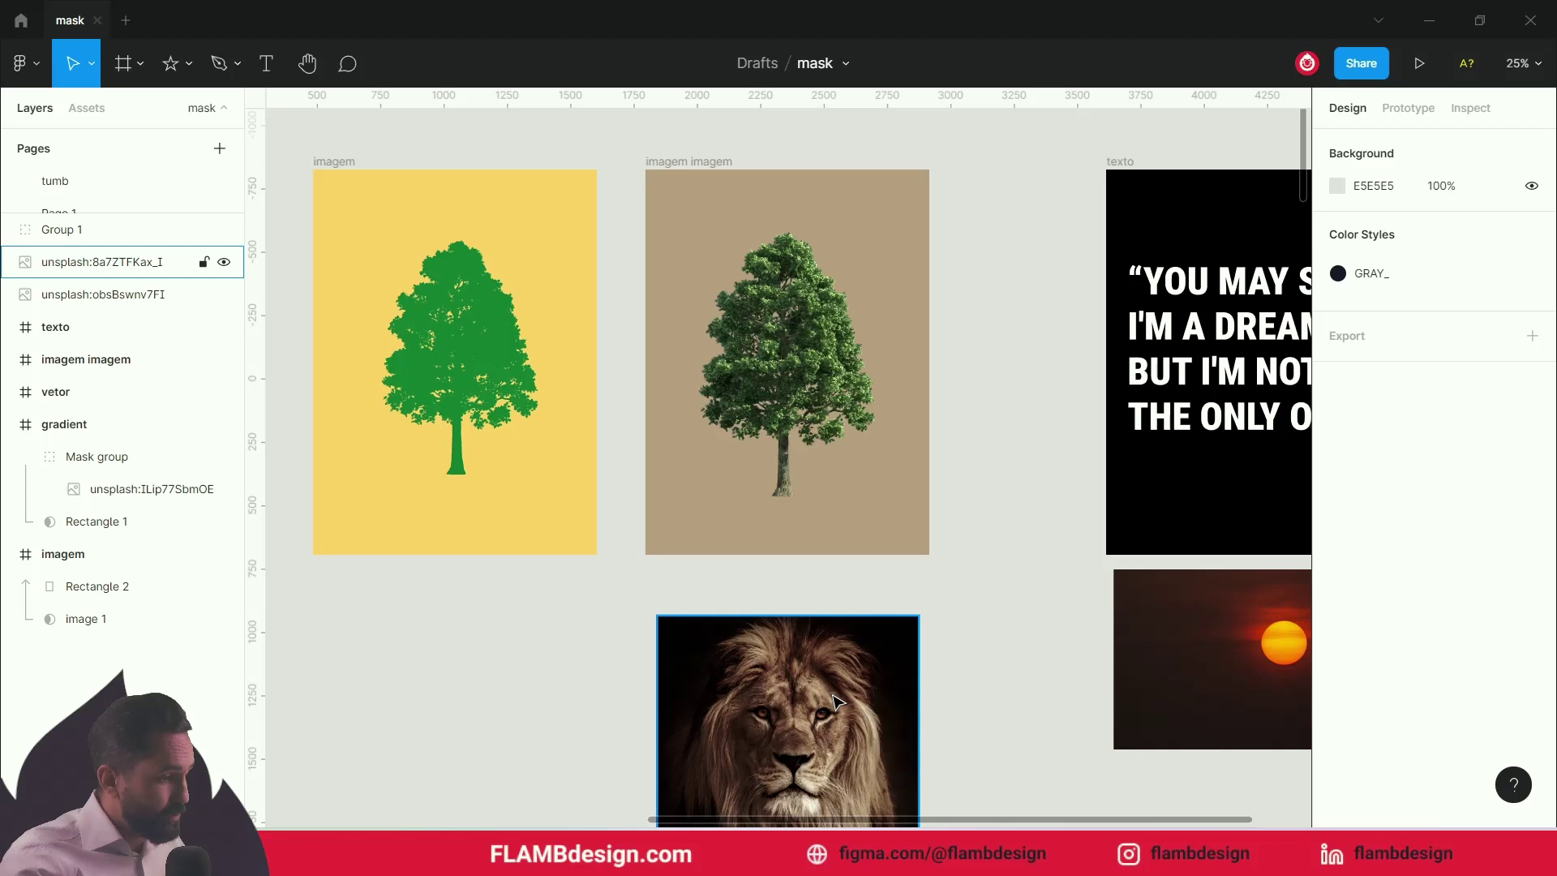
pyautogui.click(829, 655)
pyautogui.click(788, 470)
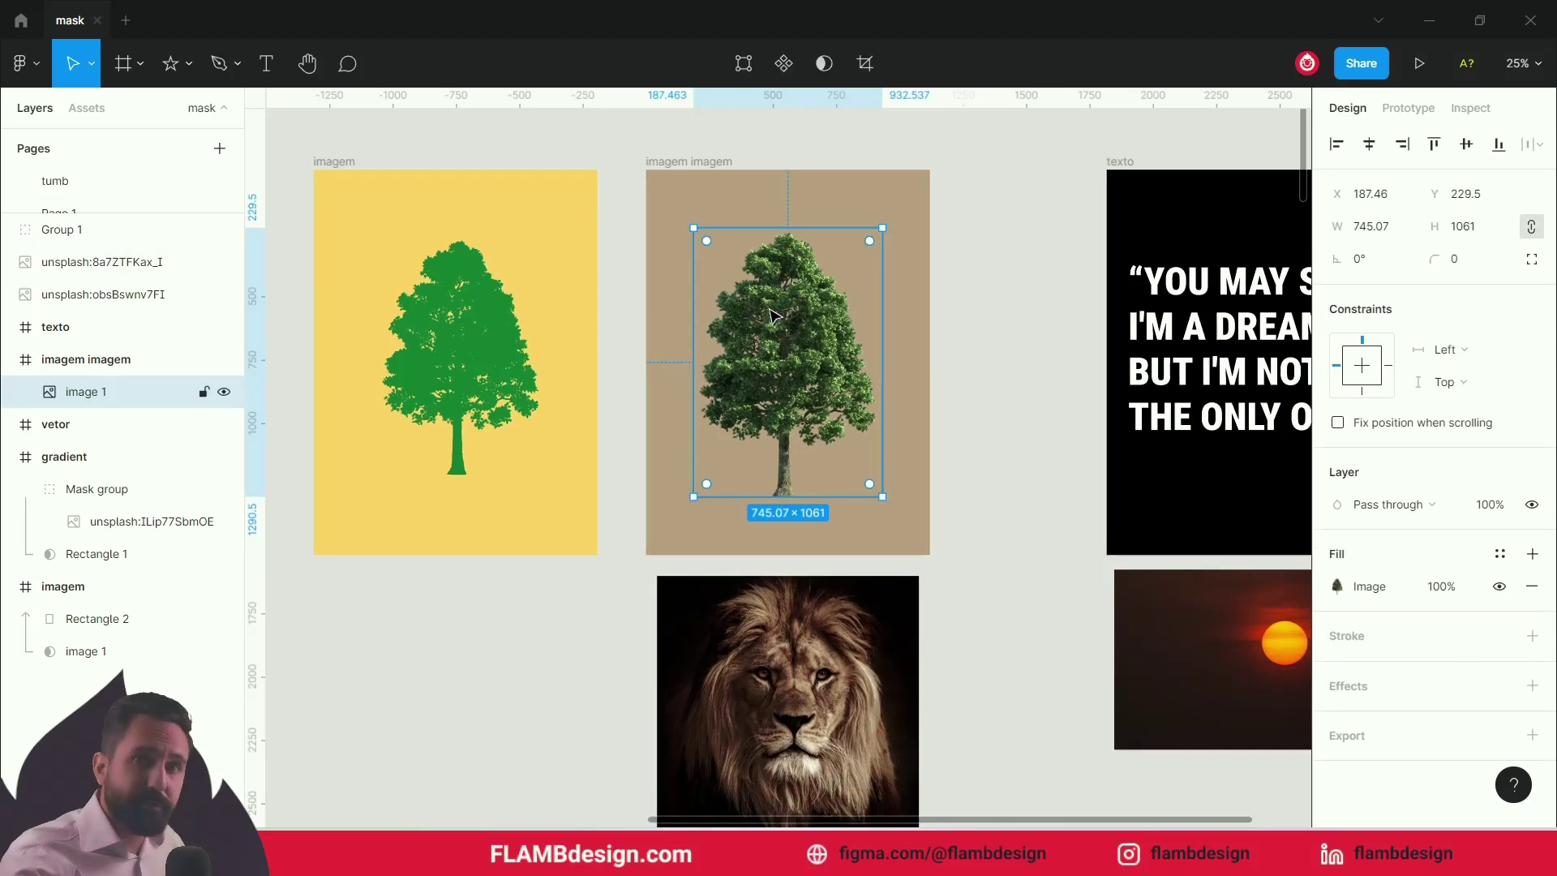
pyautogui.click(794, 580)
pyautogui.press('Return')
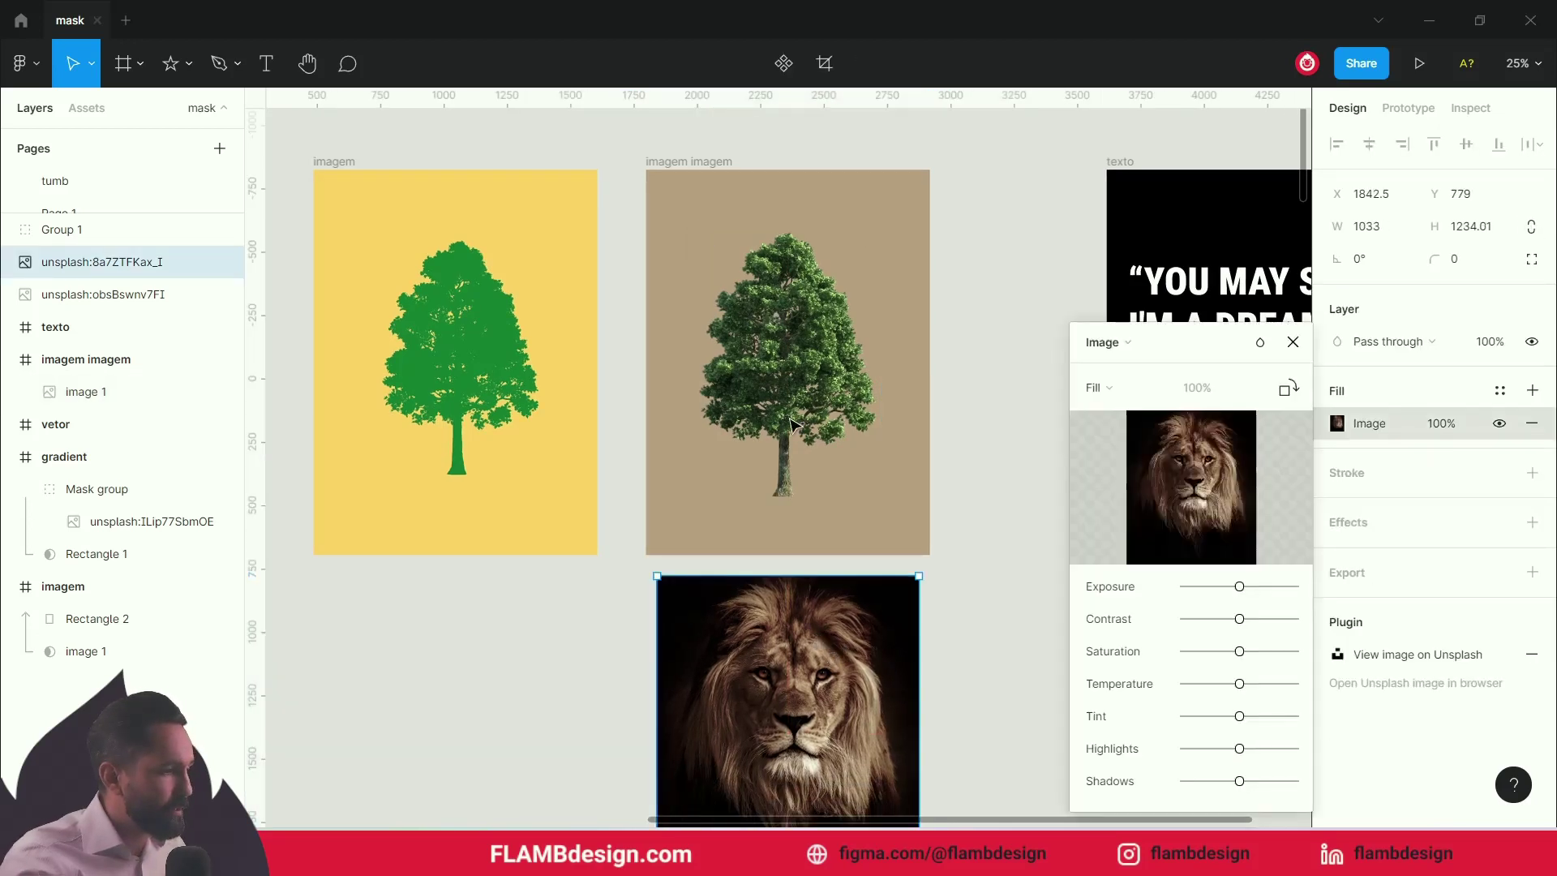
pyautogui.press('Escape')
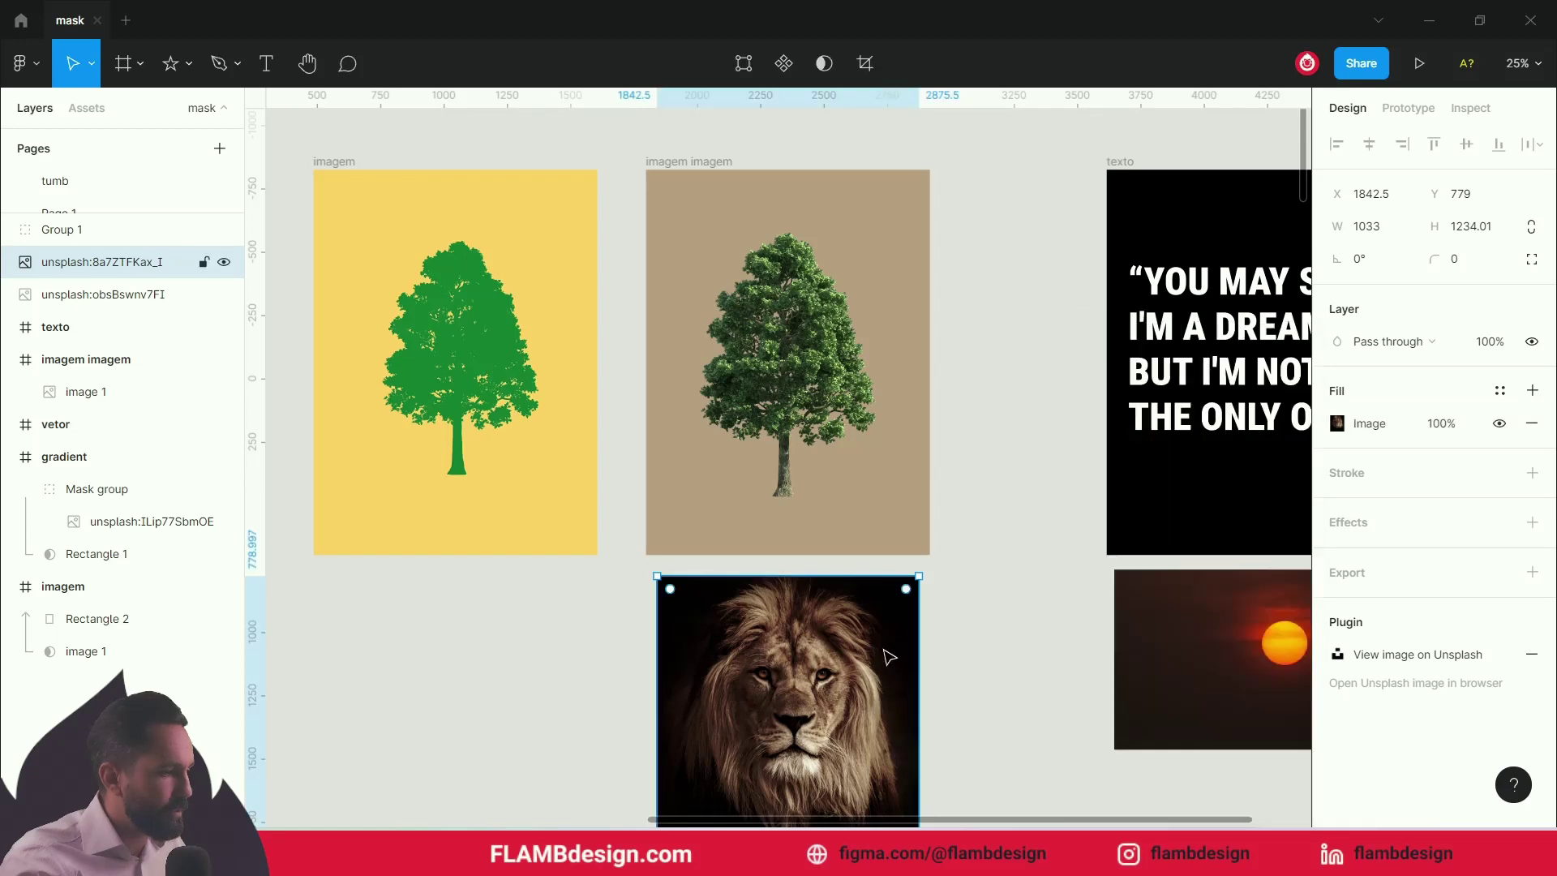
pyautogui.press('Return')
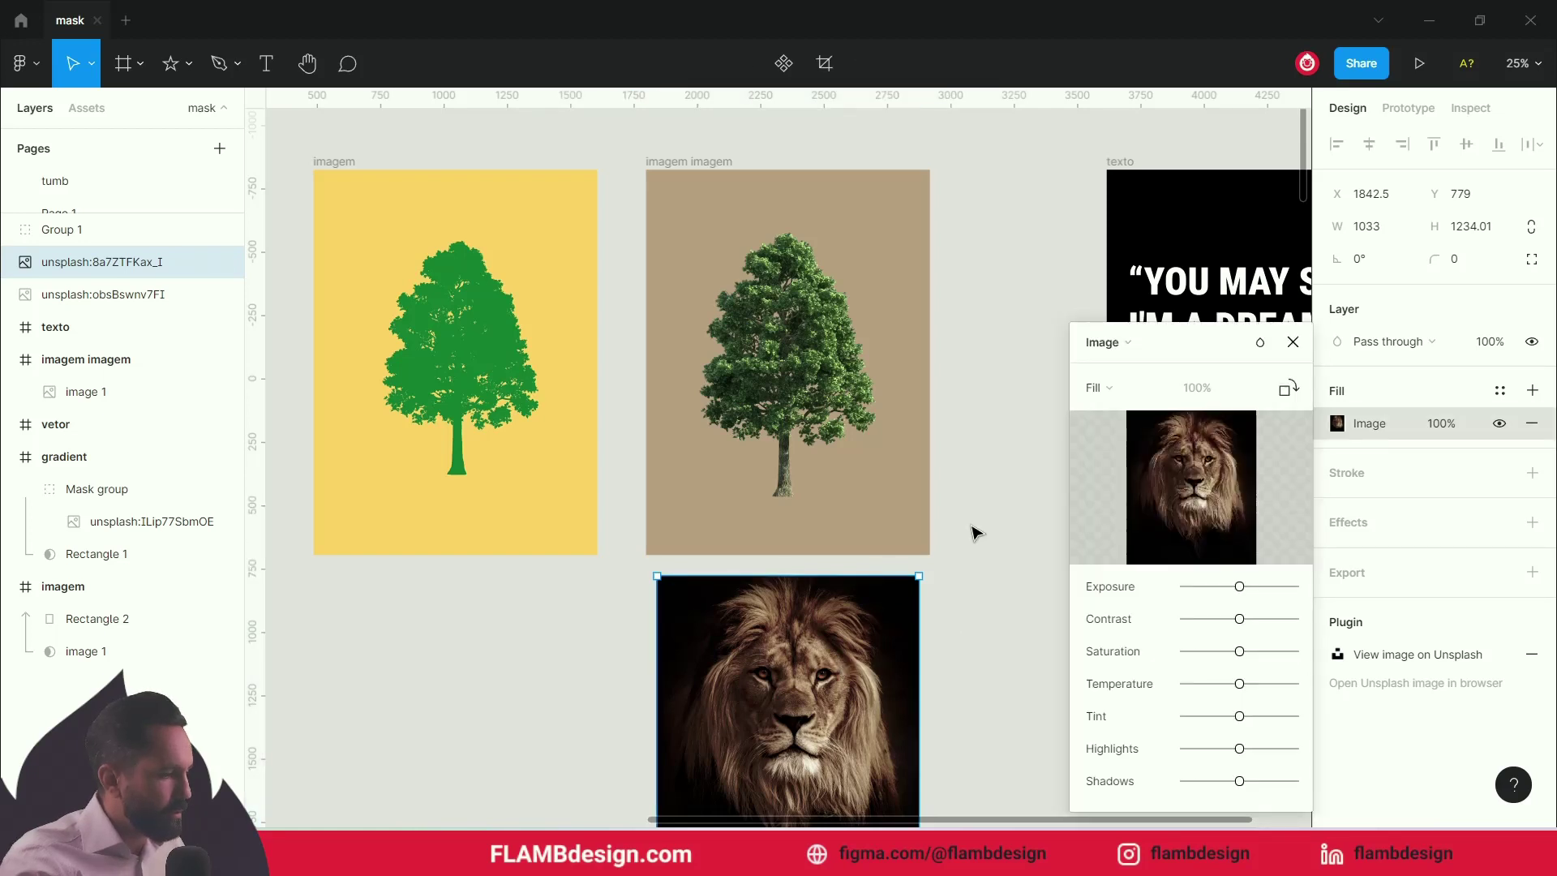
pyautogui.press('Escape')
# - Move the lion photo over the tree in imagem imagem and mask it to the tree shape
pyautogui.moveTo(880, 607); pyautogui.dragTo(874, 242)
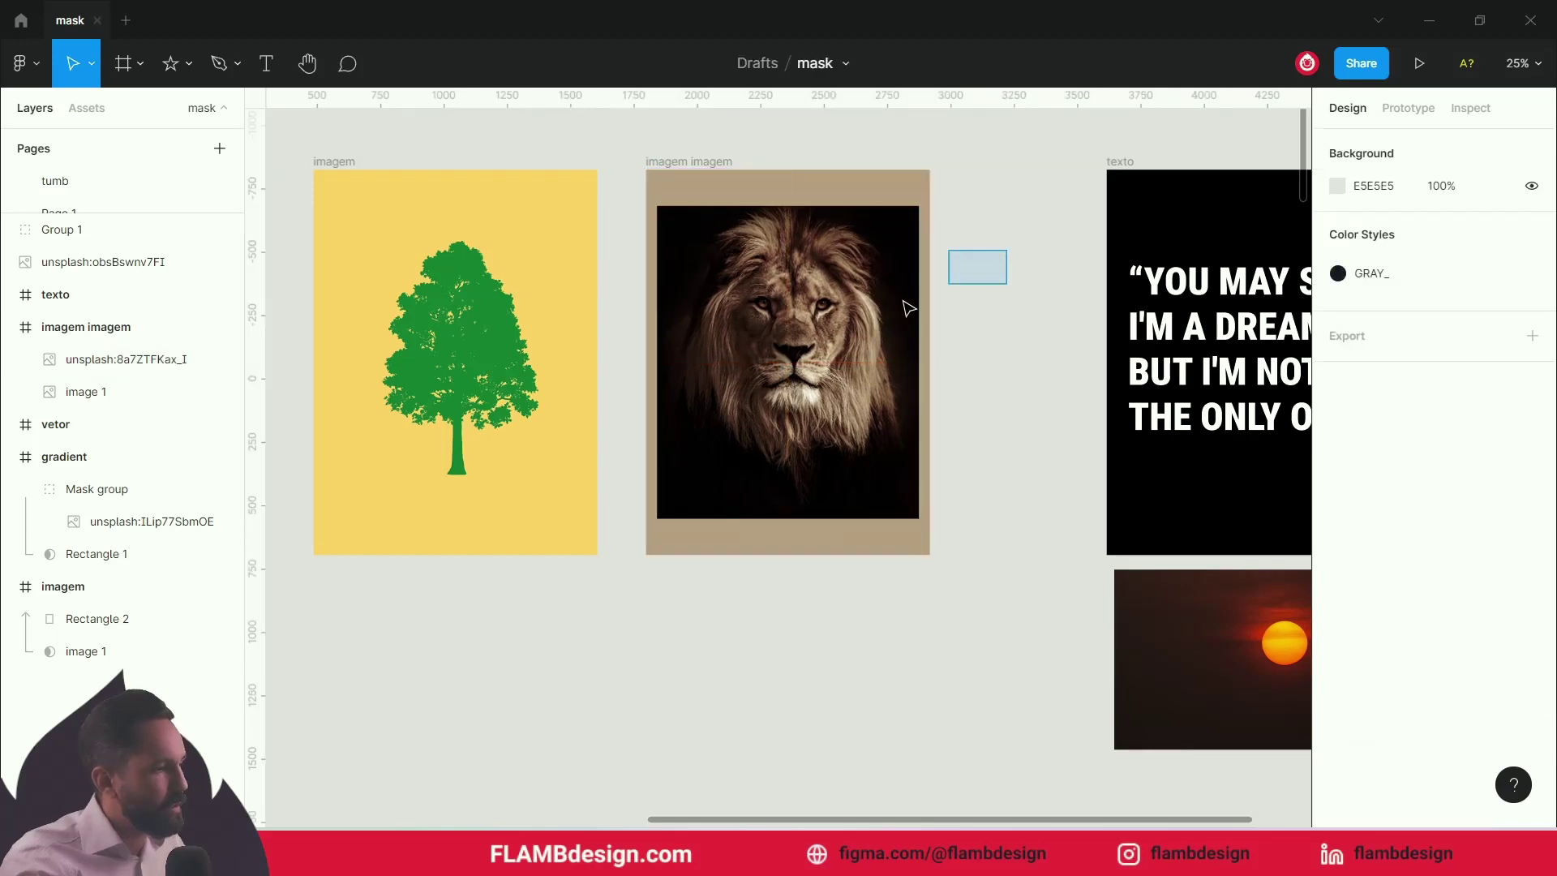
pyautogui.moveTo(1010, 252); pyautogui.dragTo(748, 361)
pyautogui.click(804, 63)
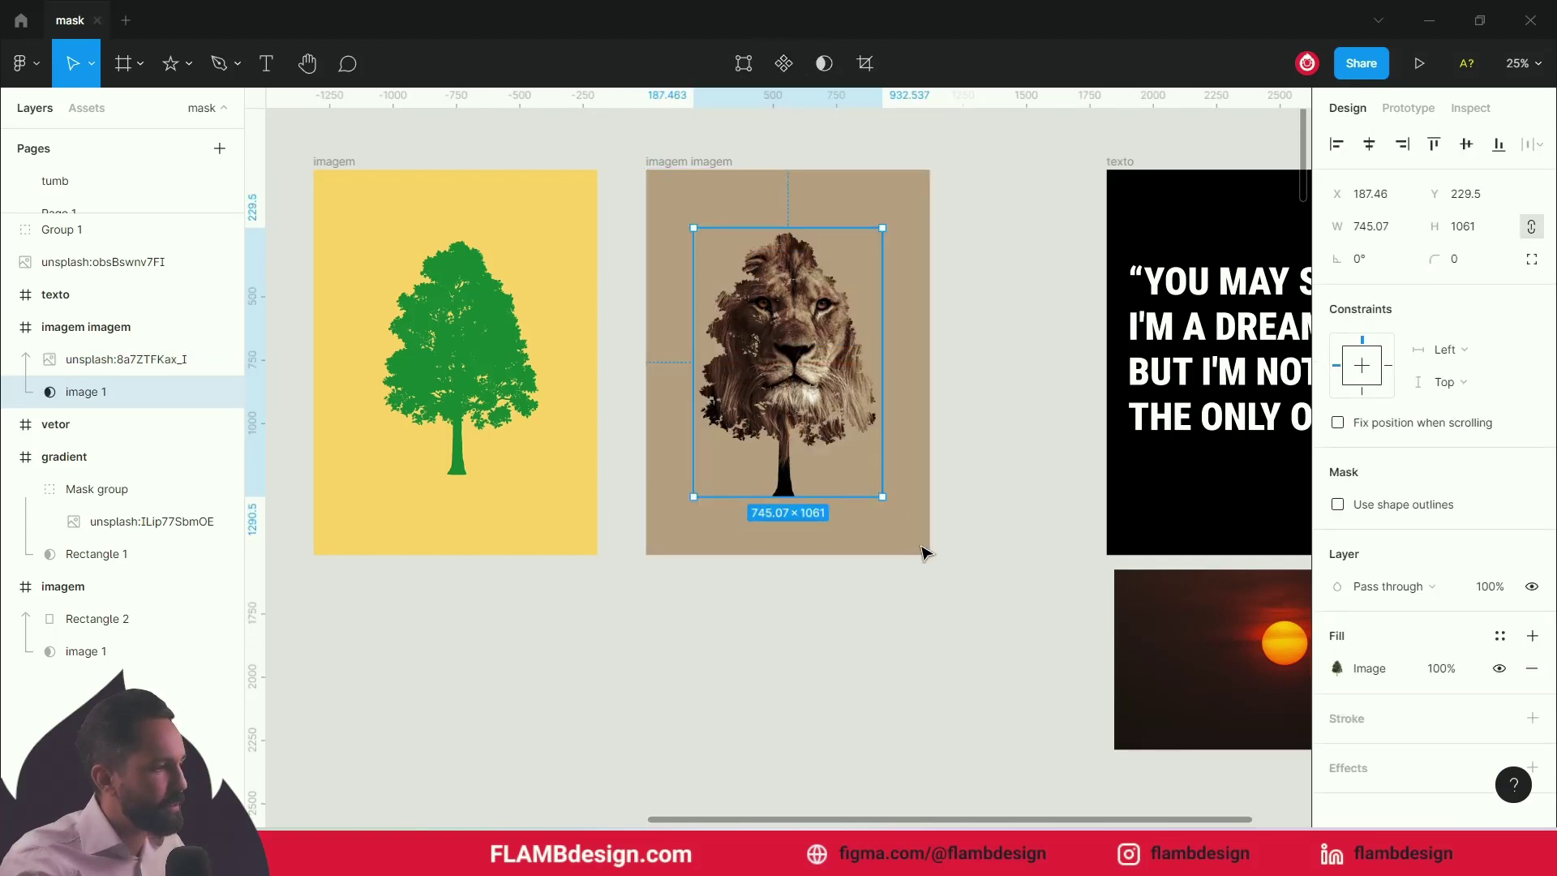
pyautogui.click(968, 665)
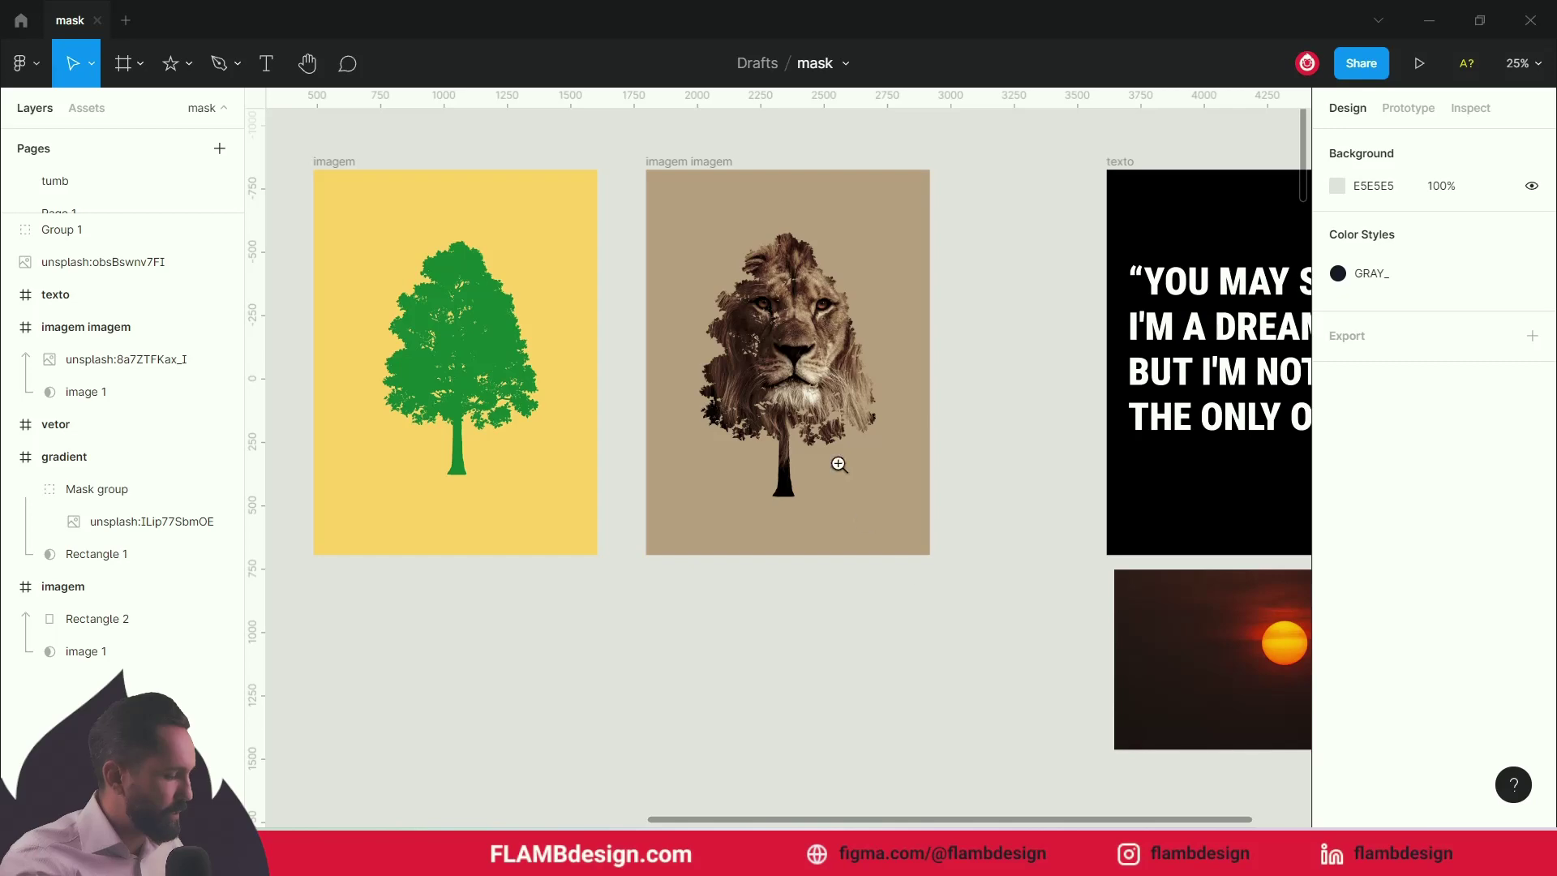
# - Resize the lion photo to 893.2×1067 and centre its face within the tree silhouette
pyautogui.click(815, 421)
pyautogui.scroll(2, 815, 422)
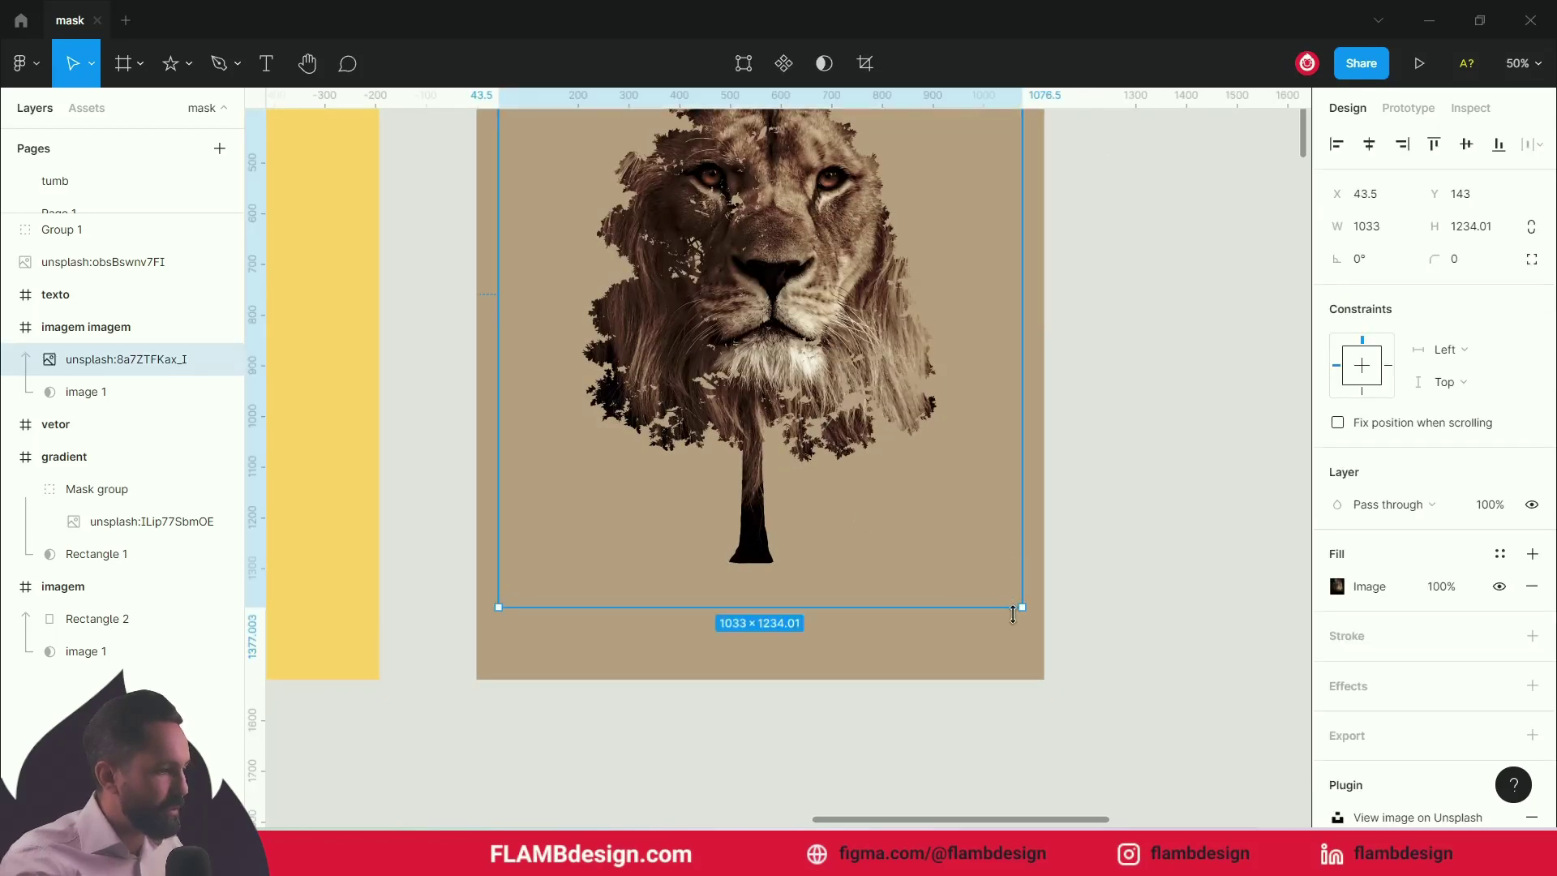
pyautogui.moveTo(1023, 609); pyautogui.dragTo(912, 517)
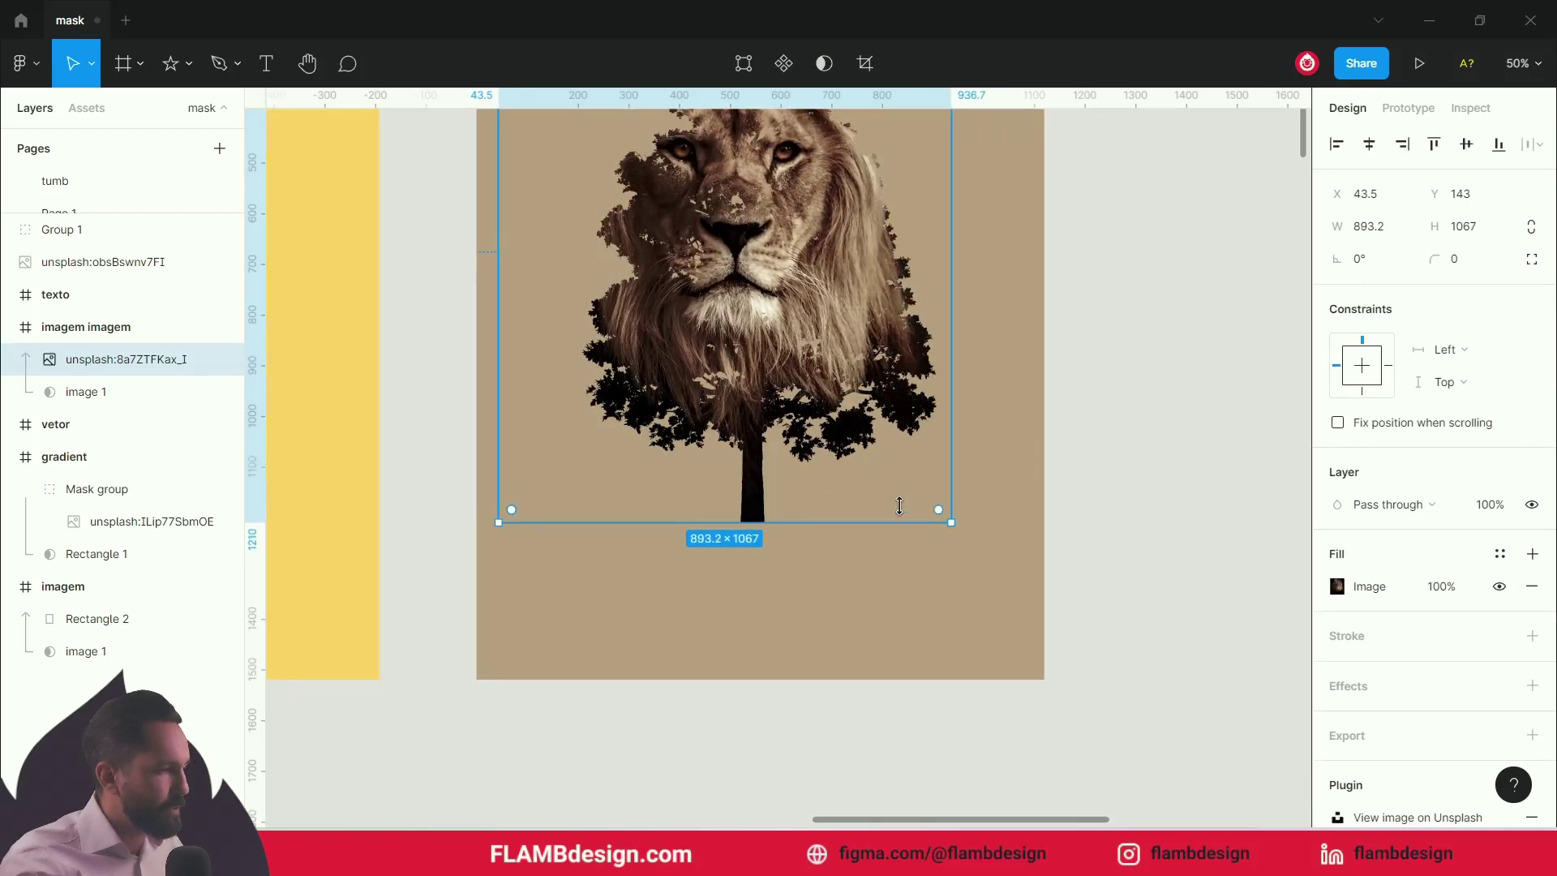
pyautogui.moveTo(753, 335); pyautogui.dragTo(788, 473)
pyautogui.moveTo(819, 322)
pyautogui.mouseDown()
pyautogui.moveTo(860, 531)
pyautogui.moveTo(838, 368)
pyautogui.moveTo(777, 368)
pyautogui.mouseUp()
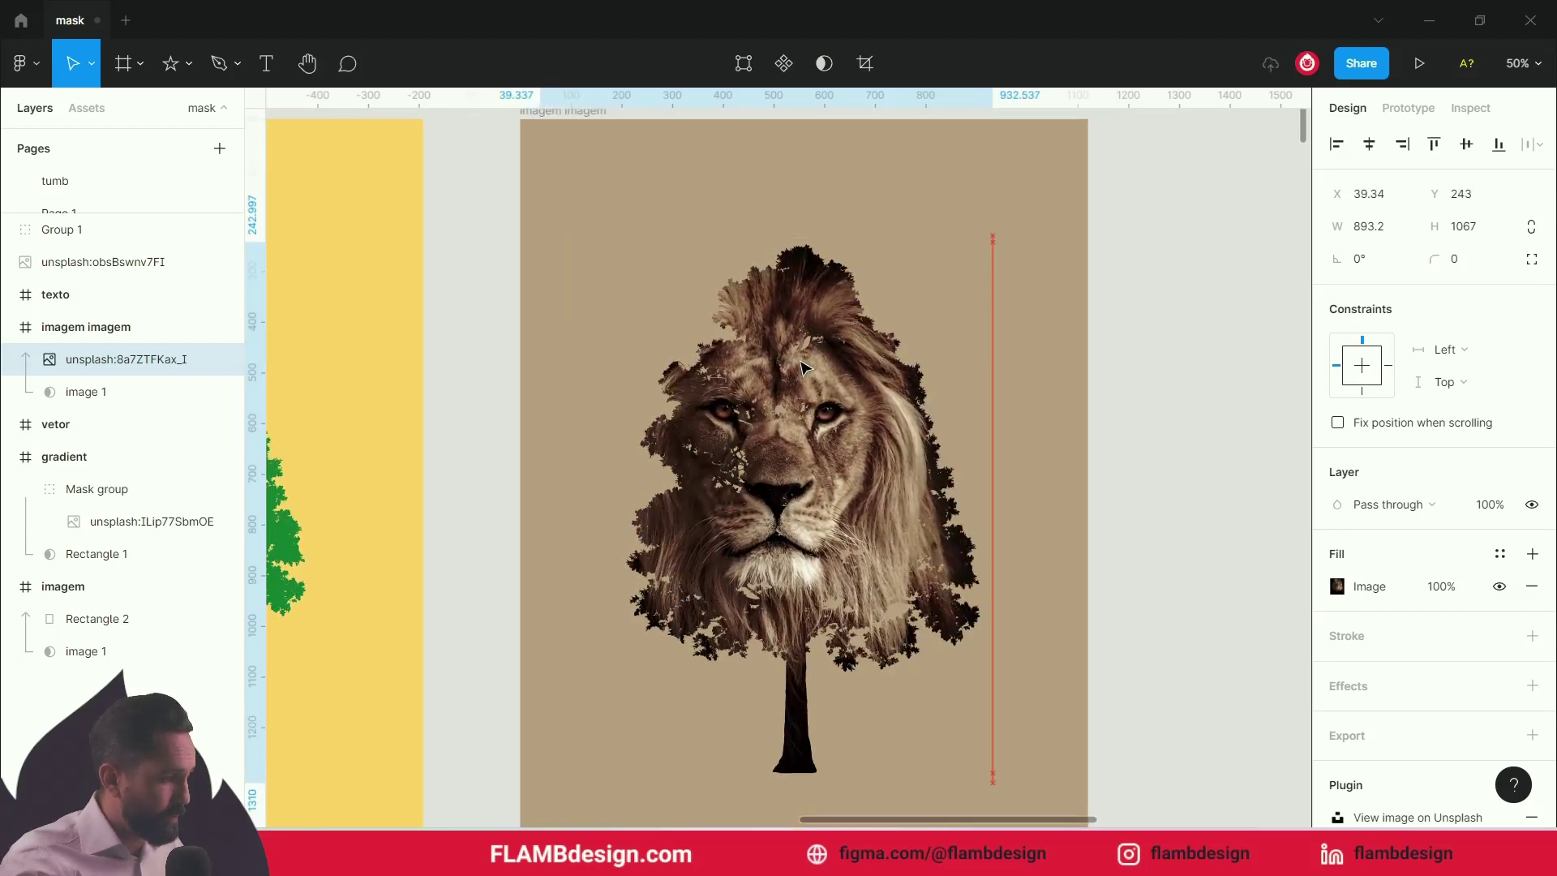
pyautogui.moveTo(777, 368); pyautogui.dragTo(814, 371)
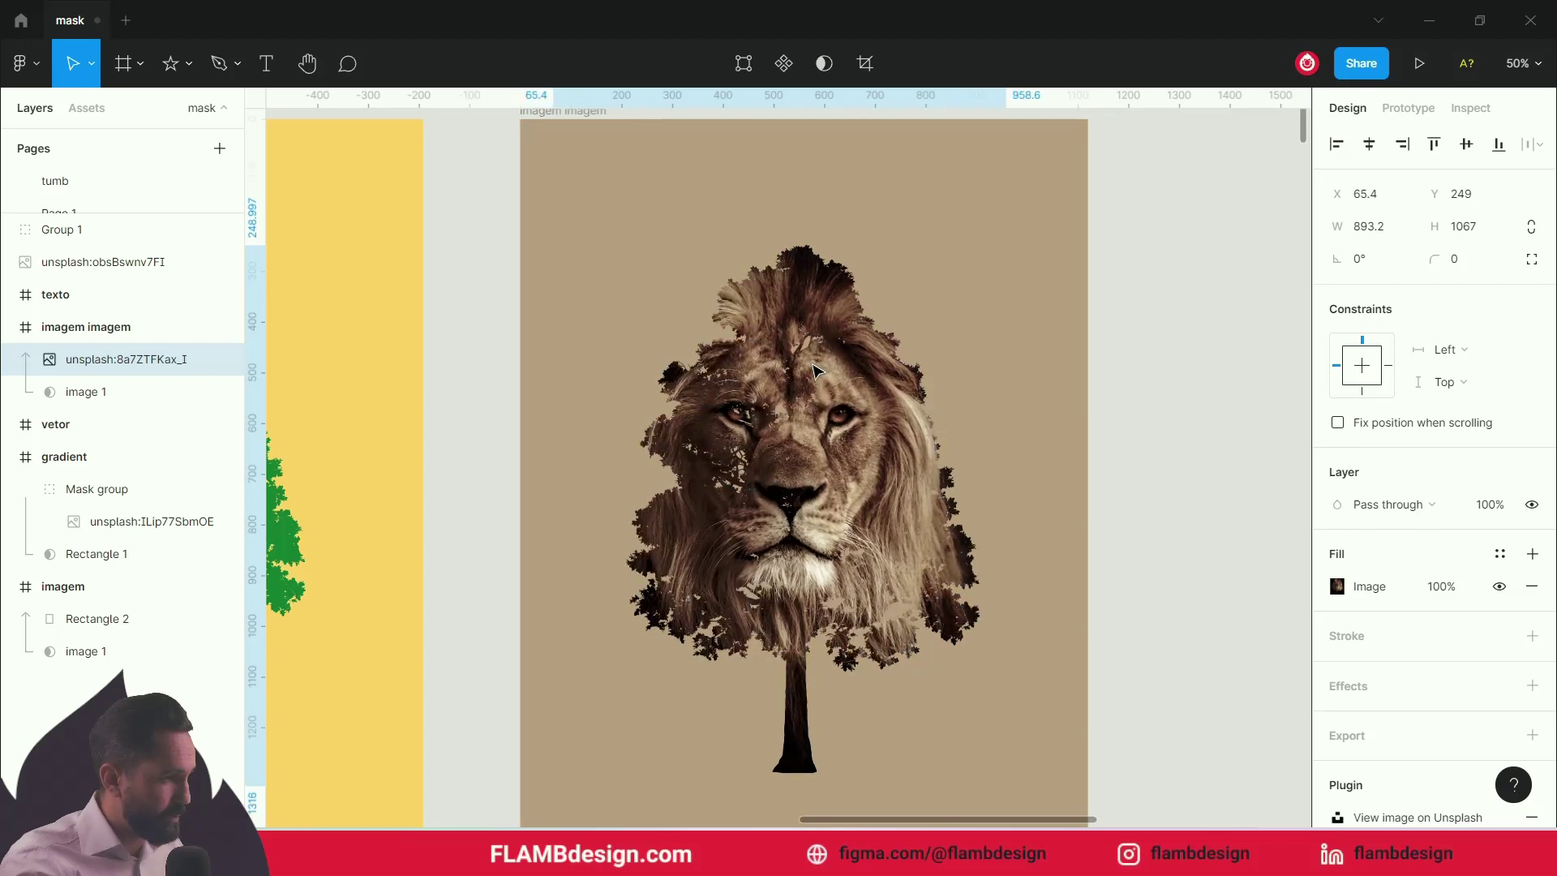
pyautogui.click(1188, 509)
pyautogui.scroll(1, 1160, 536)
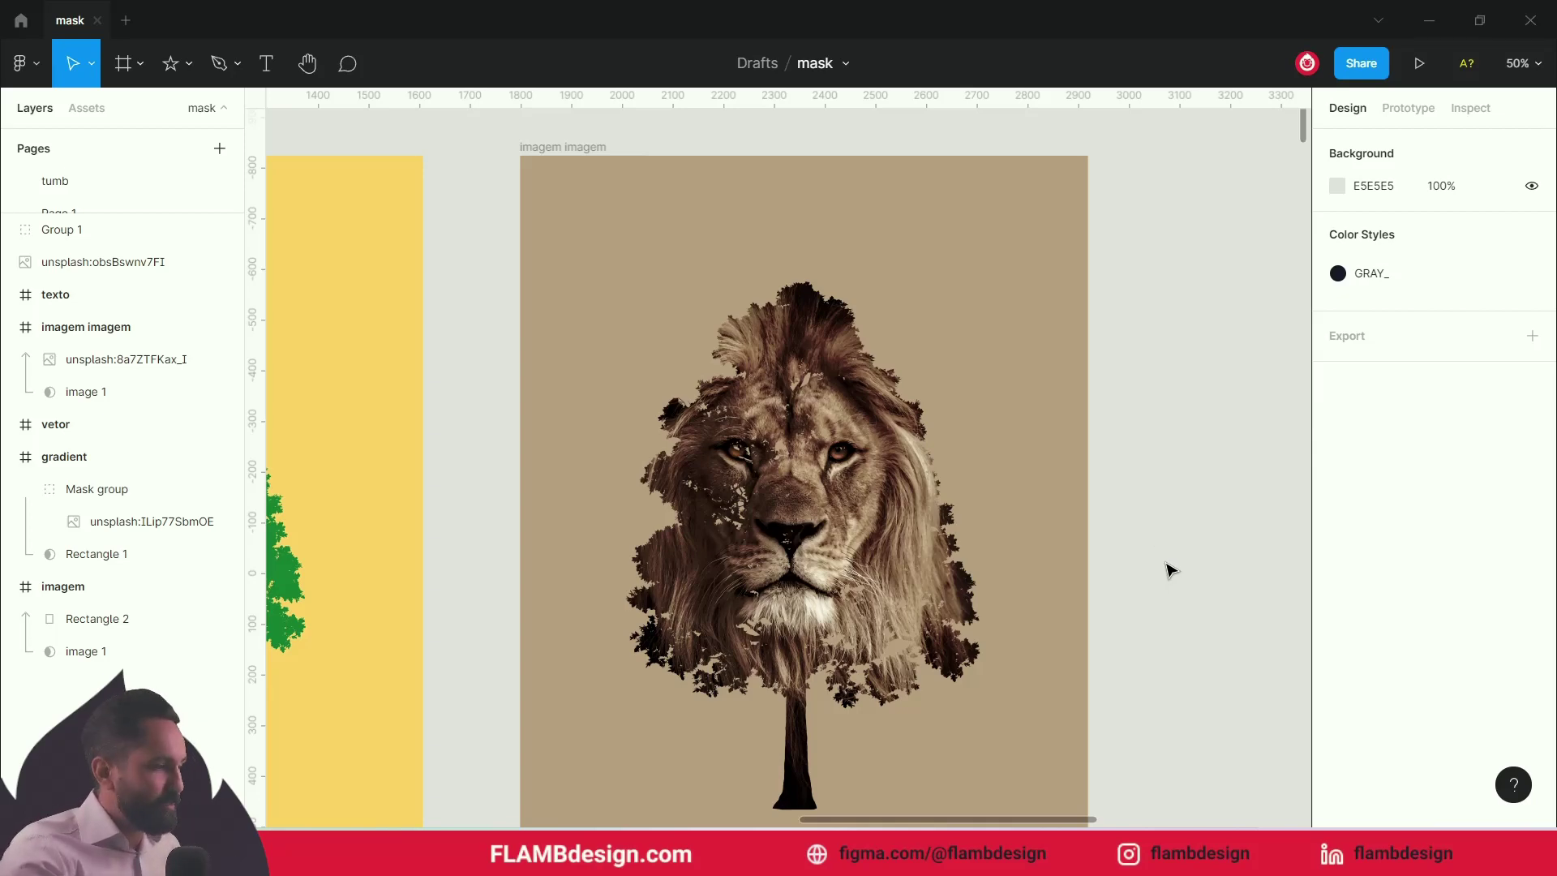
pyautogui.hotkey('shift', '1')
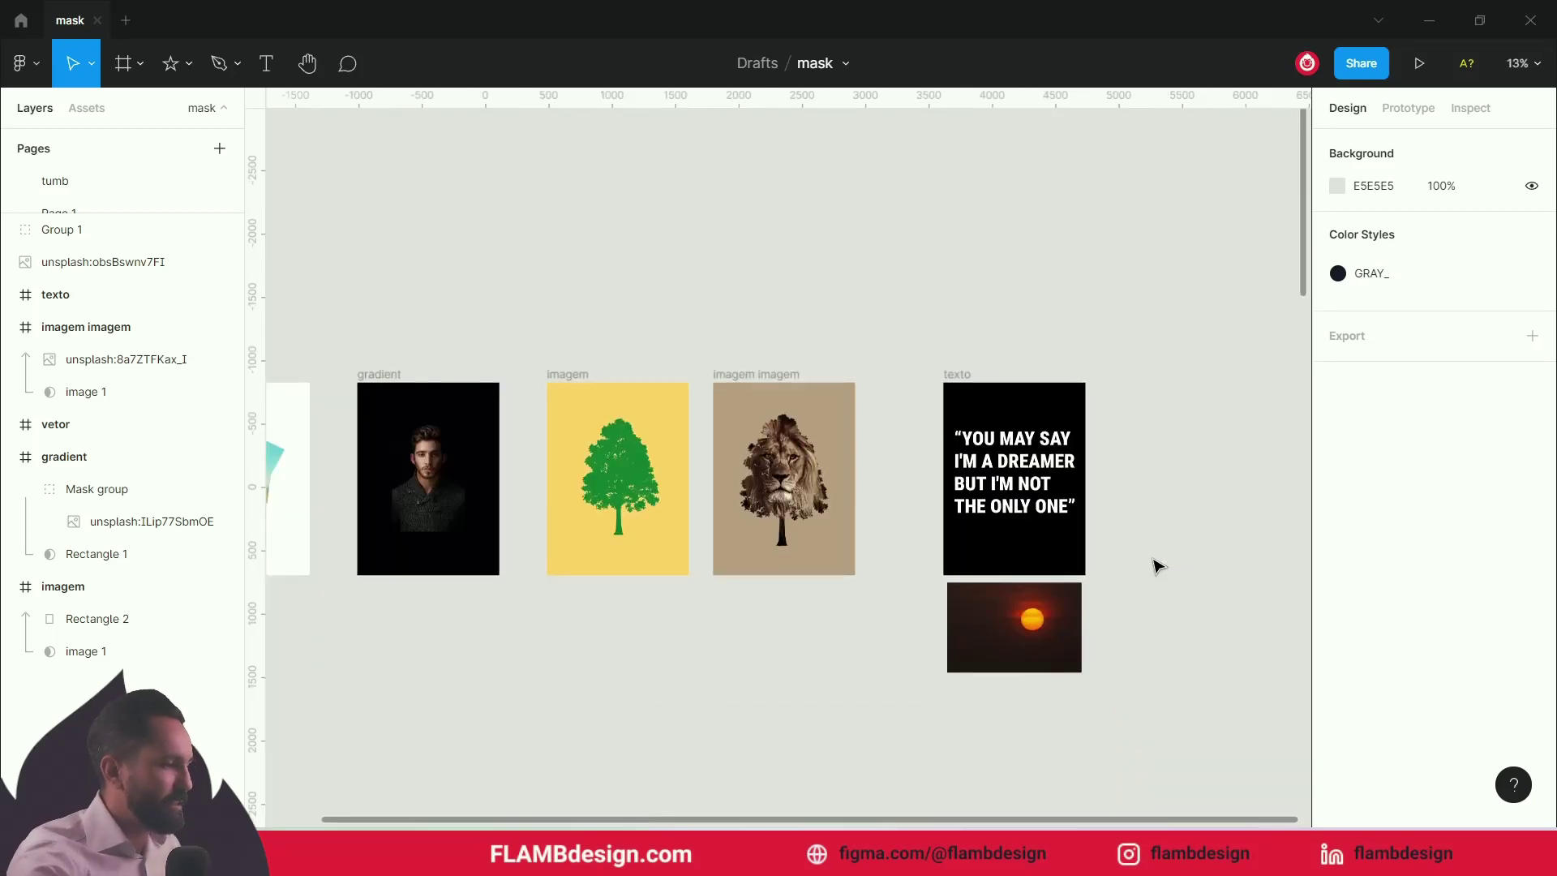
# - Zoom in on the texto quote frame and select the sunset photo
pyautogui.hscroll(-5, 880, 497)
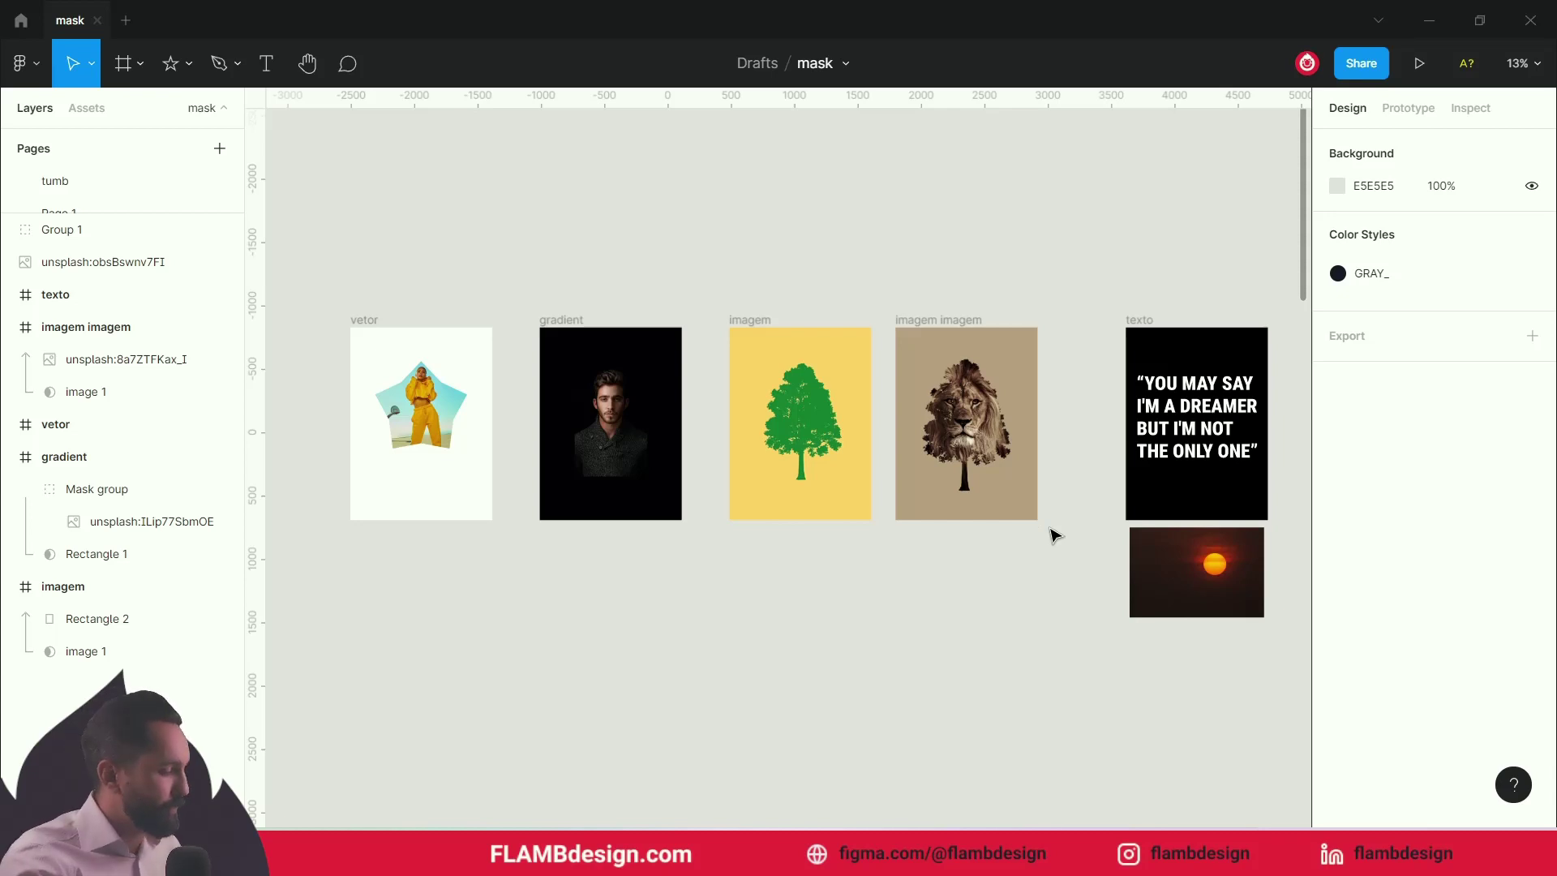
pyautogui.click(1093, 451)
pyautogui.hscroll(5, 886, 535)
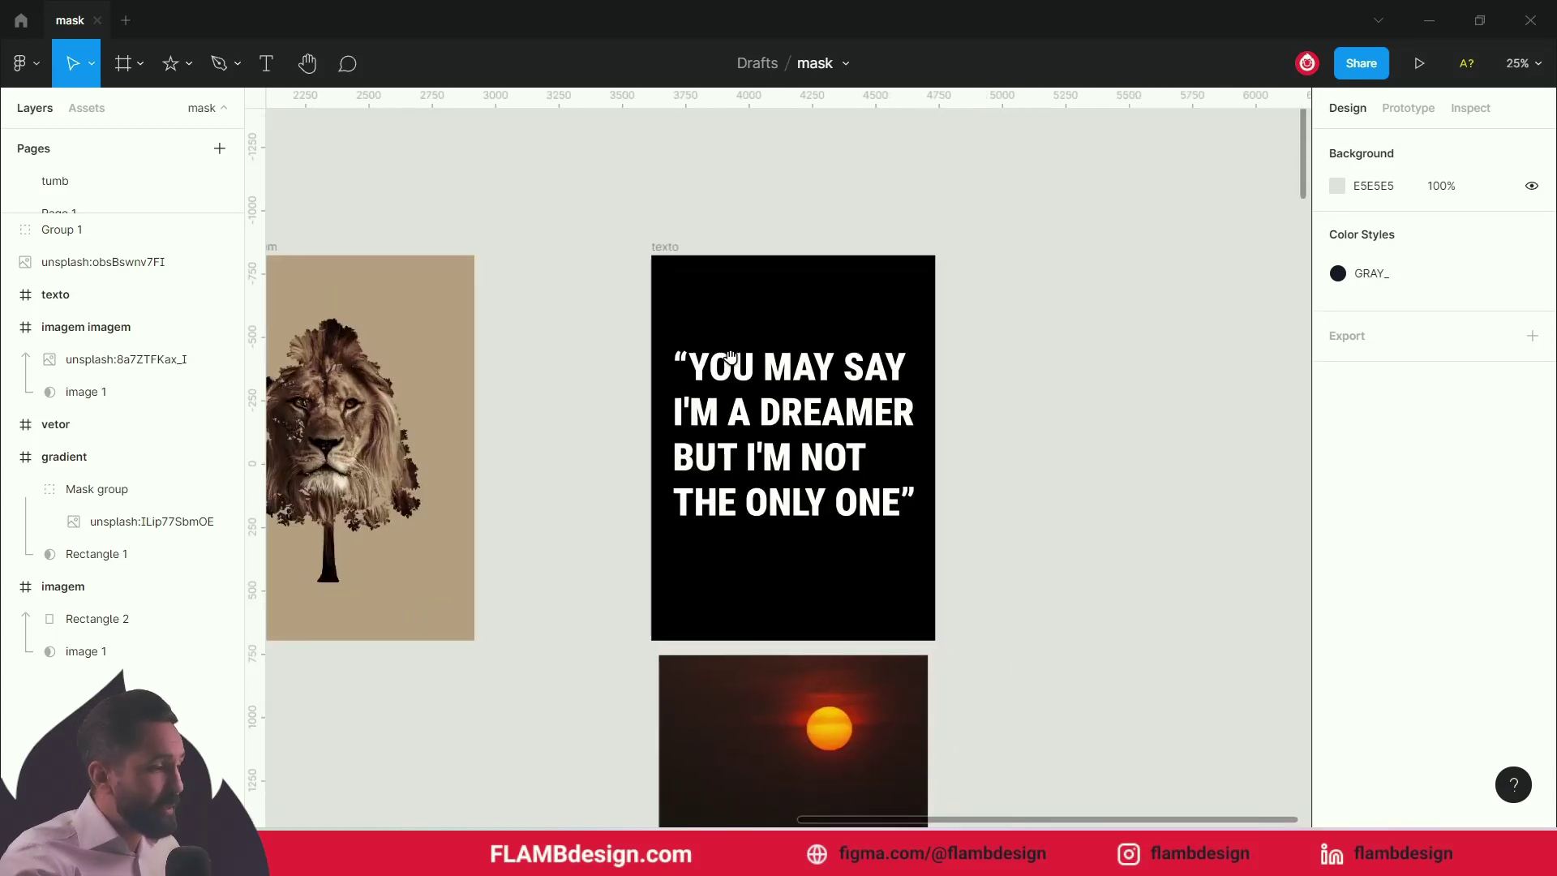
pyautogui.click(814, 459)
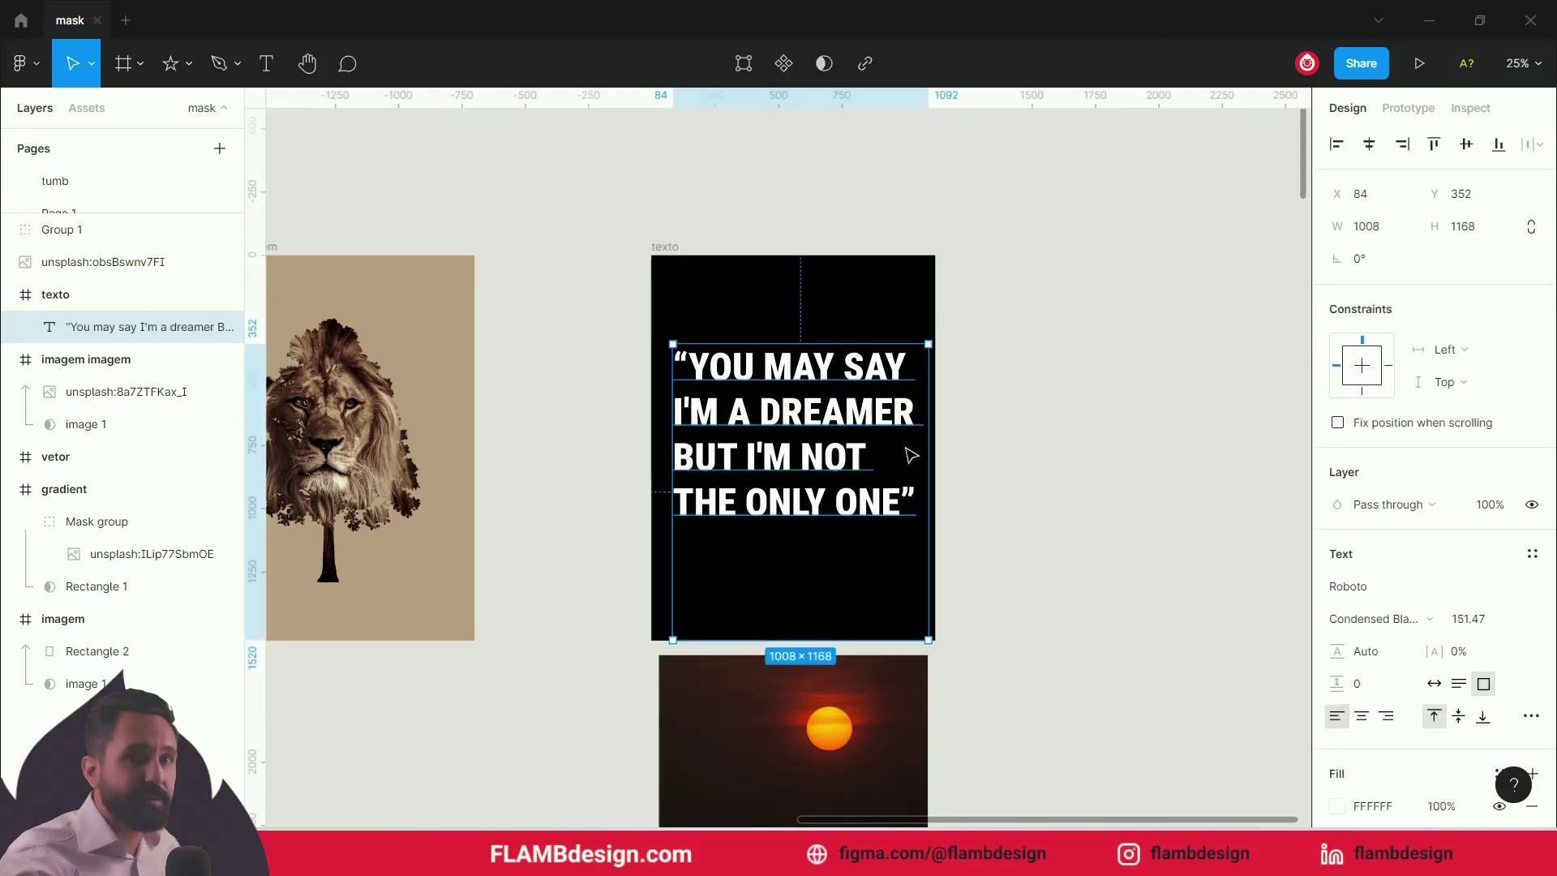
pyautogui.click(999, 576)
pyautogui.click(881, 772)
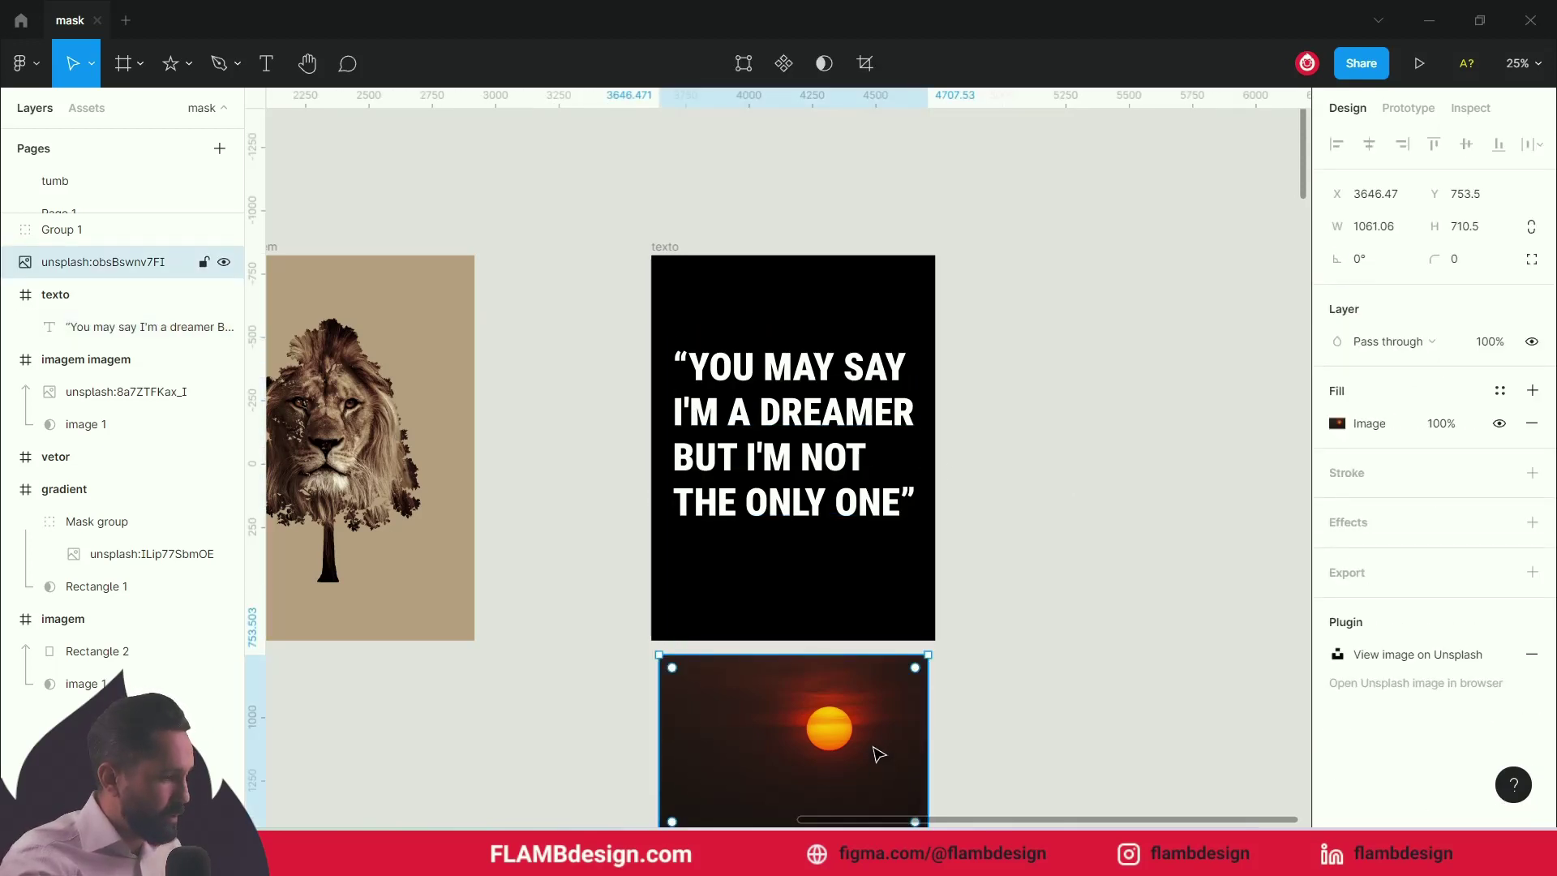
# - Place the sunset photo in the texto frame, enlarge it to 1134.59×759.73, and select it with the quote
pyautogui.moveTo(879, 754); pyautogui.dragTo(879, 450)
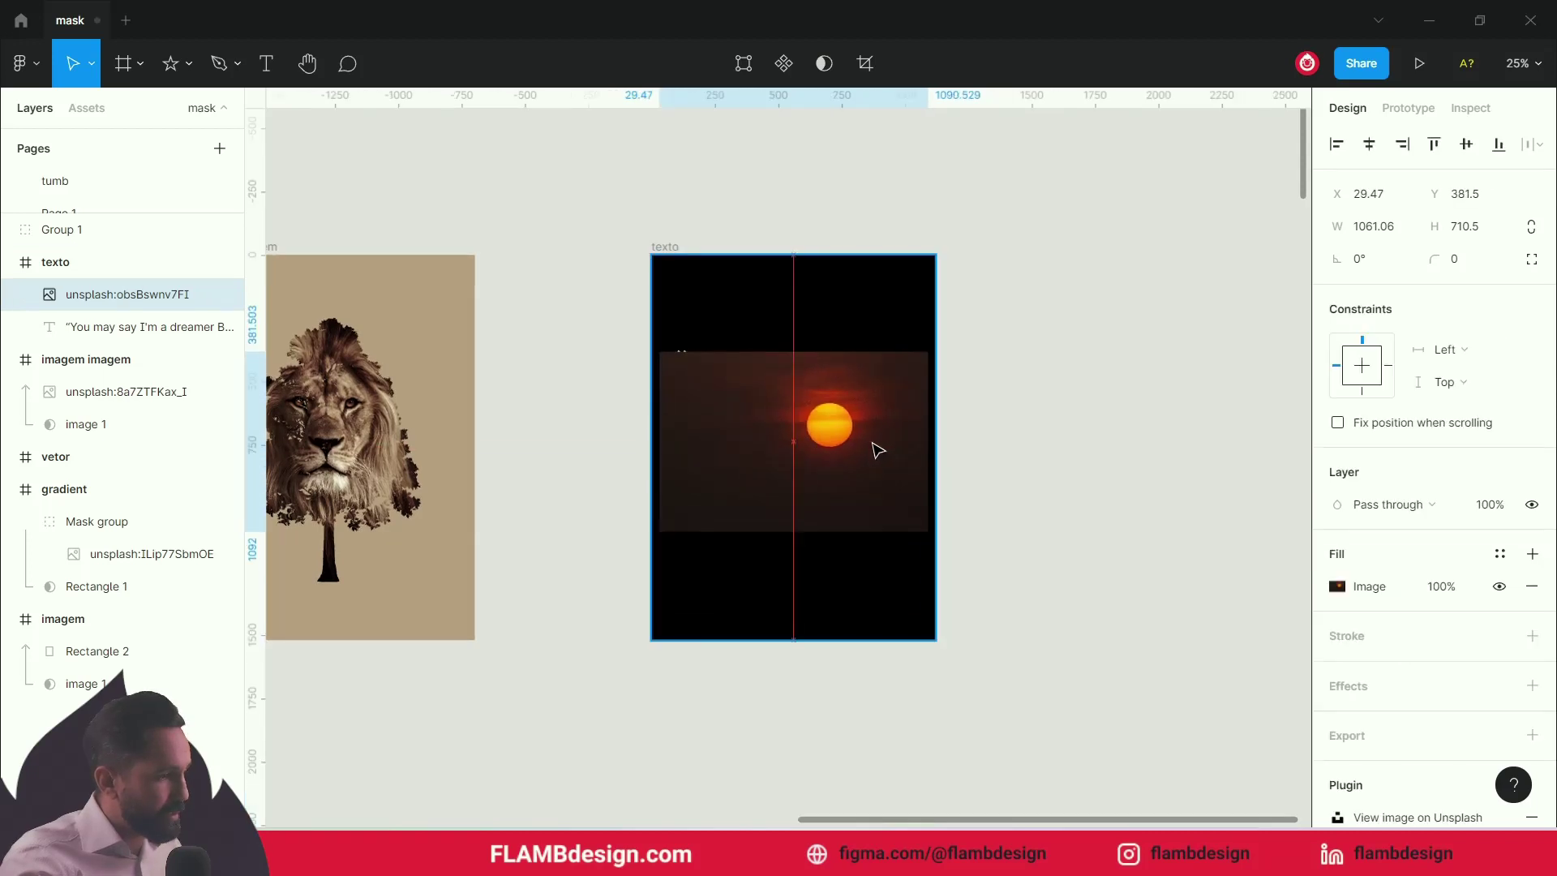
pyautogui.moveTo(929, 351); pyautogui.dragTo(940, 344)
pyautogui.moveTo(673, 358)
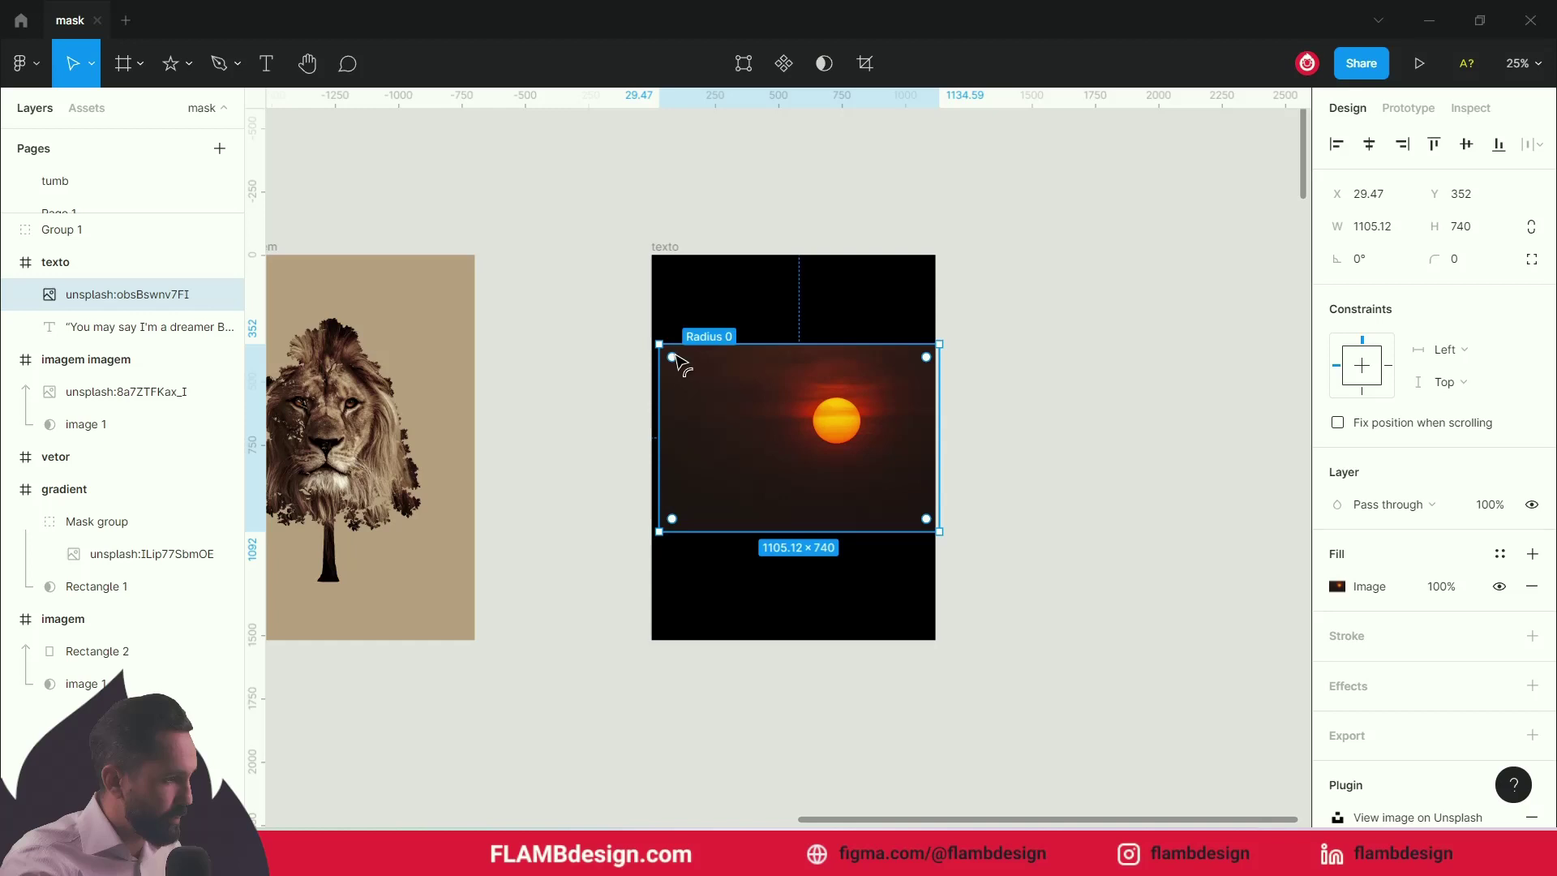
pyautogui.moveTo(660, 343); pyautogui.dragTo(653, 339)
pyautogui.click(579, 416)
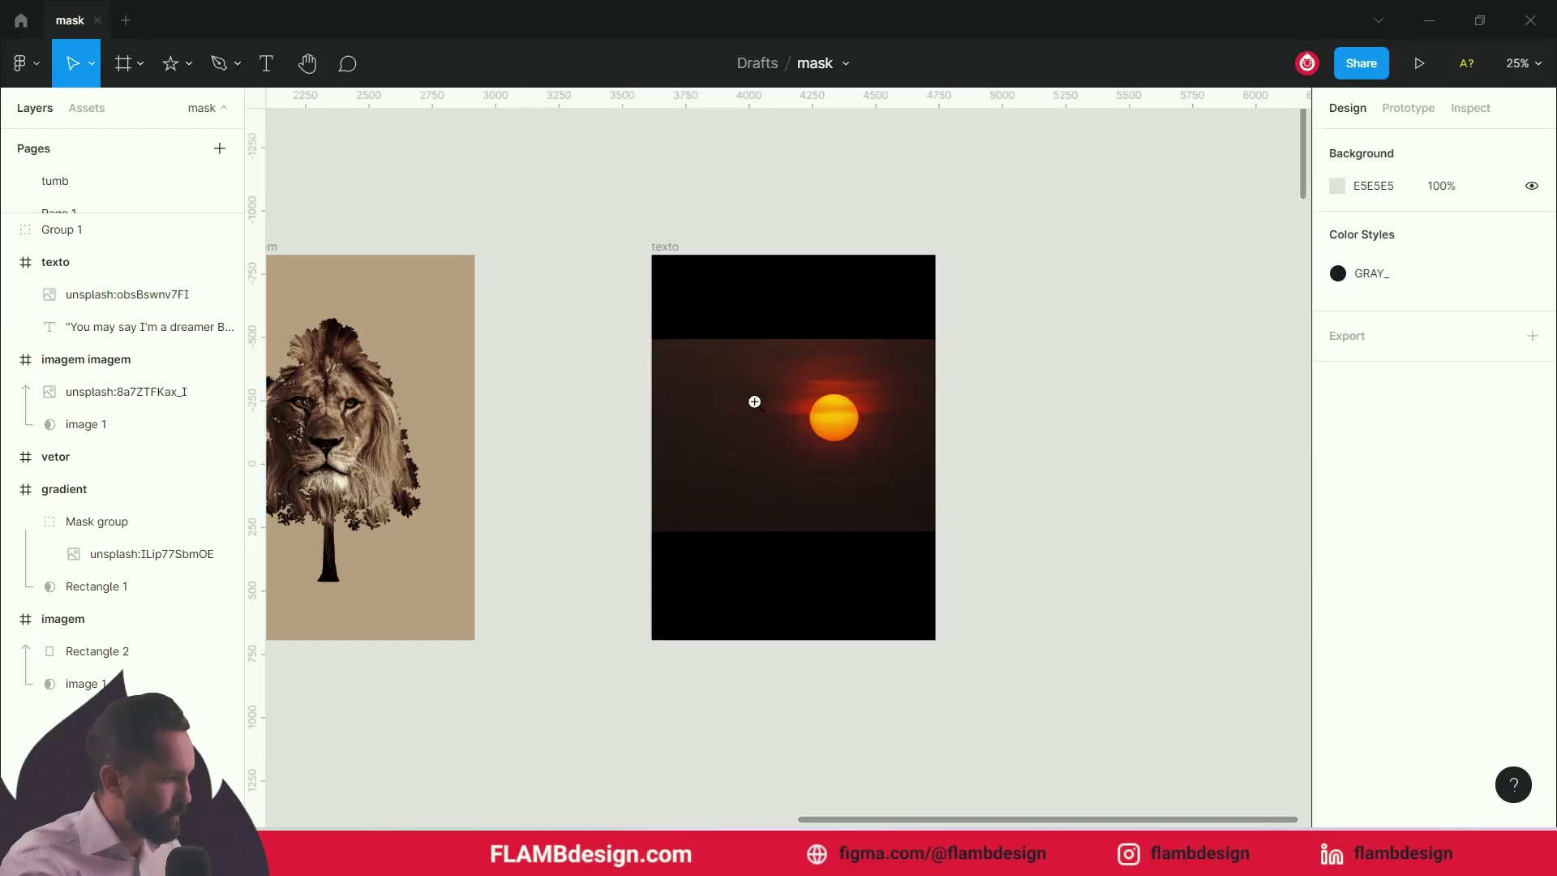
pyautogui.scroll(3, 792, 406)
pyautogui.moveTo(762, 442); pyautogui.dragTo(778, 399)
pyautogui.moveTo(456, 276); pyautogui.dragTo(929, 584)
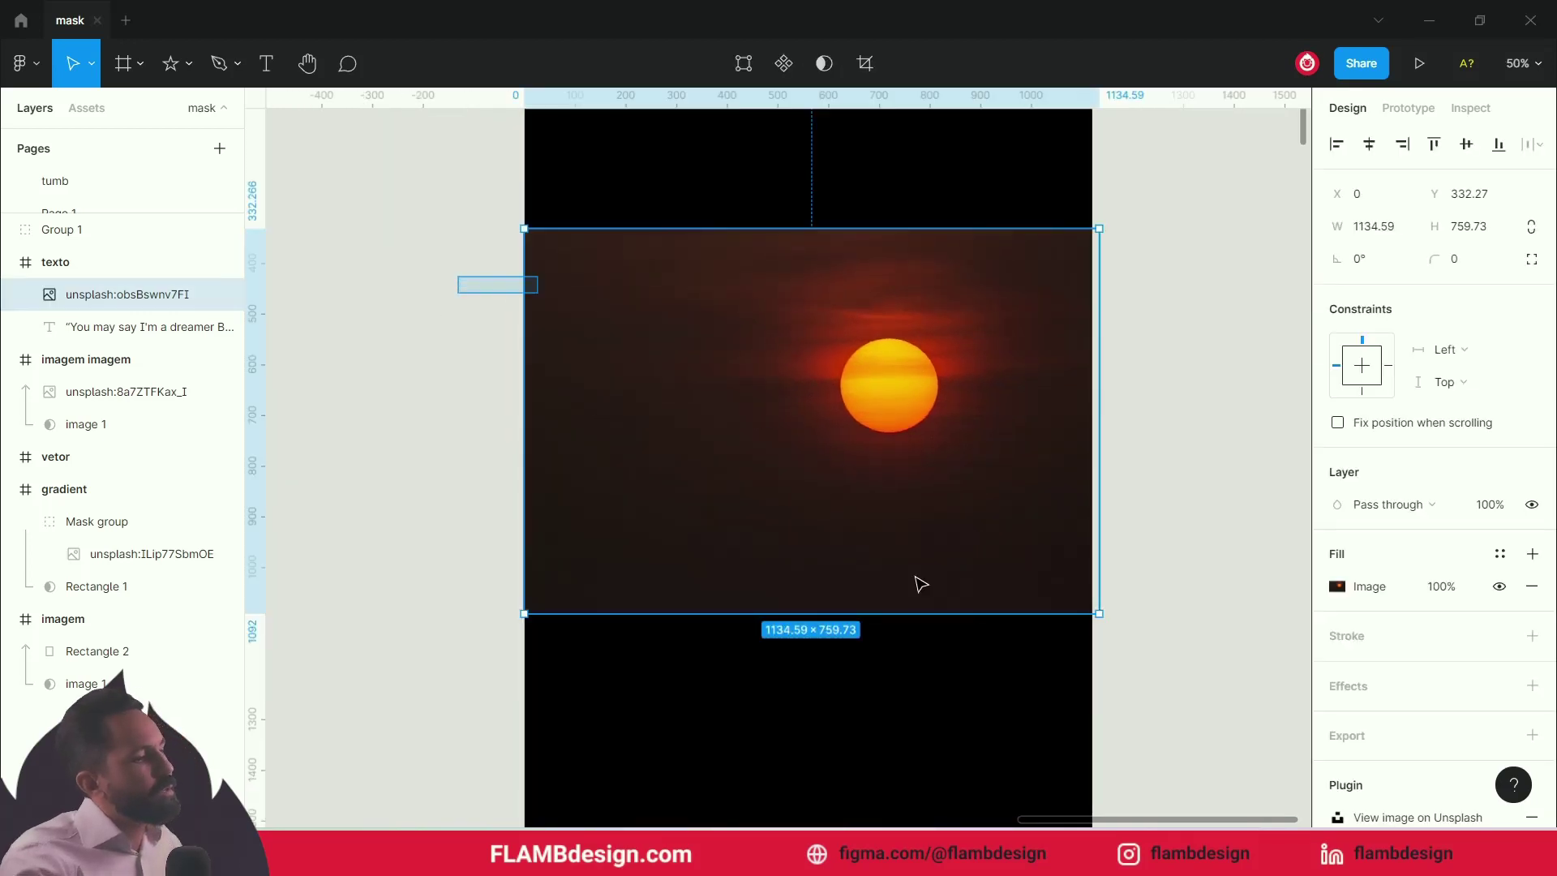
# - Use the quote text as a mask for the sunset photo and preview the result
pyautogui.click(817, 62)
pyautogui.click(1218, 511)
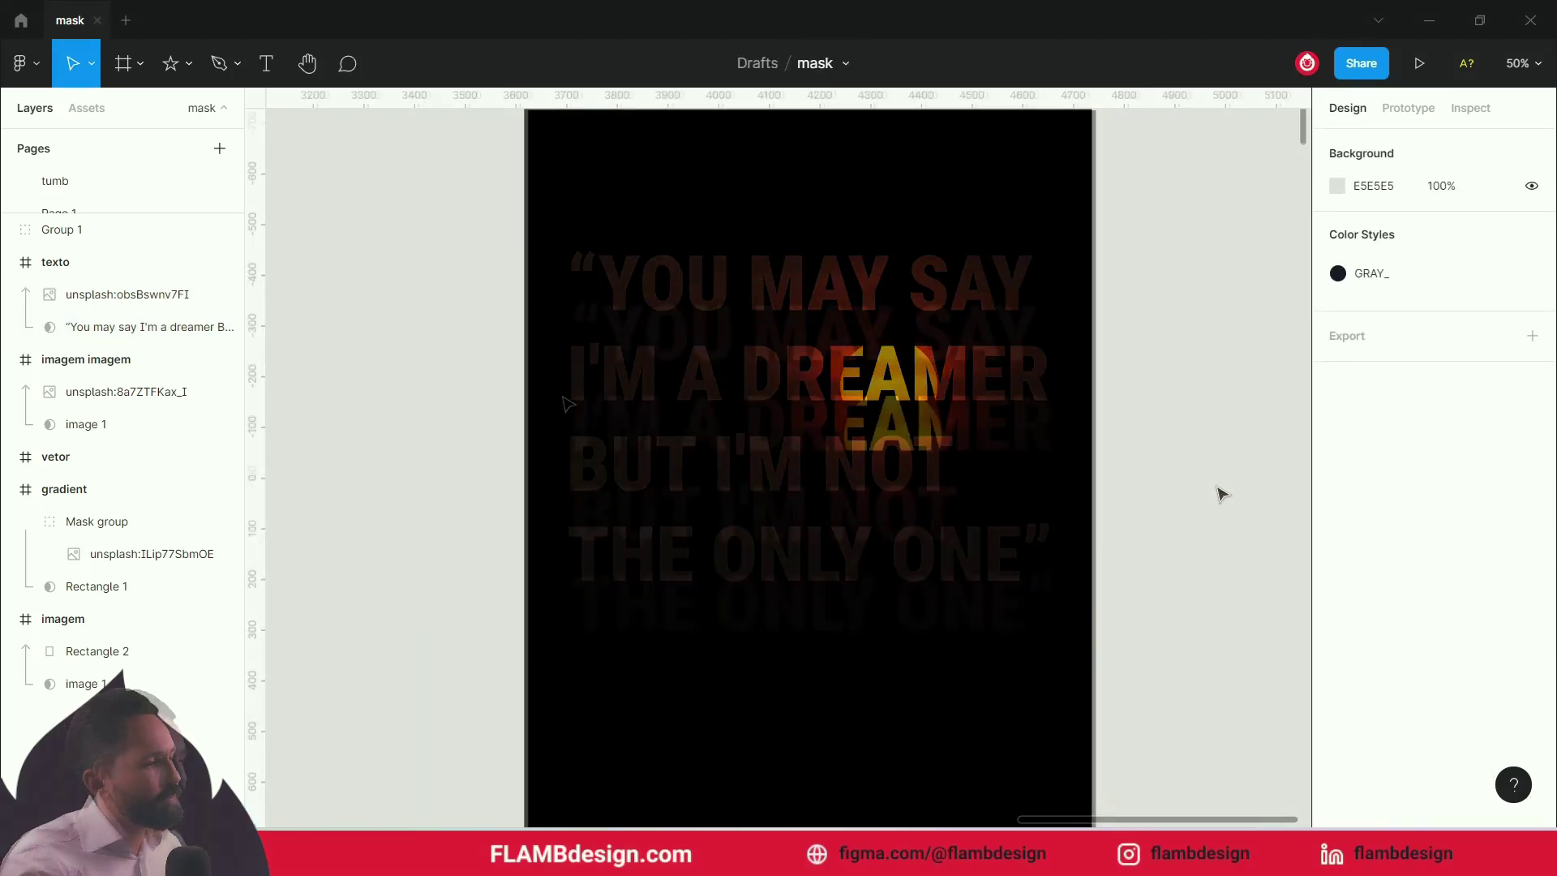
pyautogui.click(710, 442)
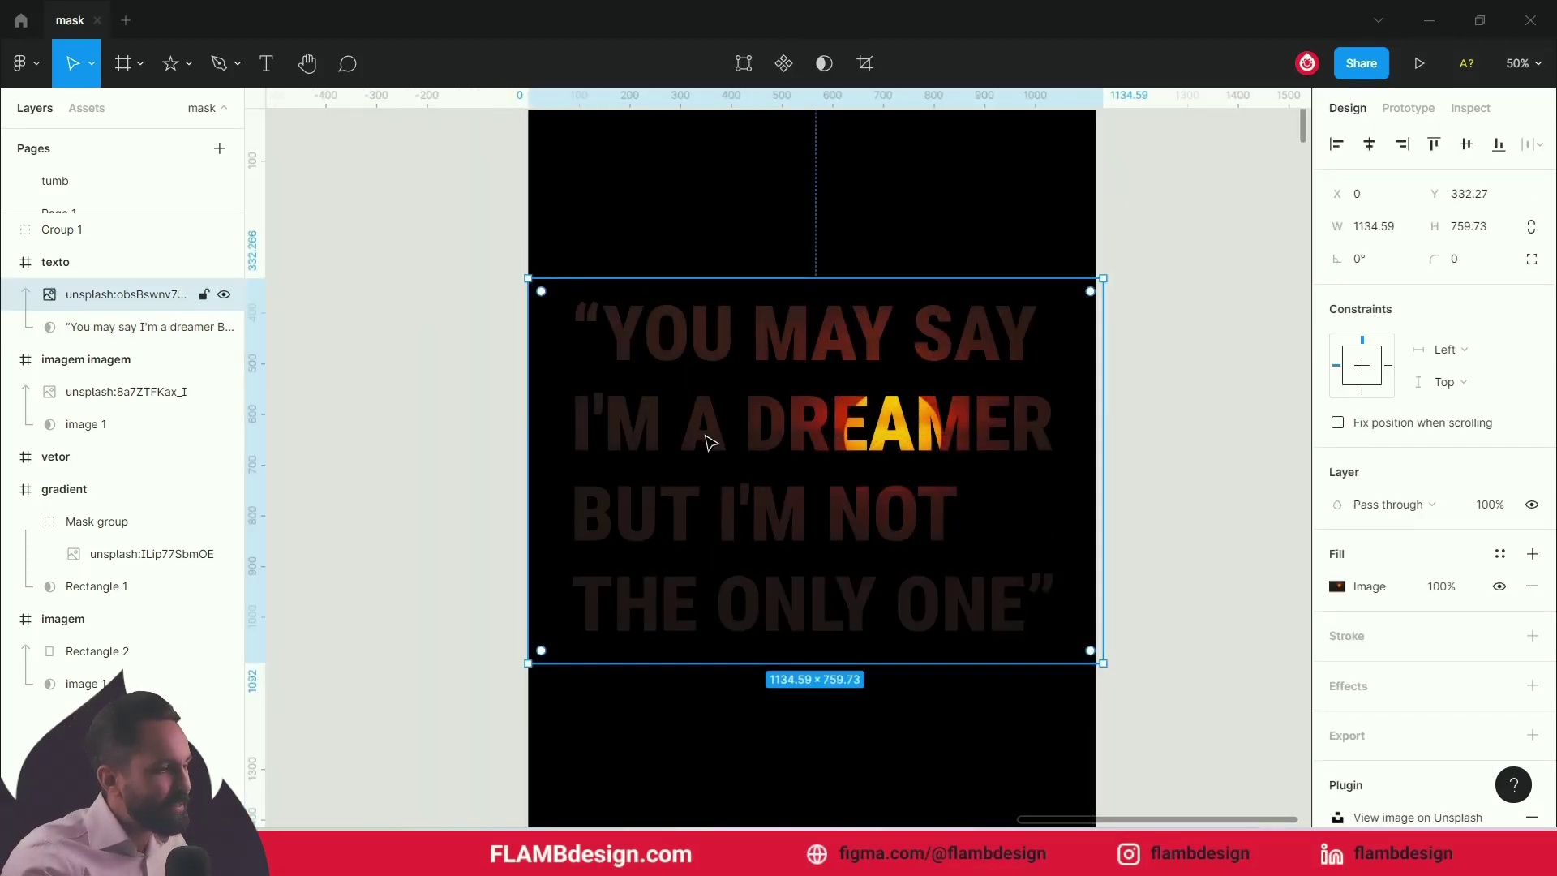
pyautogui.click(146, 327)
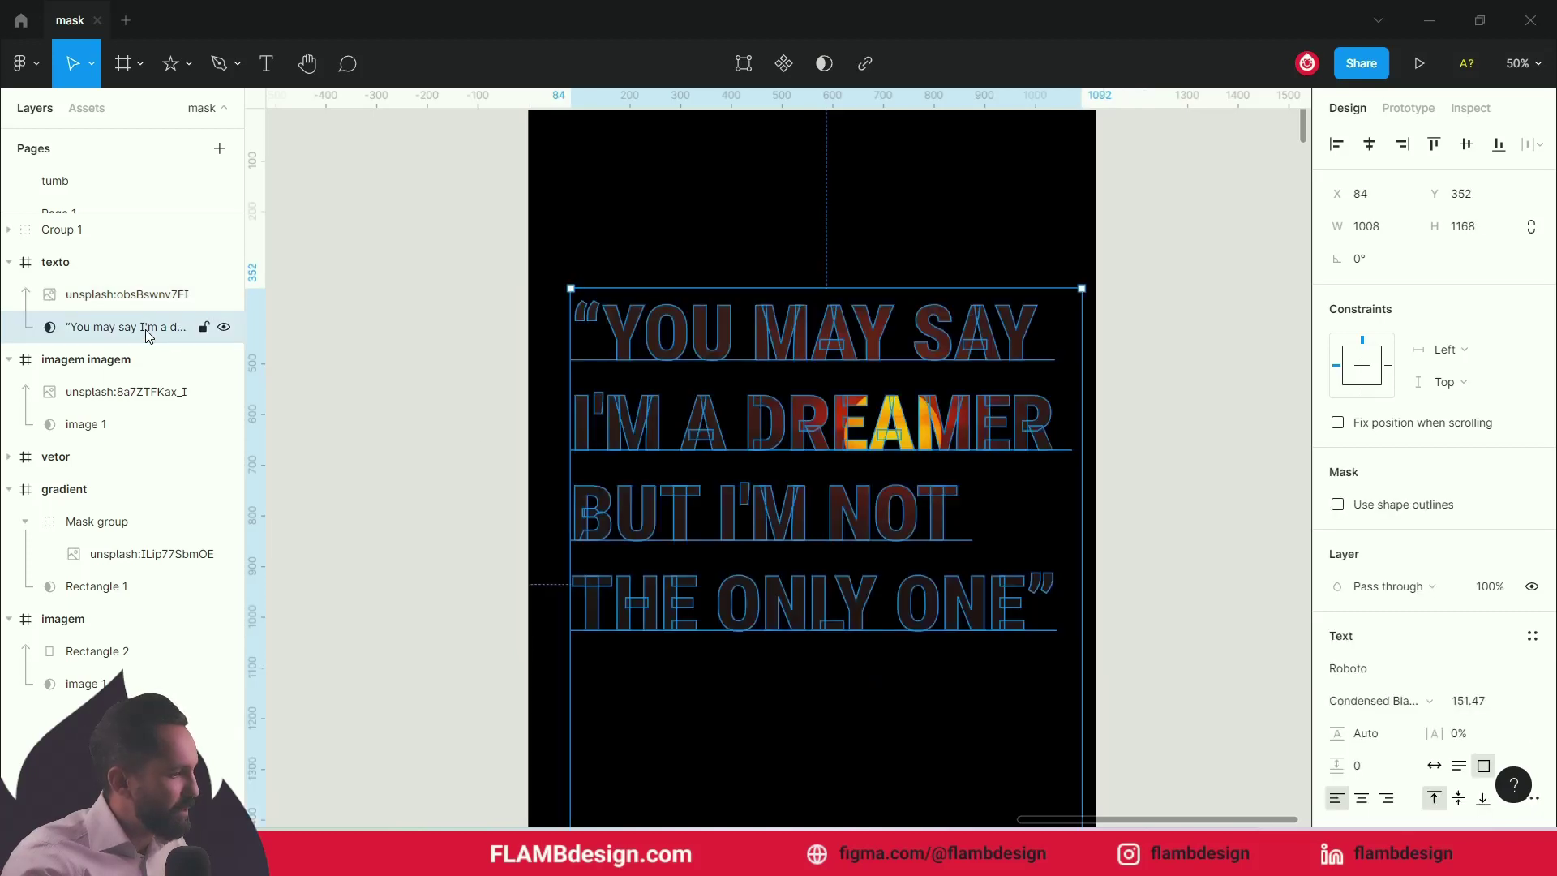
# - Test-edit the word DREAMER in the masked quote, then undo the change
pyautogui.click(266, 64)
pyautogui.click(838, 424)
pyautogui.write('CVXC')
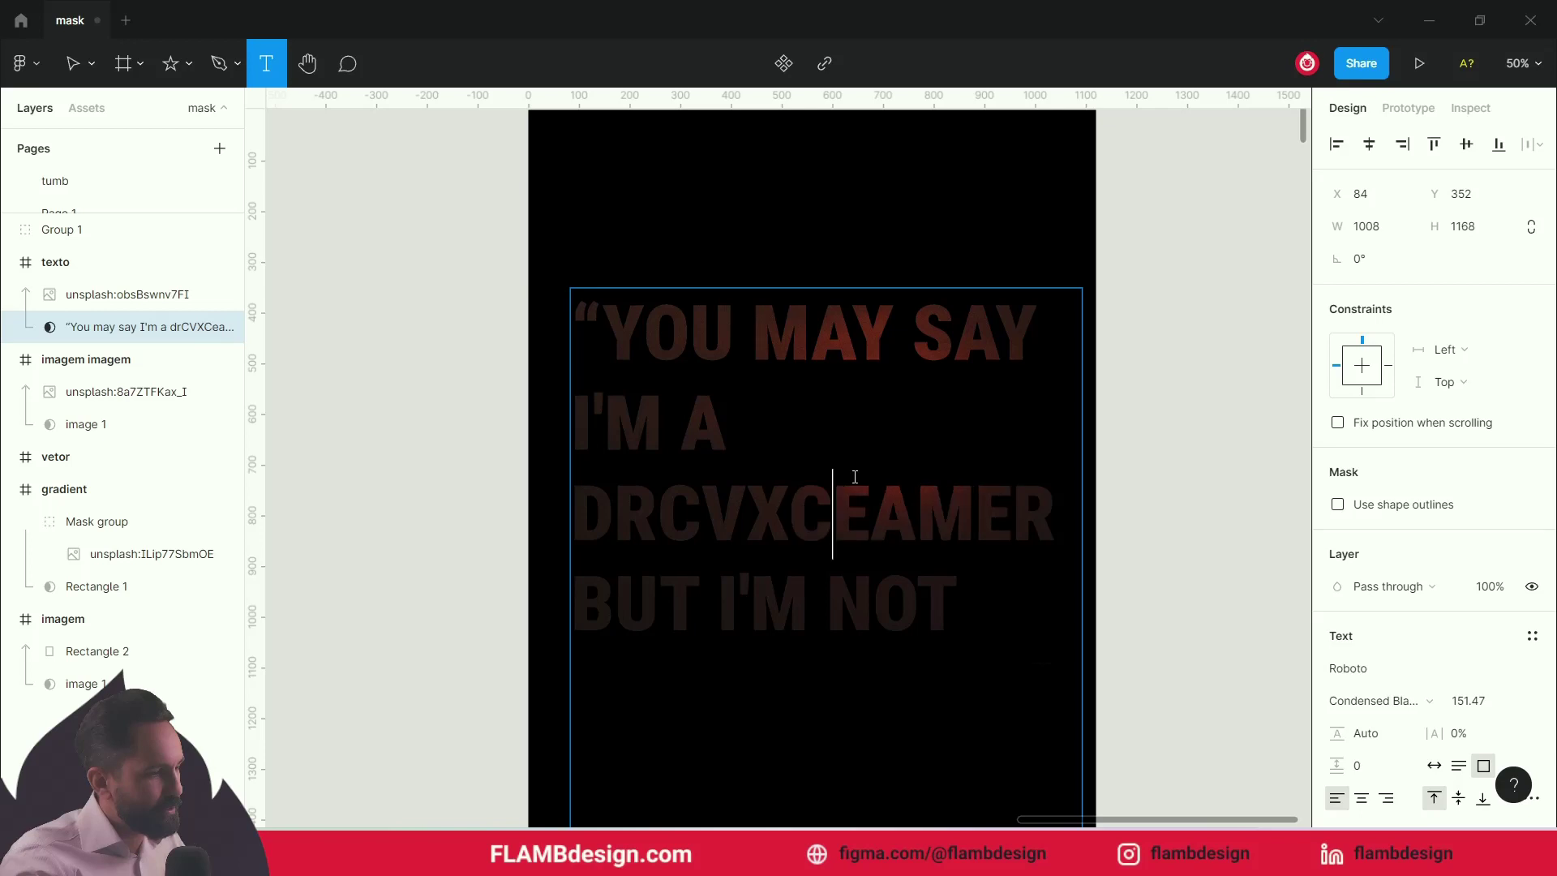
pyautogui.write('V')
pyautogui.hotkey('ctrl', 'z')
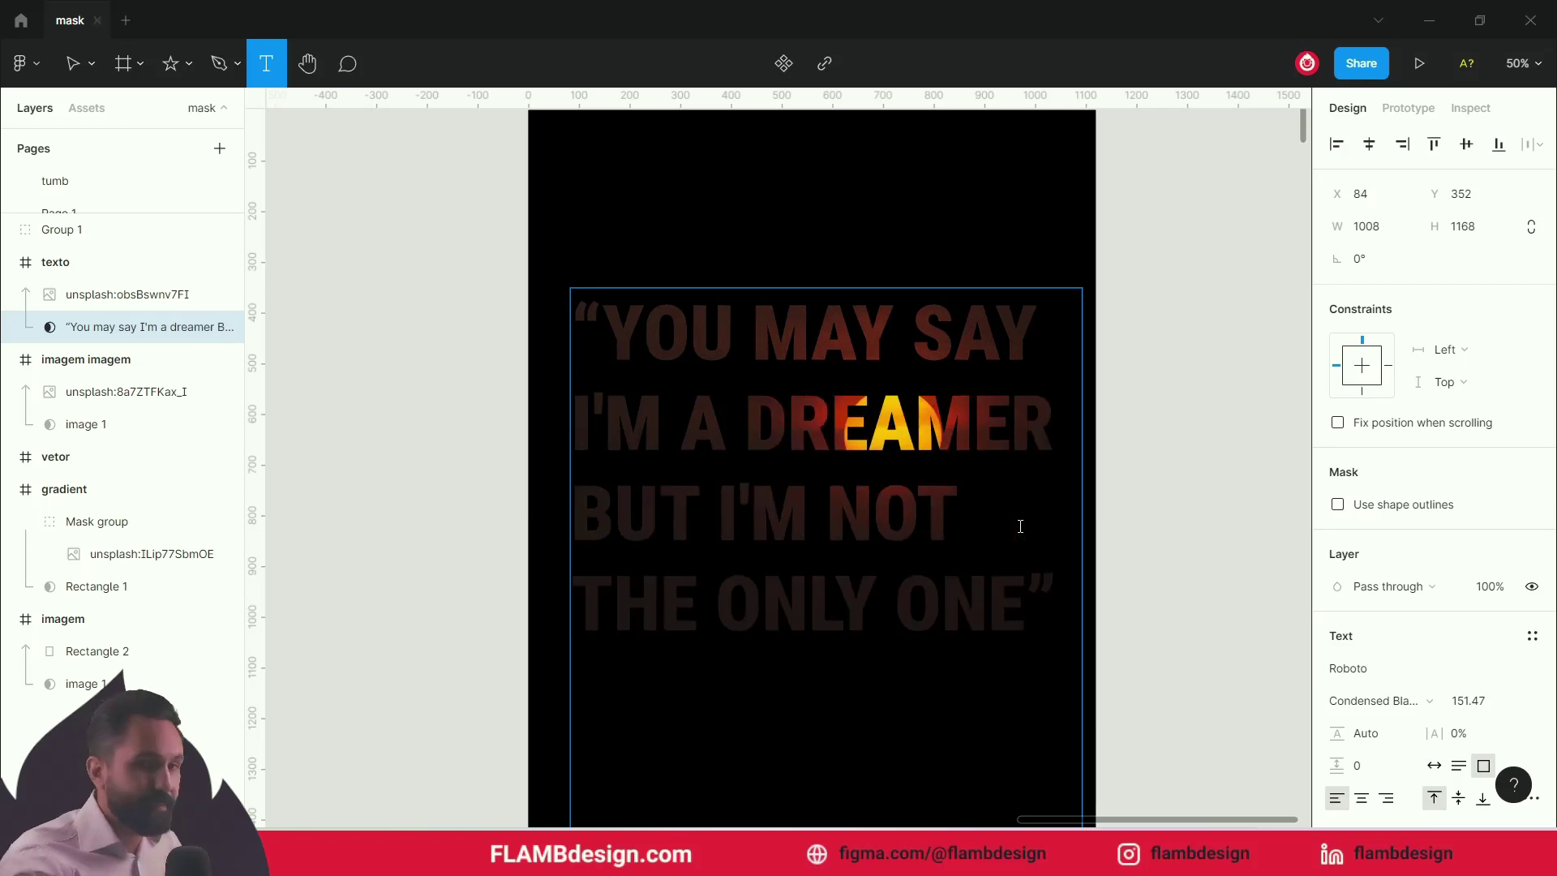
pyautogui.click(80, 79)
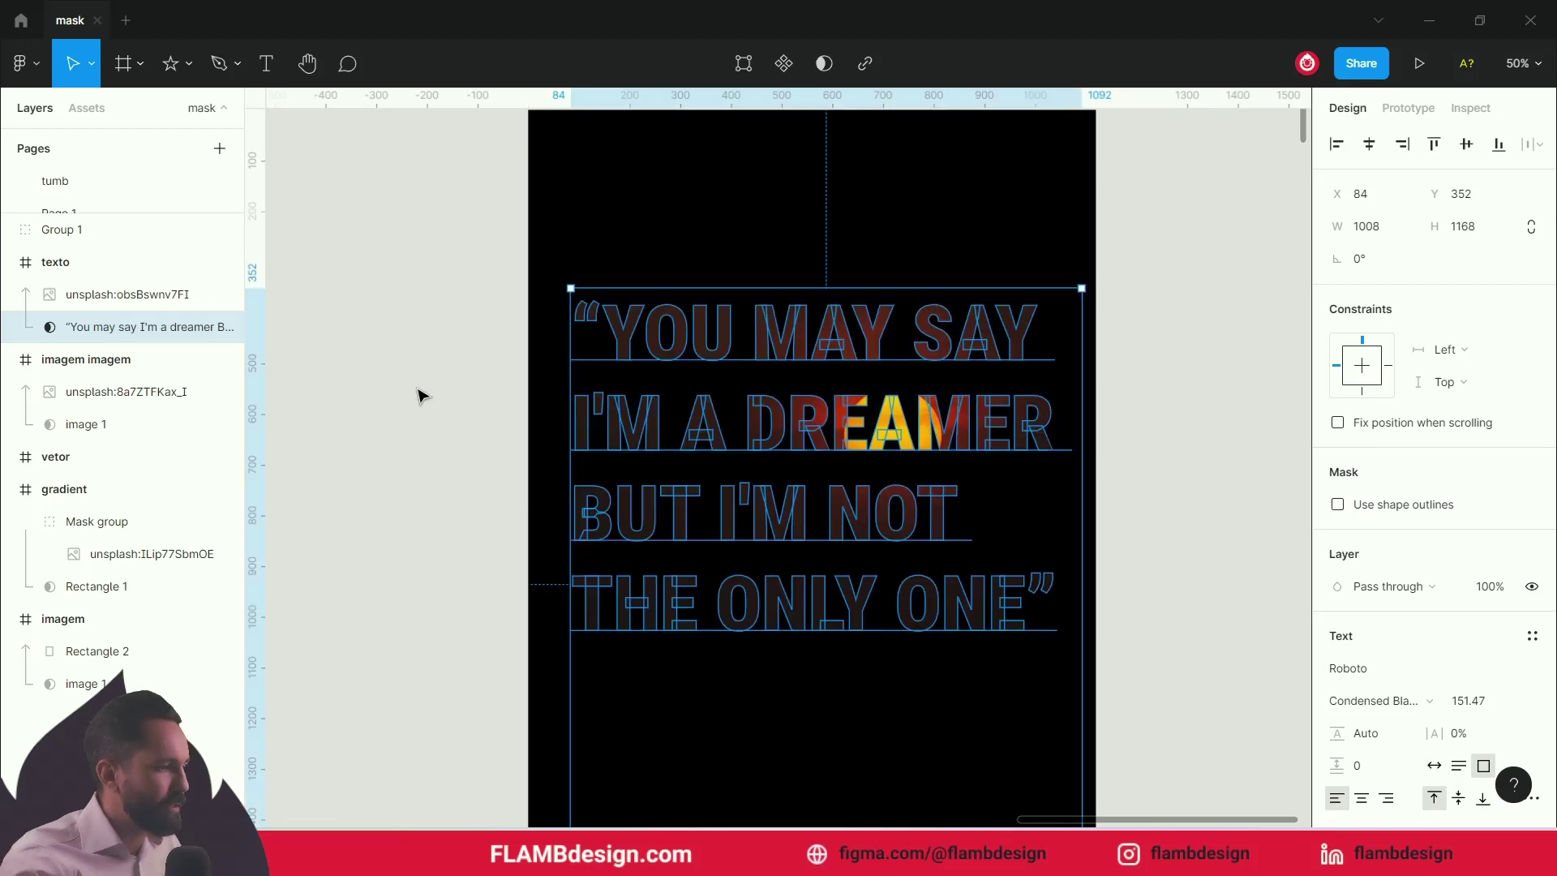
# - Enlarge the sunset photo behind the text to 2022.01×1353.96
pyautogui.click(102, 294)
pyautogui.moveTo(1101, 665); pyautogui.dragTo(1266, 785)
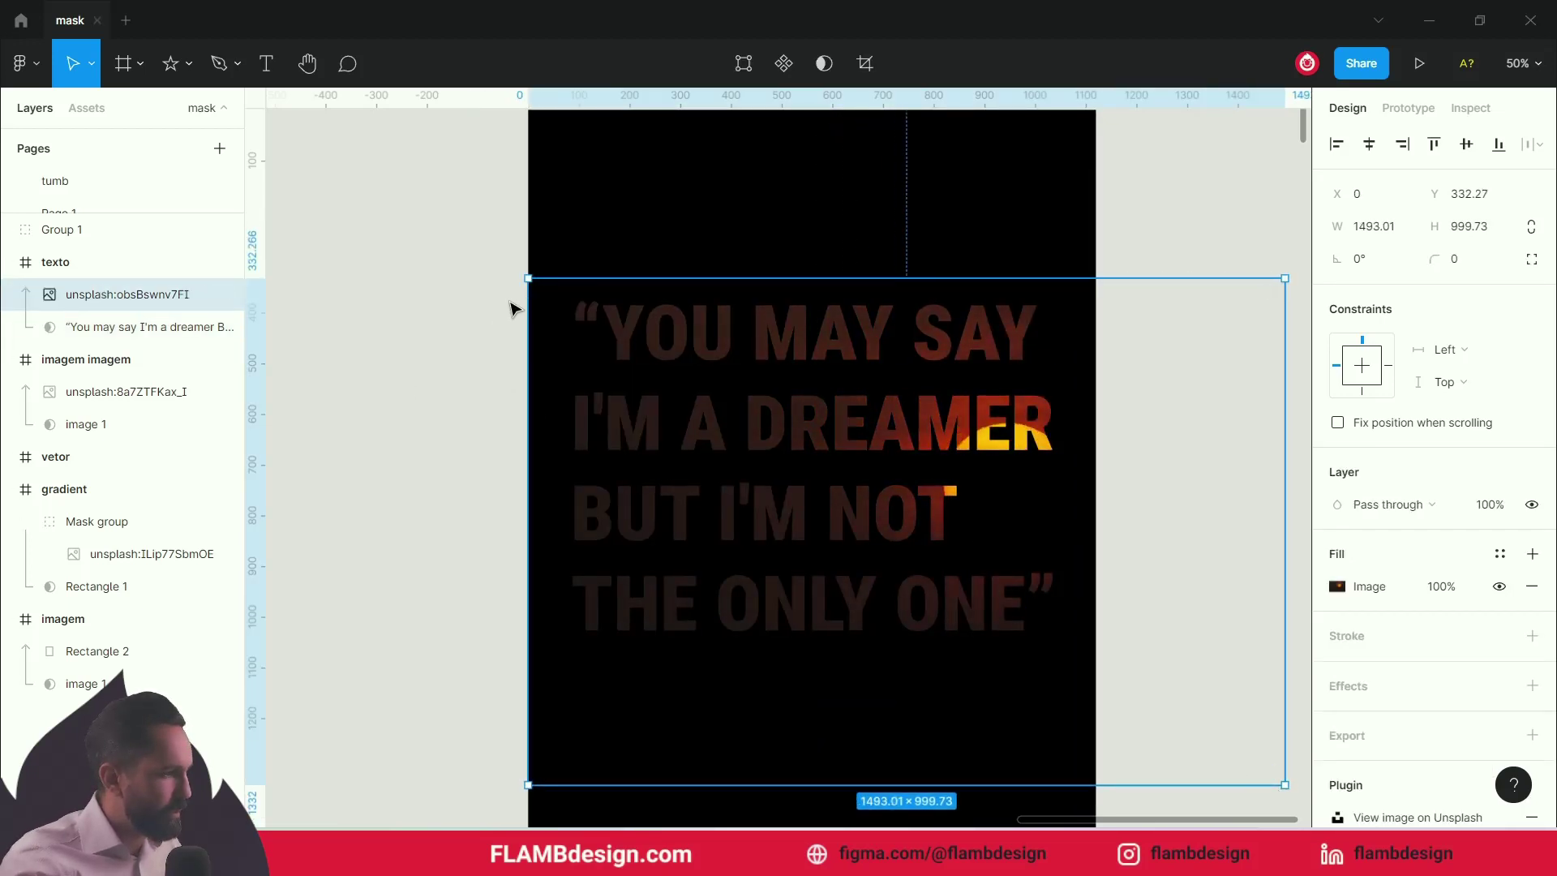
pyautogui.moveTo(528, 279)
pyautogui.mouseDown()
pyautogui.moveTo(528, 242)
pyautogui.moveTo(565, 273)
pyautogui.mouseUp()
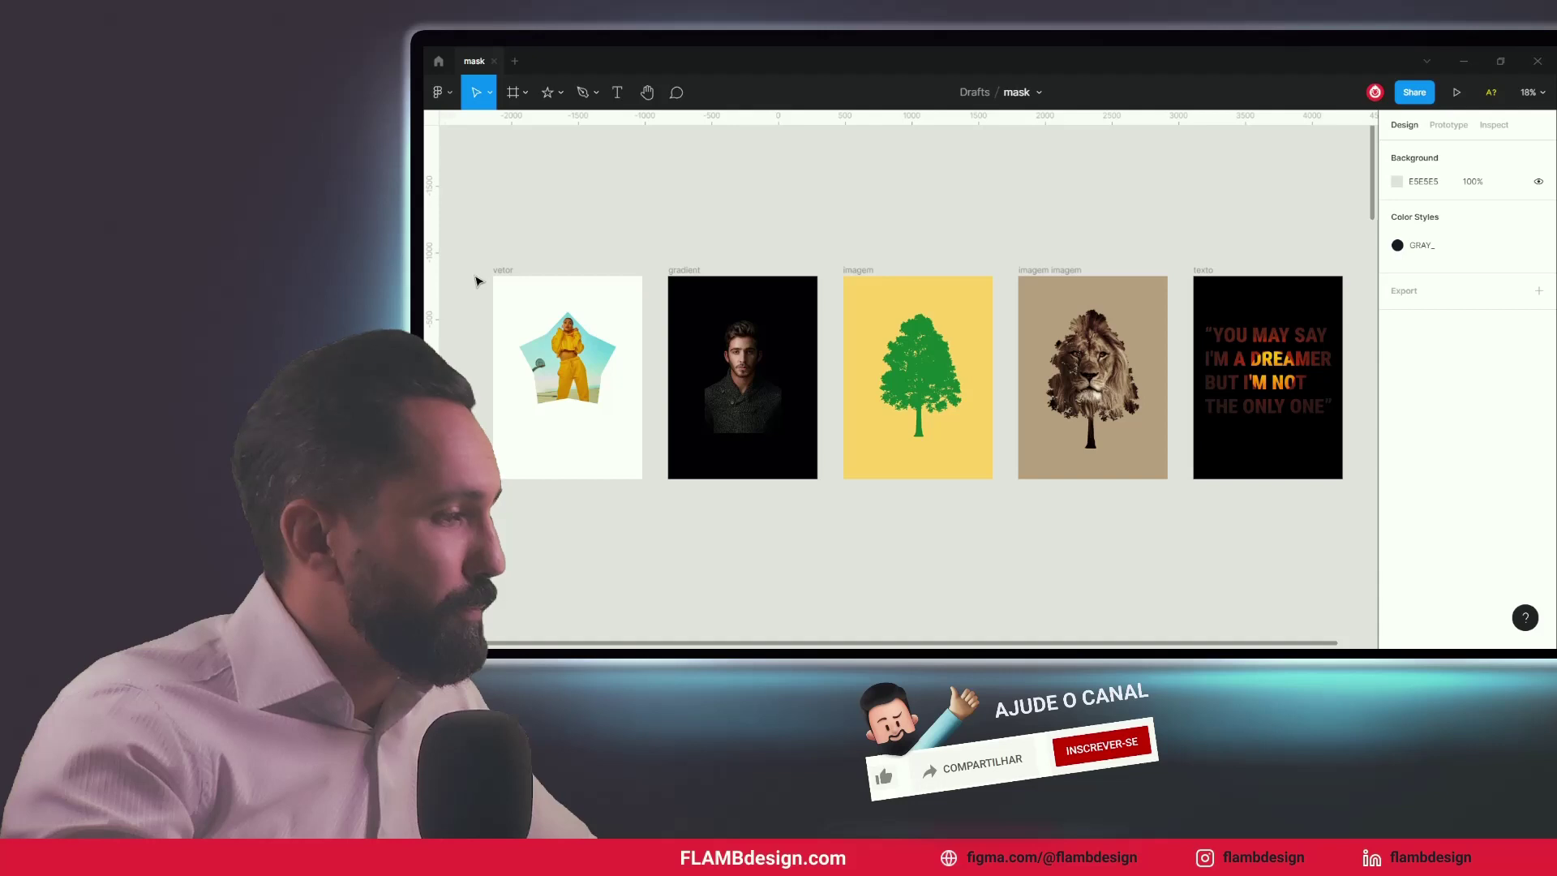
pyautogui.click(585, 380)
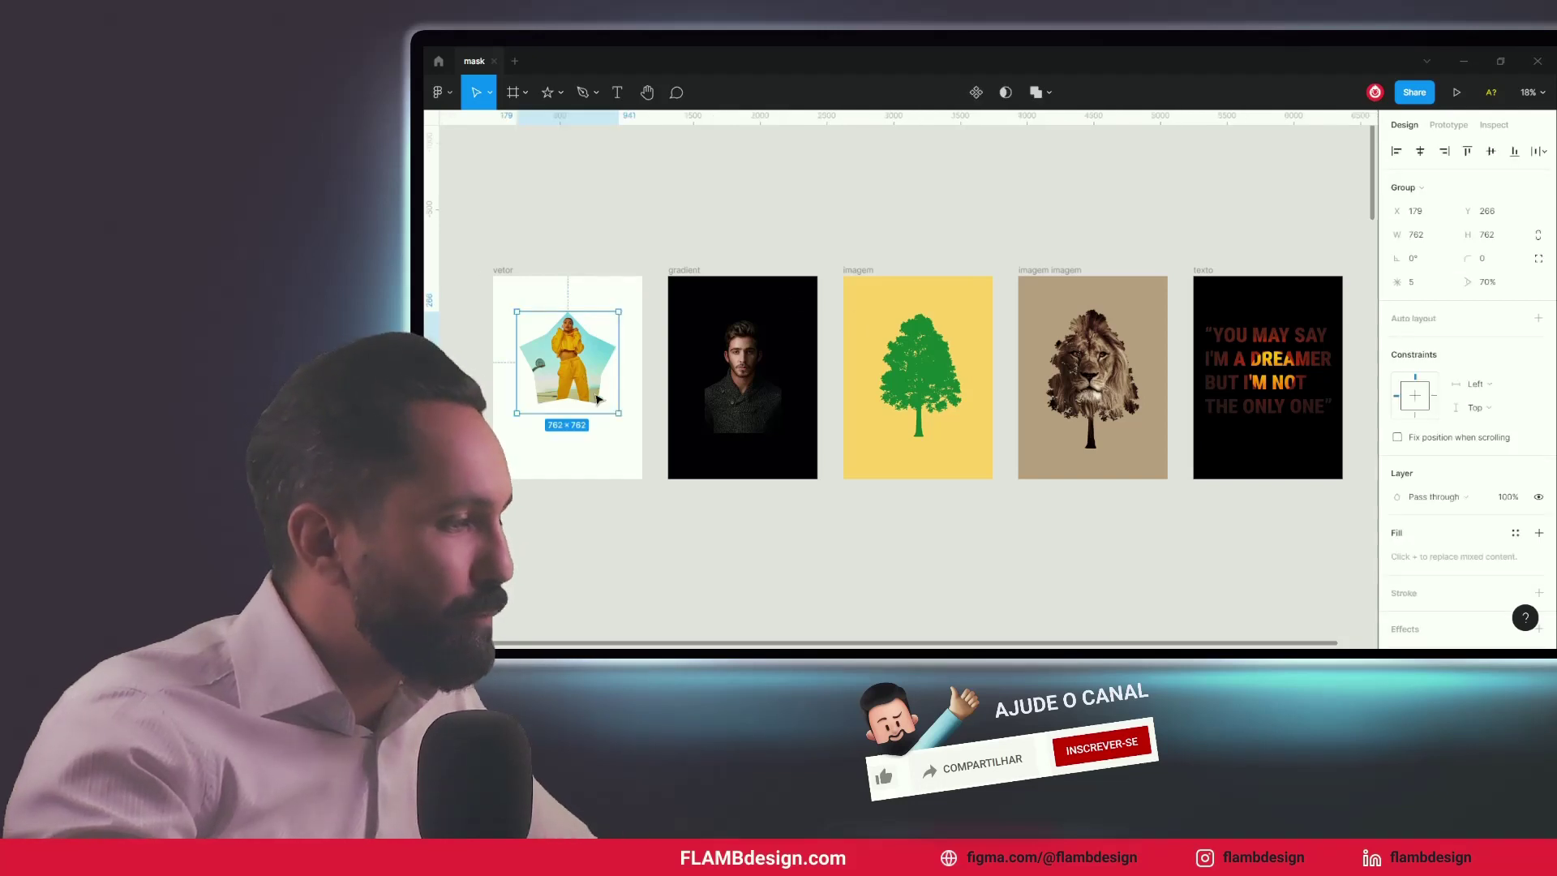
pyautogui.click(743, 375)
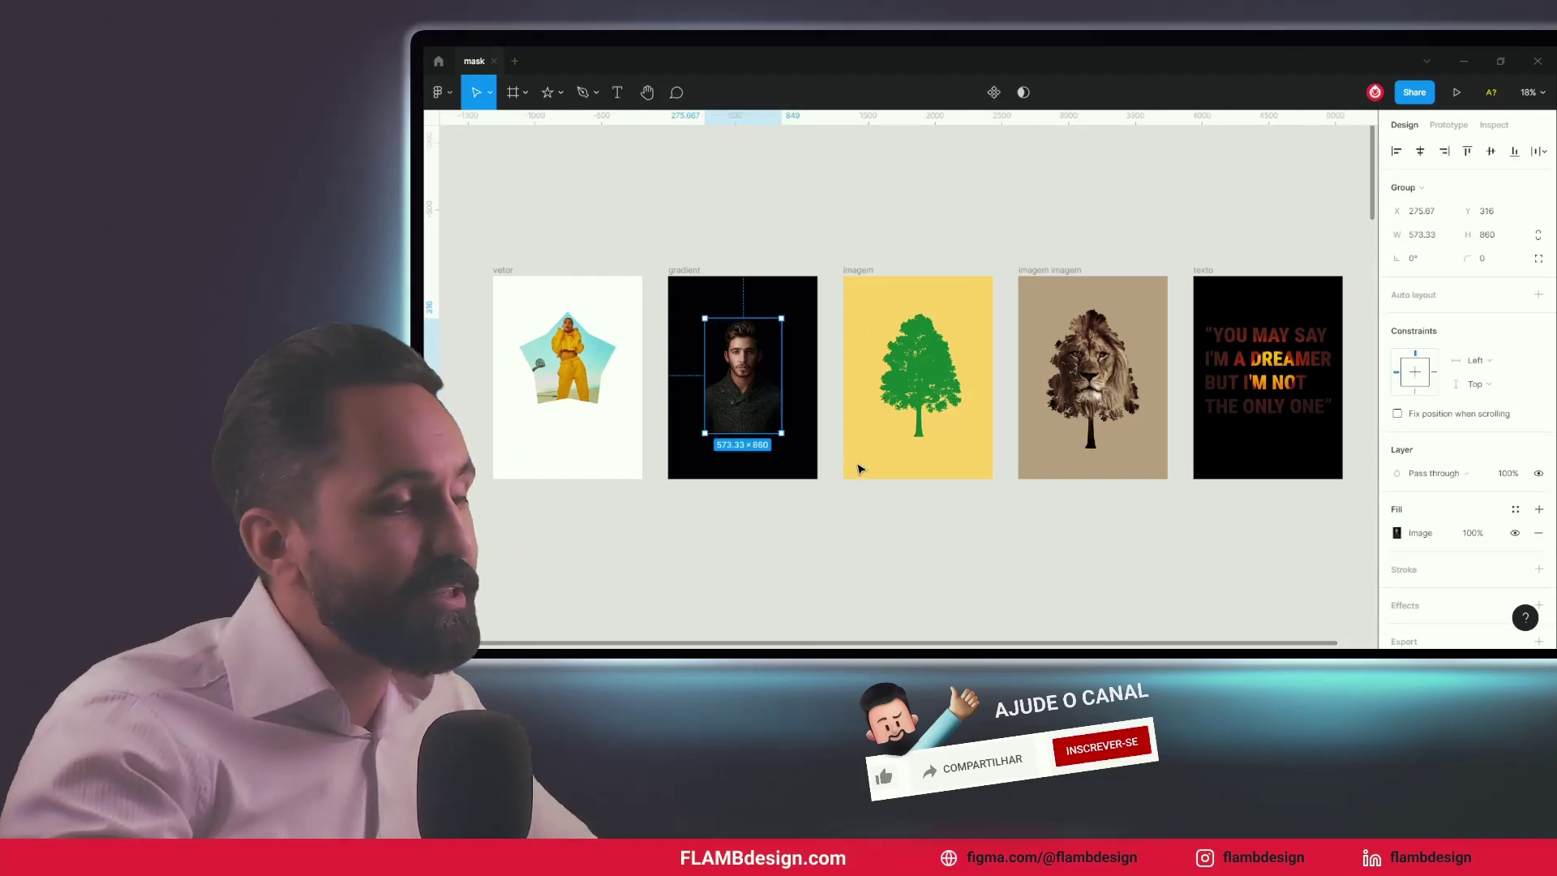
pyautogui.click(916, 409)
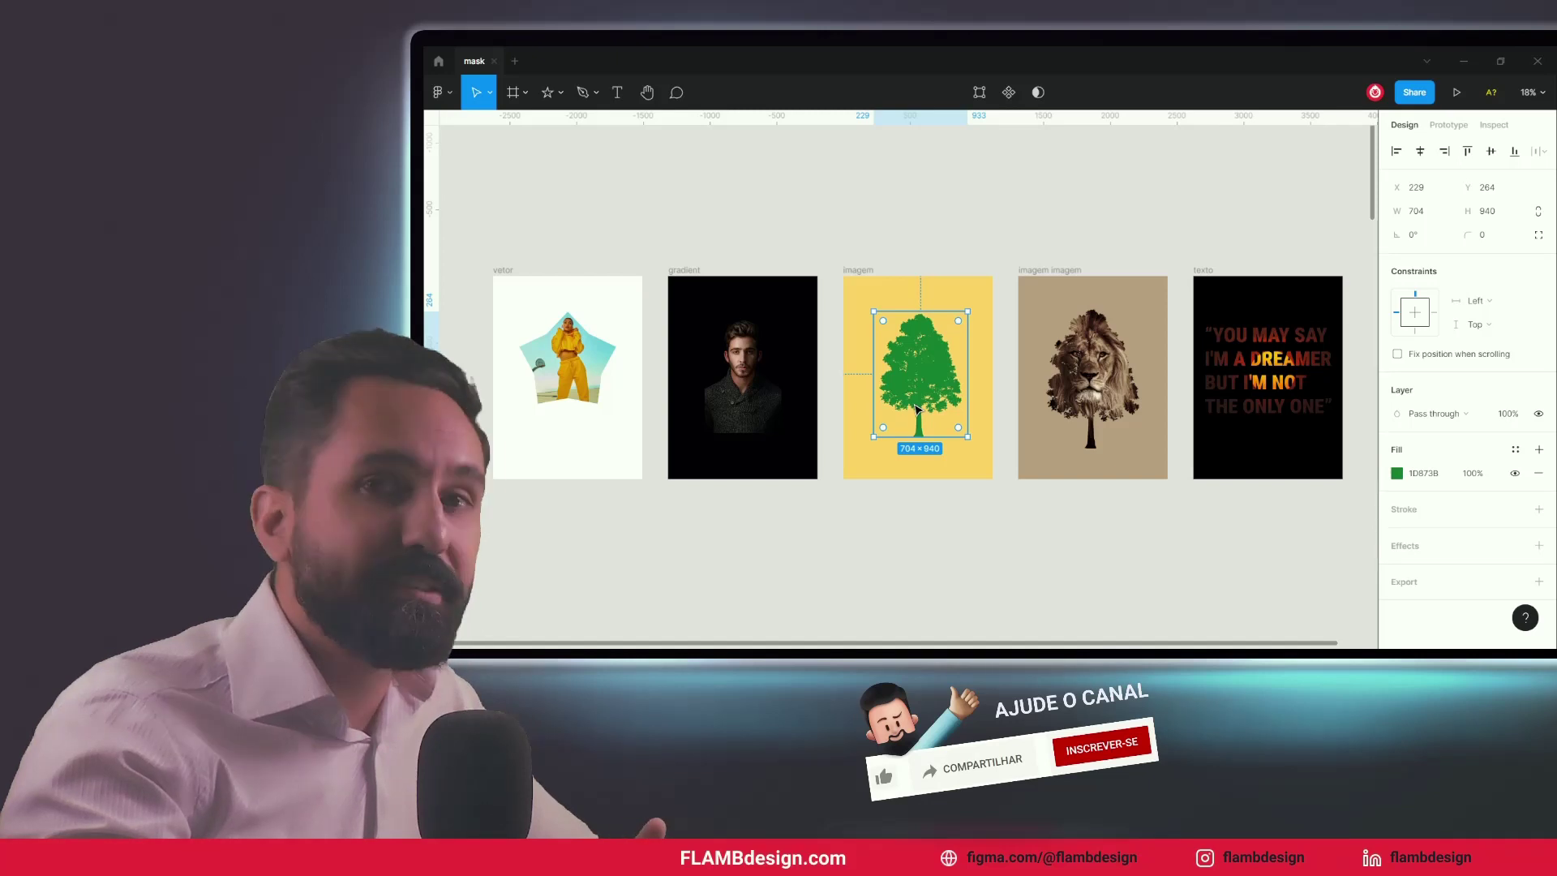
pyautogui.click(1077, 384)
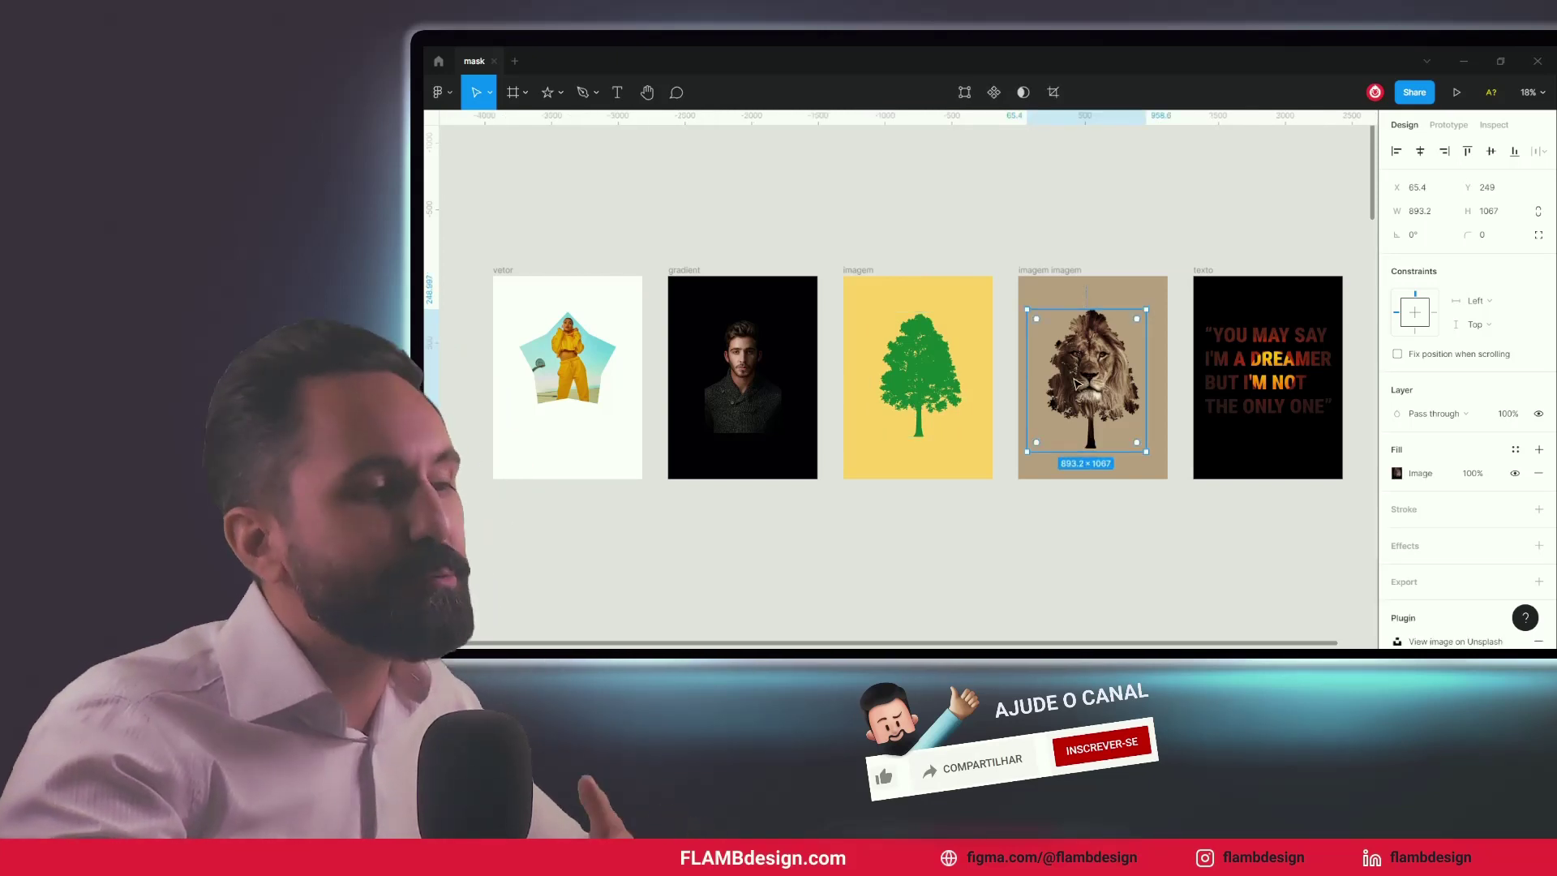
pyautogui.click(1293, 395)
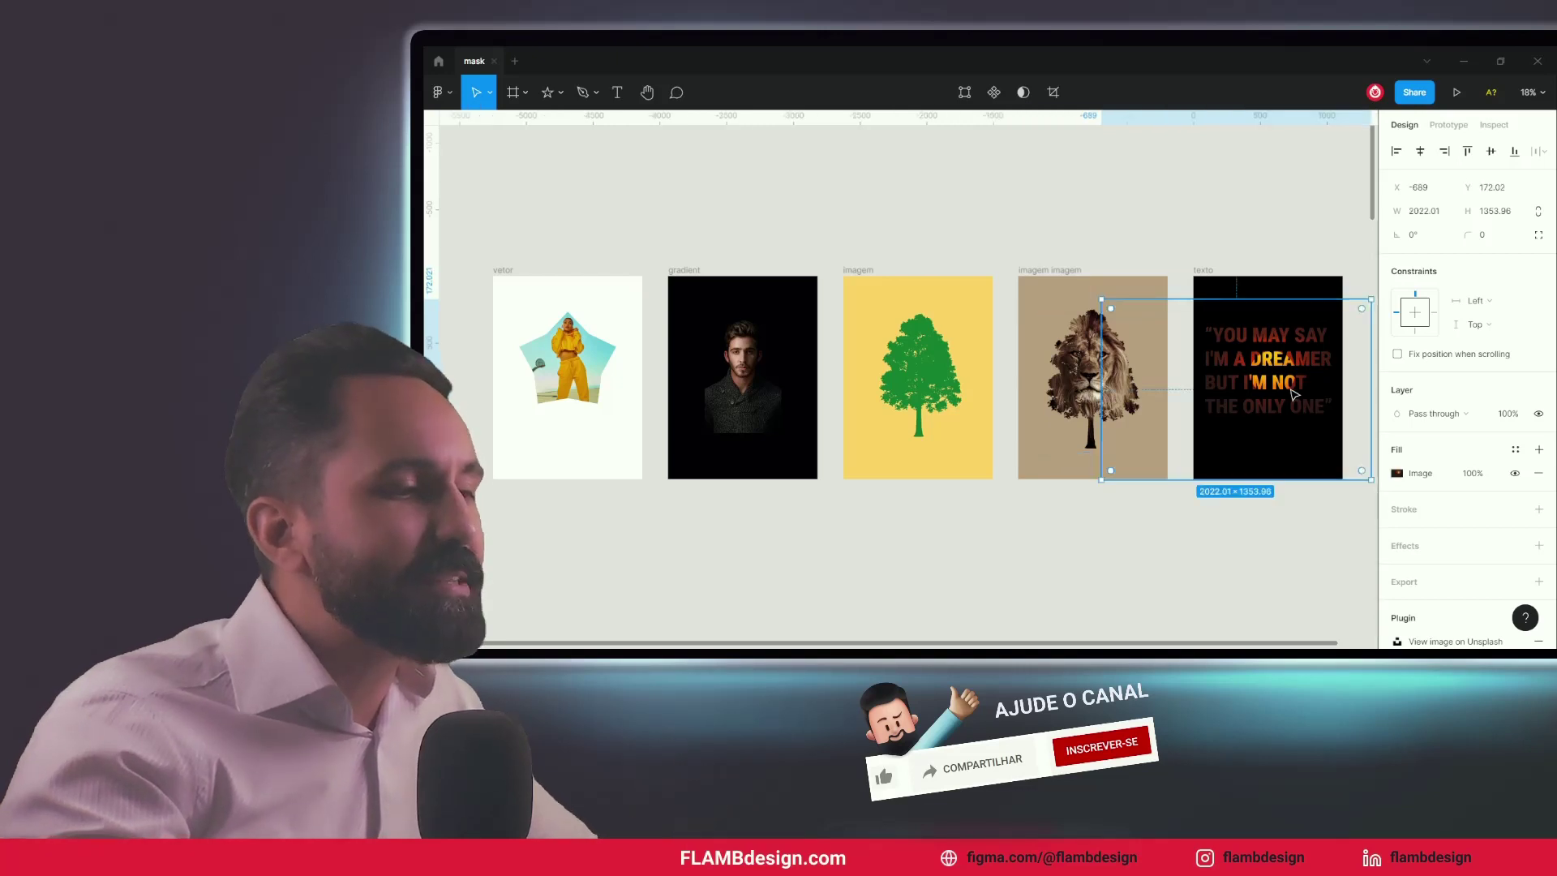